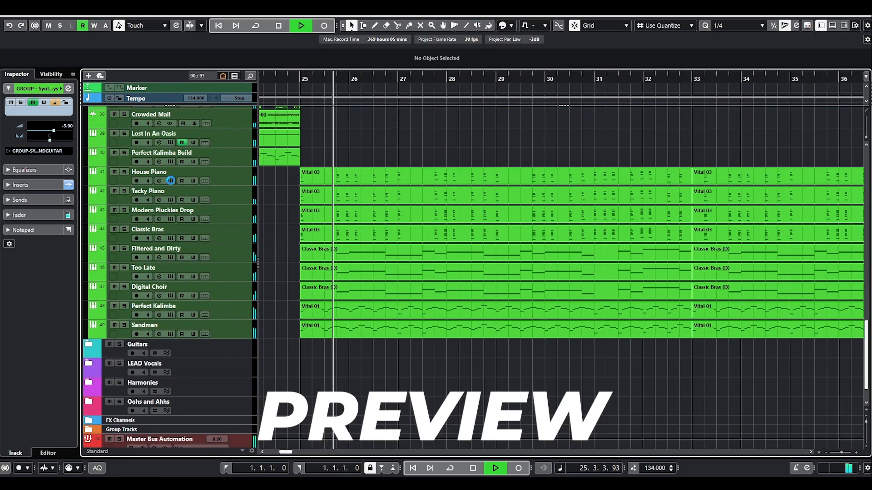
# View the Vital patches on the House Piano and Filtered and Dirty tracks, closing each plugin window.
pyautogui.click(171, 181)
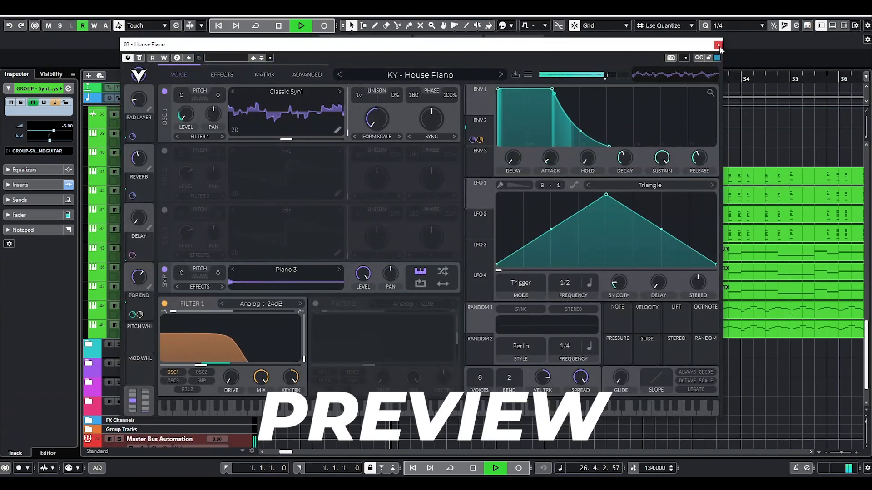
pyautogui.click(718, 45)
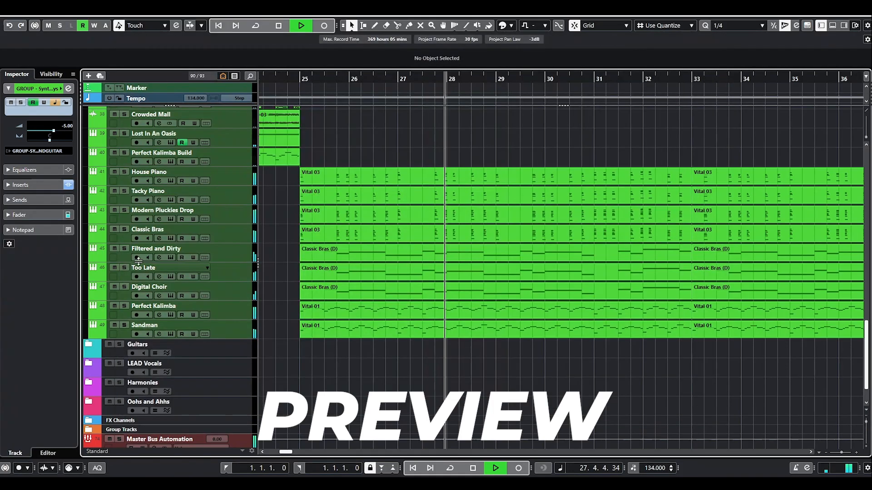
pyautogui.click(171, 258)
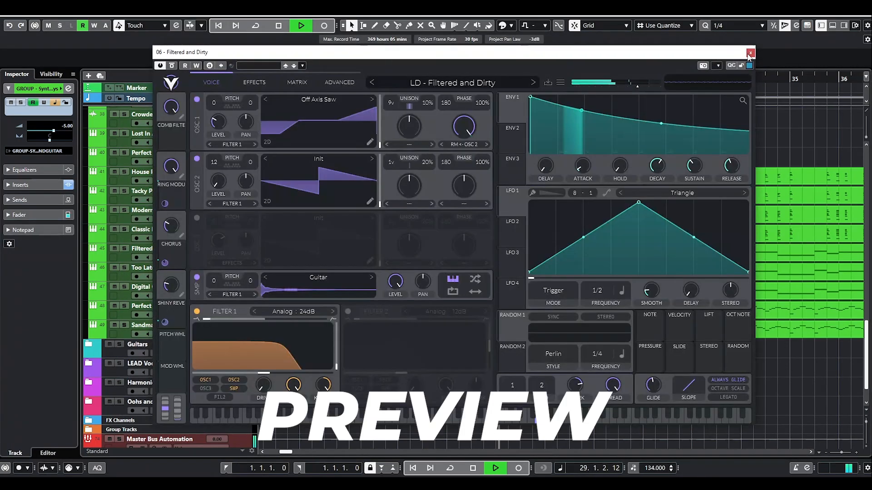
pyautogui.click(750, 53)
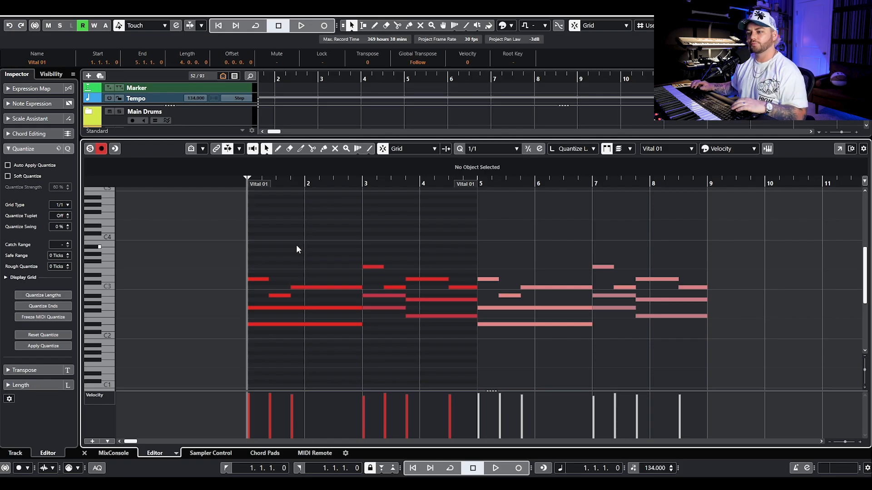
# Play the Modern Pluckies chord part in the note editor, stop playback and close the editor.
pyautogui.press('space')
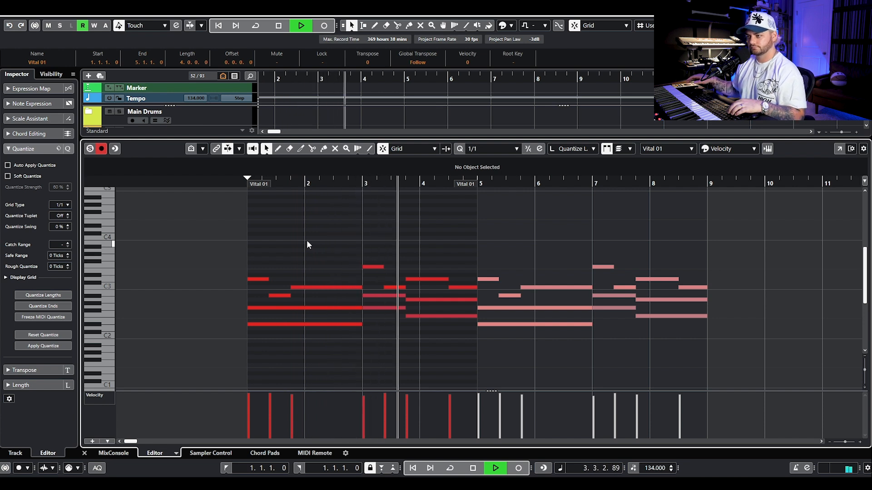
pyautogui.press('space')
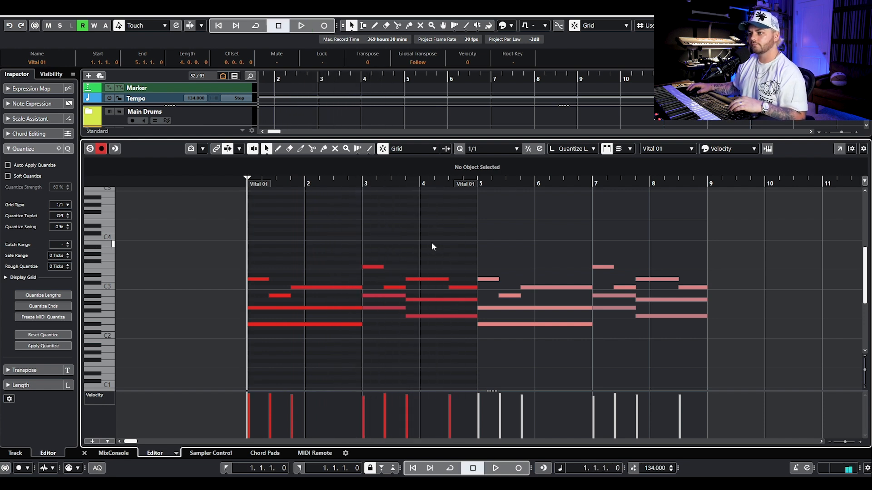
pyautogui.press('Return')
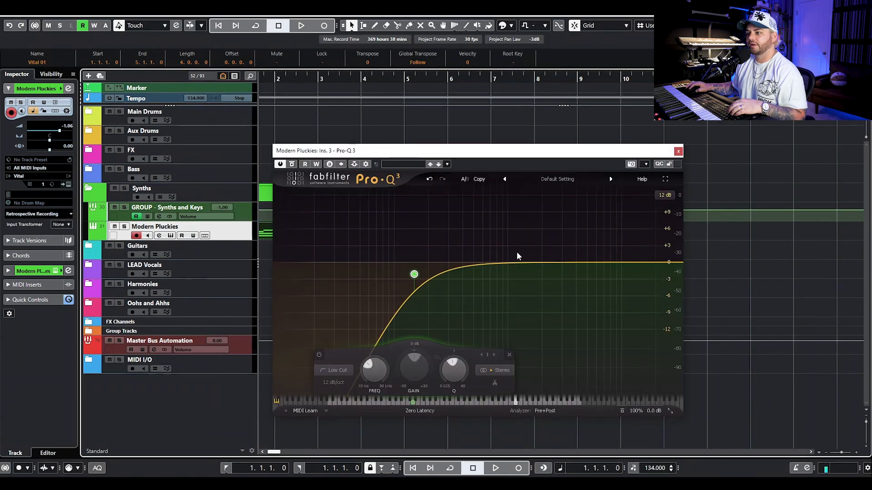
# Inspect the low cut band in Pro-Q 3 on Modern Pluckies while listening, and close the plugin.
pyautogui.moveTo(415, 274)
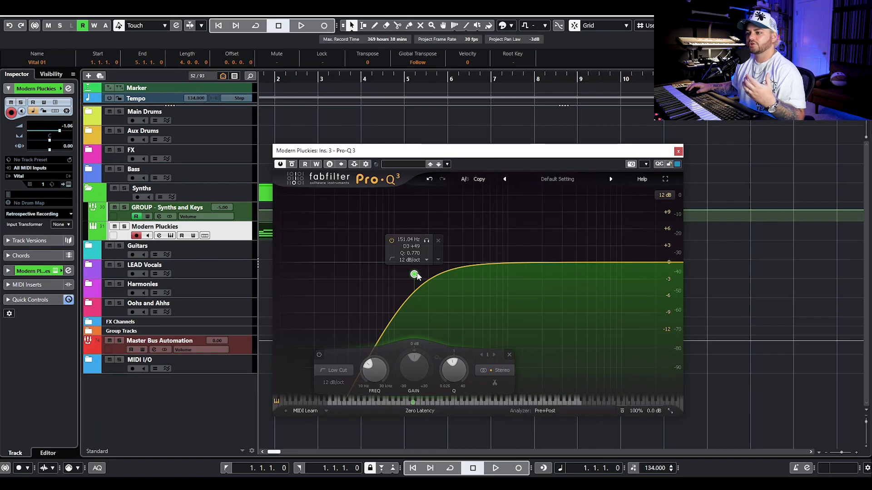
pyautogui.press('space')
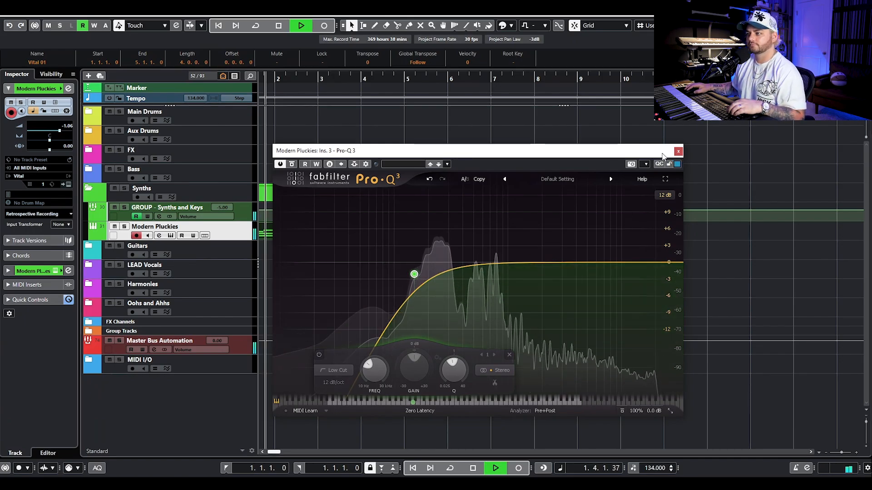
pyautogui.click(678, 152)
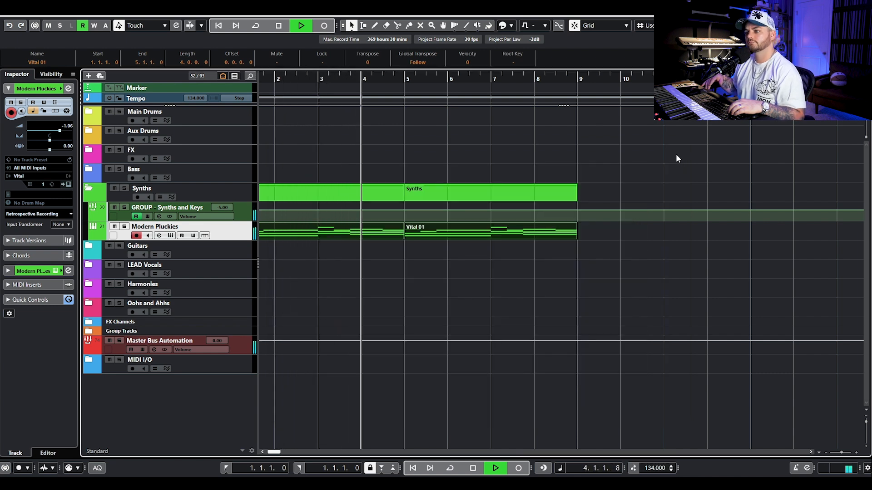
pyautogui.press('space')
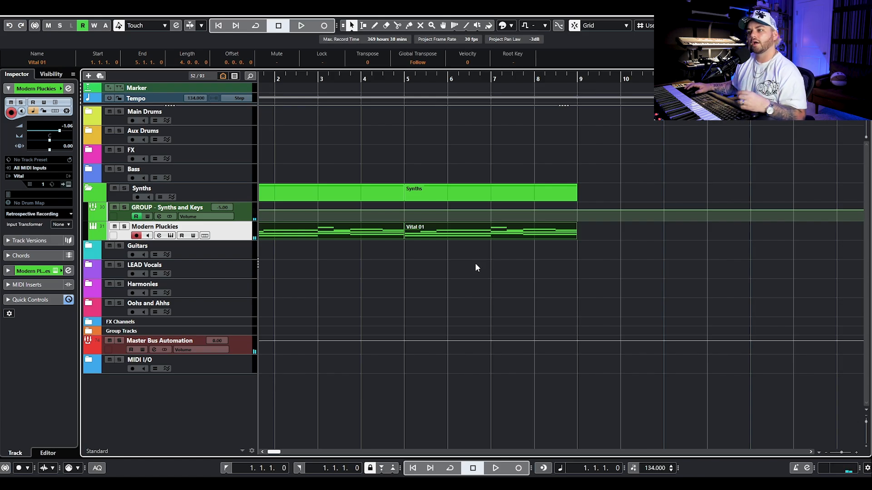
# Bring up the Heaven's Harp track and inspect the Digitalis and Crystallizer inserts in its channel settings.
pyautogui.rightClick(233, 241)
pyautogui.click(250, 261)
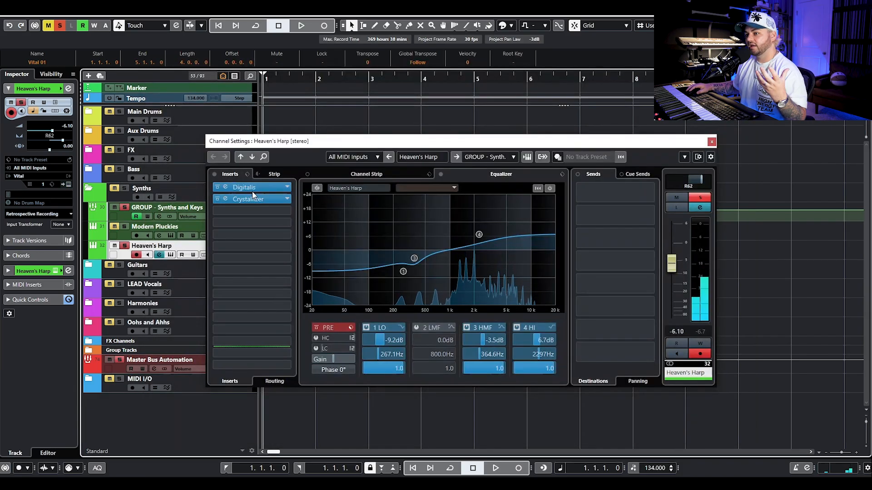
pyautogui.click(252, 189)
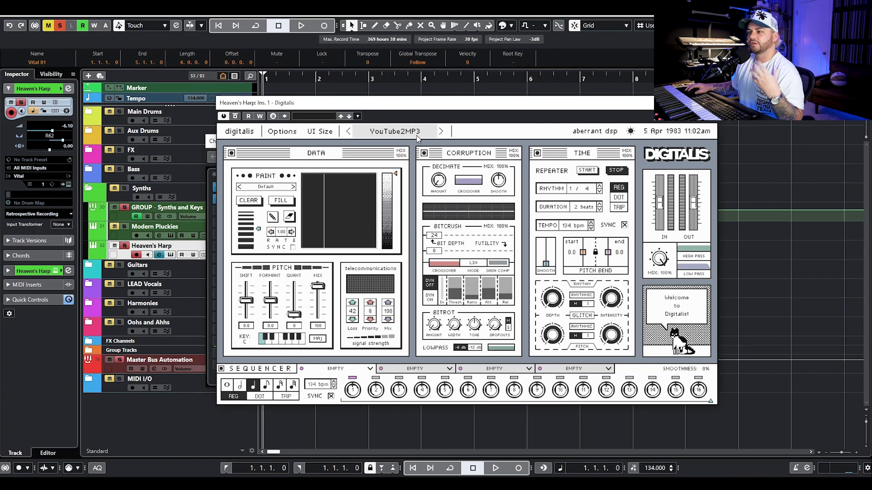
pyautogui.click(712, 103)
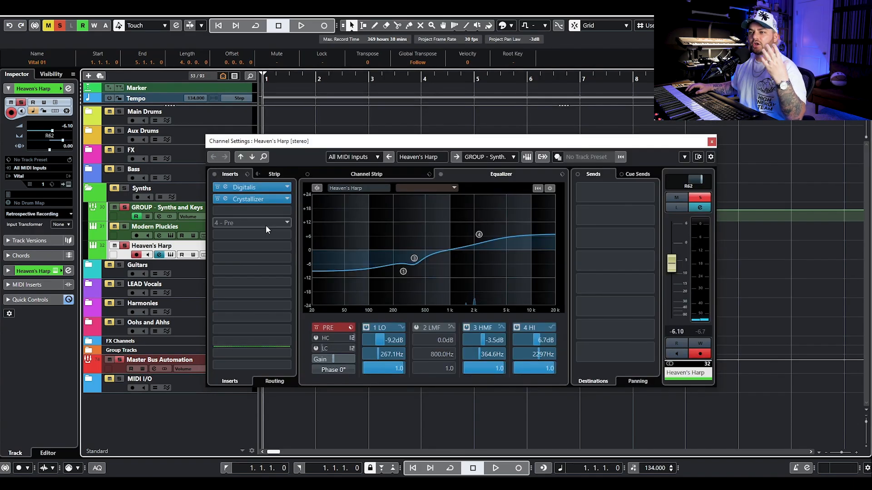
pyautogui.click(264, 201)
pyautogui.moveTo(804, 159); pyautogui.dragTo(389, 146)
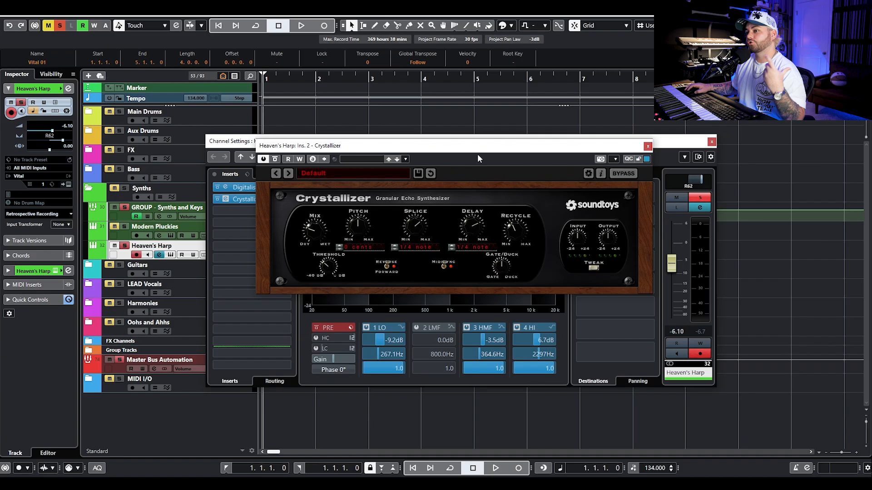
pyautogui.click(647, 146)
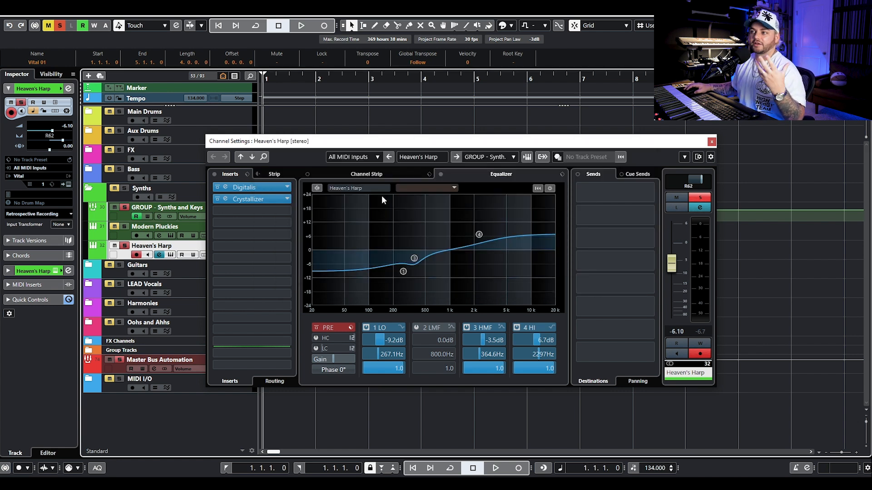
pyautogui.click(712, 141)
# Examine the notes of the first Heaven's Harp part in the note editor and close the editor.
pyautogui.doubleClick(290, 253)
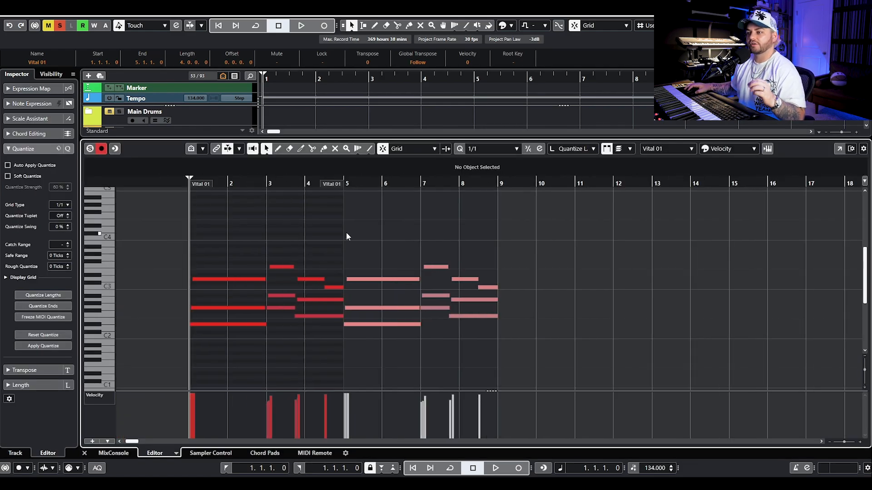
pyautogui.scroll(2, 309, 234)
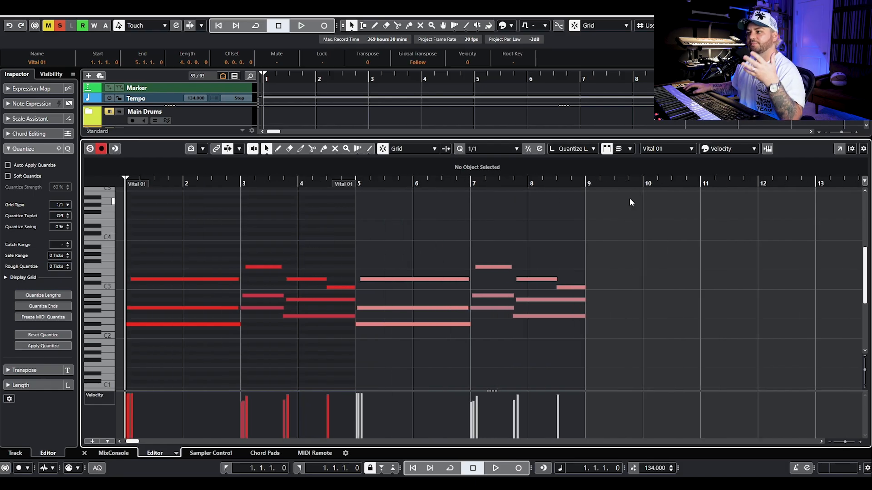
pyautogui.press('Return')
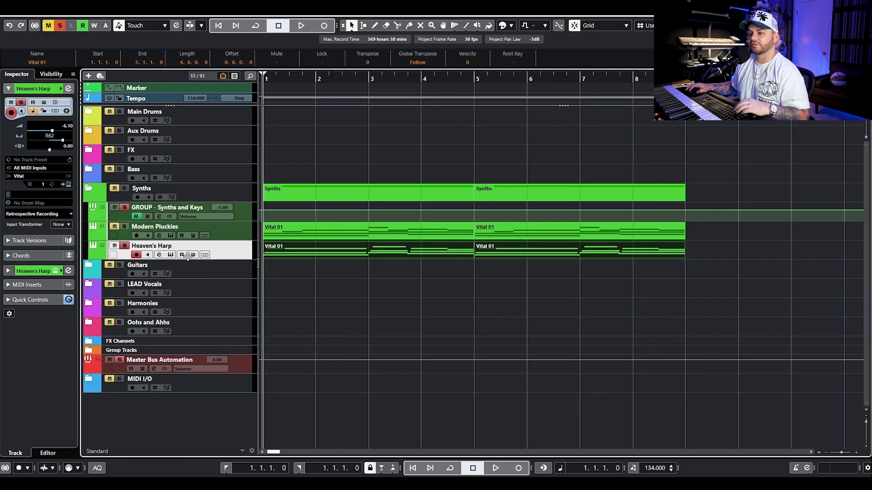
# Solo Modern Pluckies together with Heaven's Harp and play the two layers from bar 1.
pyautogui.click(125, 227)
pyautogui.click(298, 288)
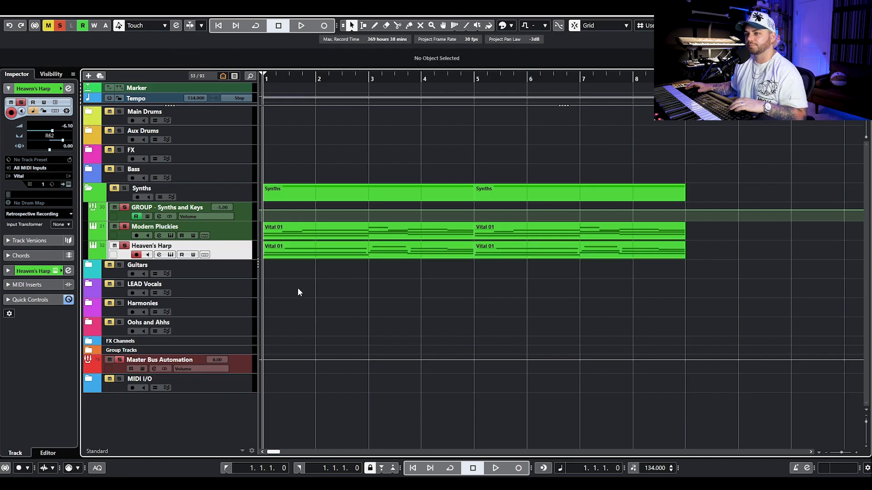
pyautogui.press('space')
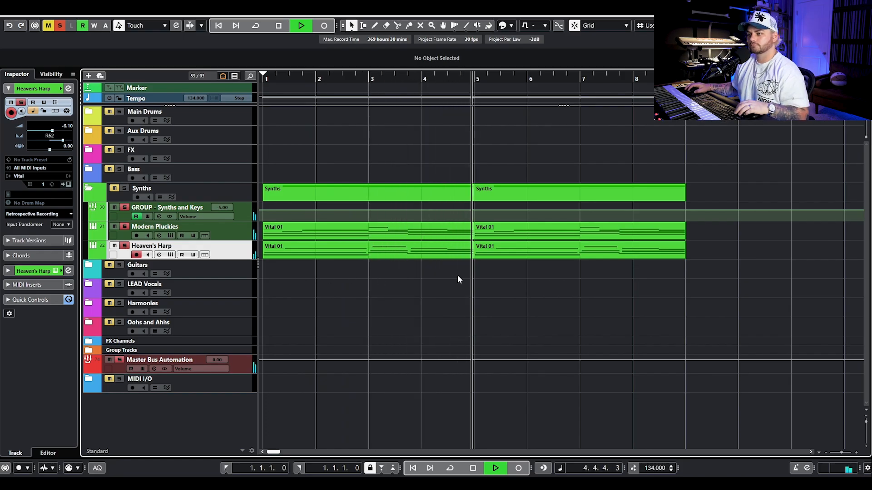
pyautogui.press('space')
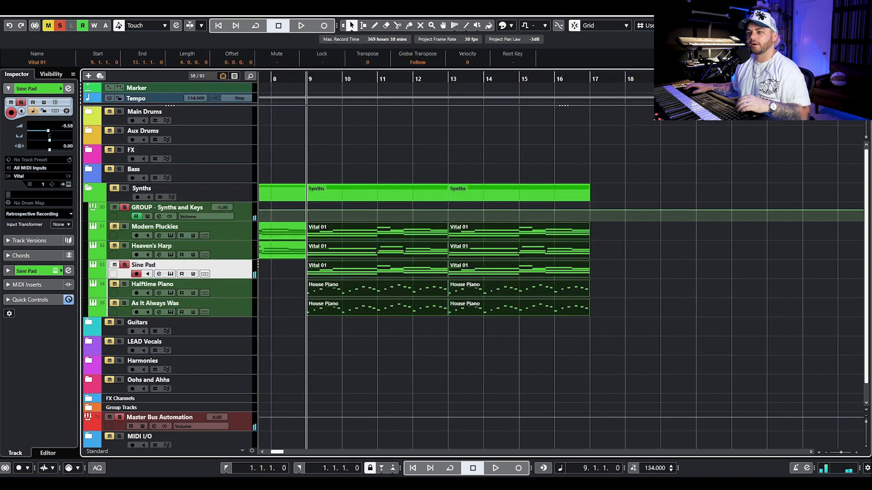
# Inspect the Kickstart 2 insert in the Sine Pad channel settings and close both windows.
pyautogui.click(159, 274)
pyautogui.click(252, 188)
pyautogui.moveTo(816, 156); pyautogui.dragTo(351, 179)
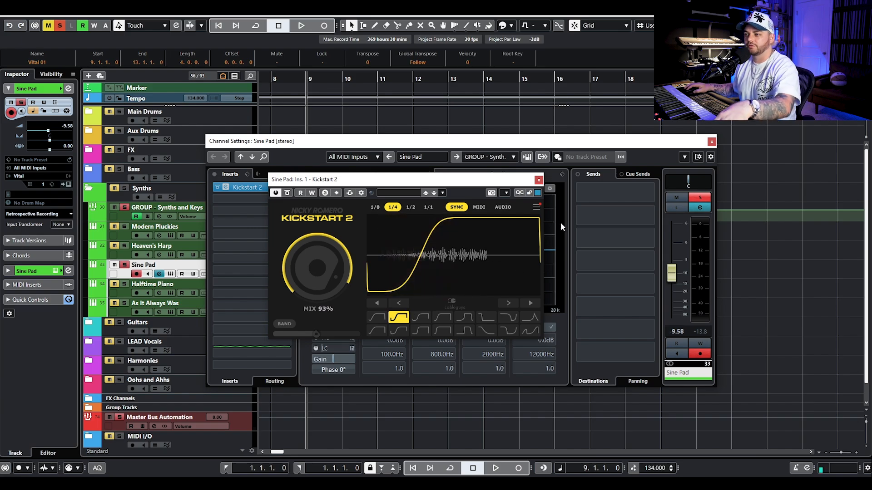
pyautogui.click(538, 181)
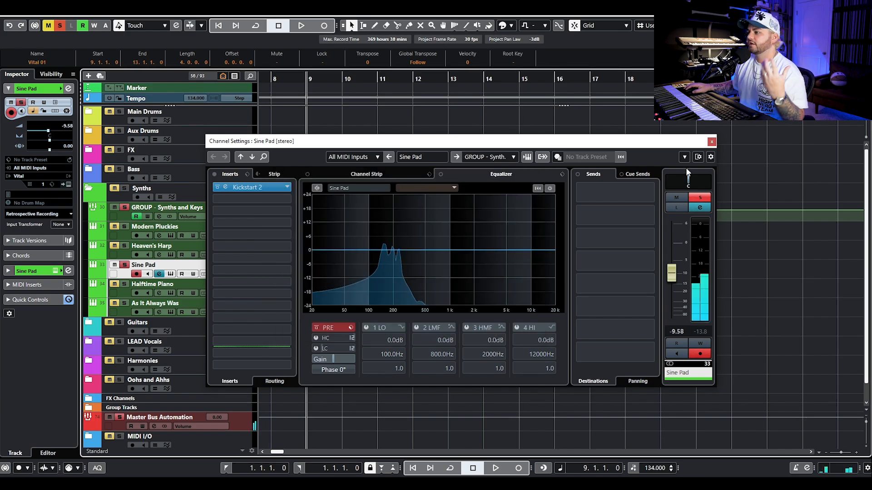
pyautogui.click(712, 142)
# Solo the Halftime Piano track and open its channel settings.
pyautogui.click(126, 283)
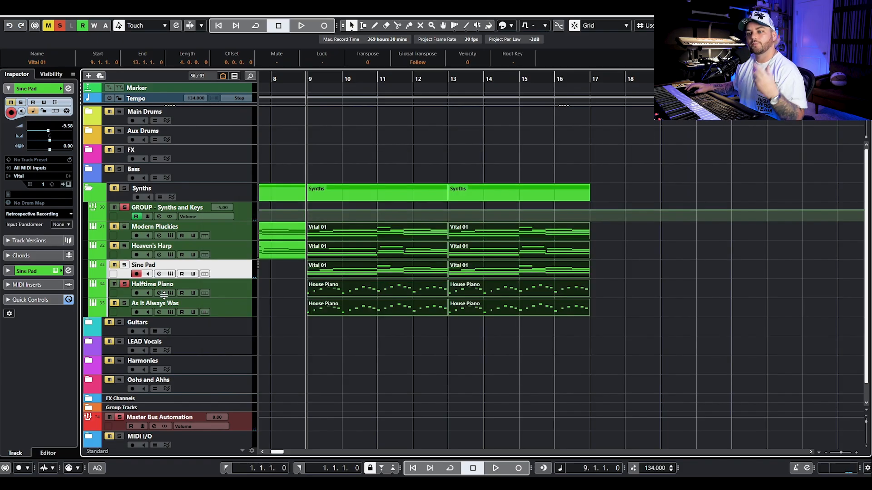
pyautogui.click(159, 293)
pyautogui.moveTo(435, 142); pyautogui.dragTo(512, 146)
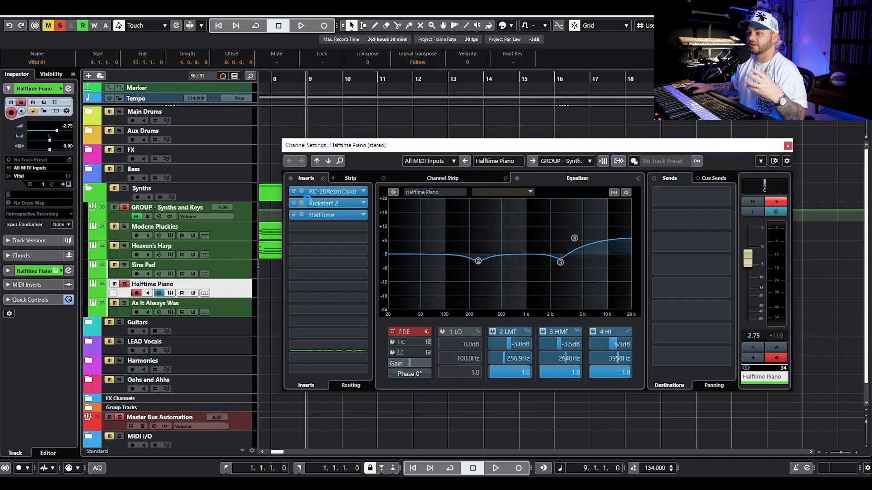
# Bypass all inserts on Halftime Piano and play the dry sound from bar 9.
pyautogui.click(291, 178)
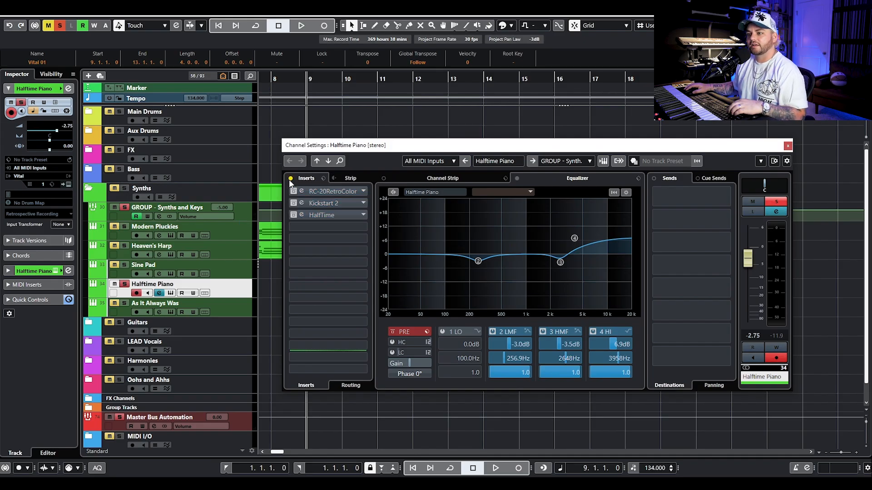
pyautogui.press('space')
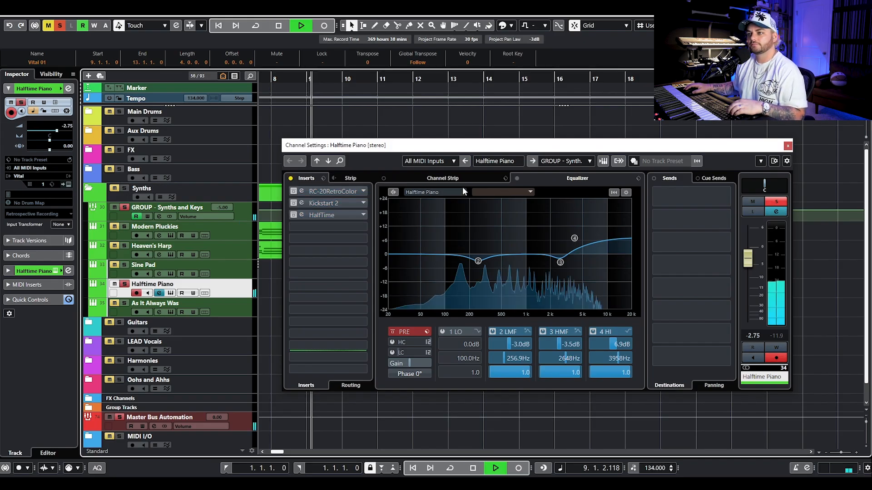
pyautogui.press('space')
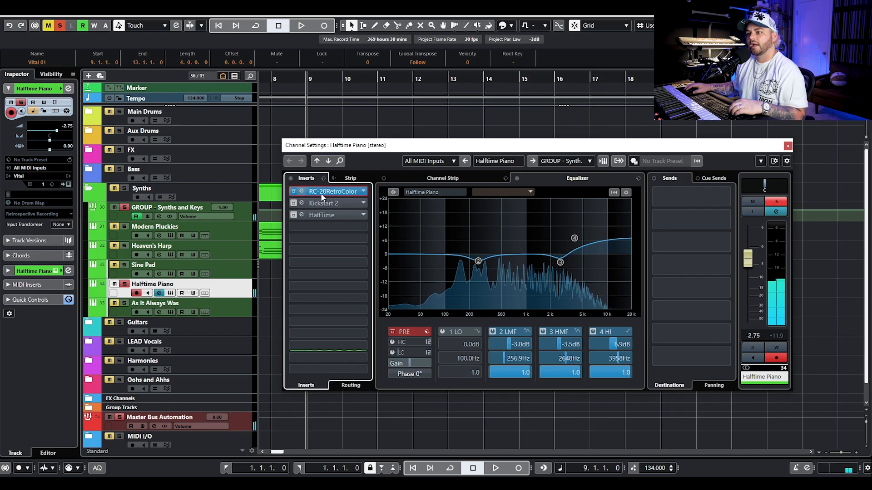
# Inspect the RC-20 Retro Color settings on Halftime Piano, listen to the effect and close the plugin.
pyautogui.click(326, 193)
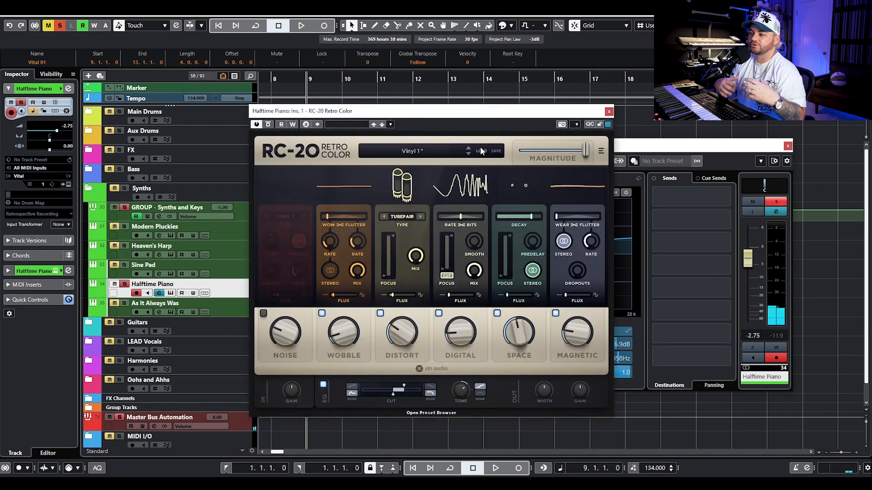
pyautogui.press('space')
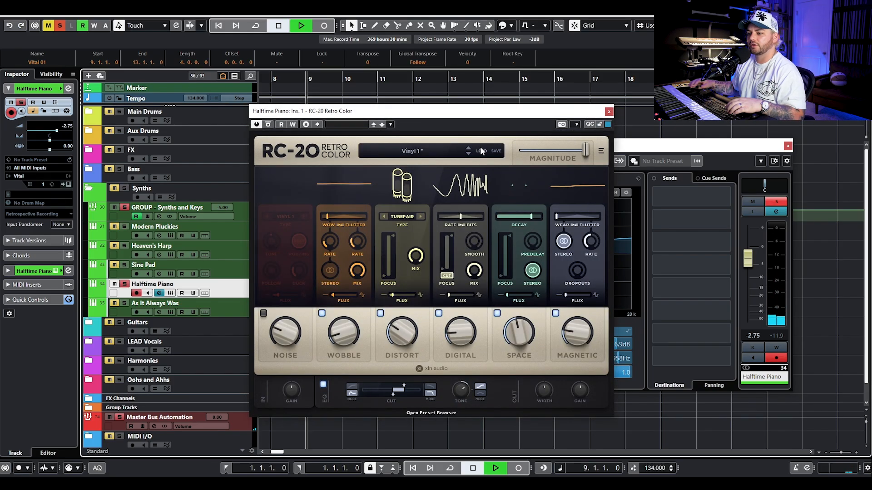
pyautogui.click(609, 111)
pyautogui.press('space')
# Reactivate the Kickstart 2 insert on Halftime Piano, listen with its window open and close it.
pyautogui.click(294, 203)
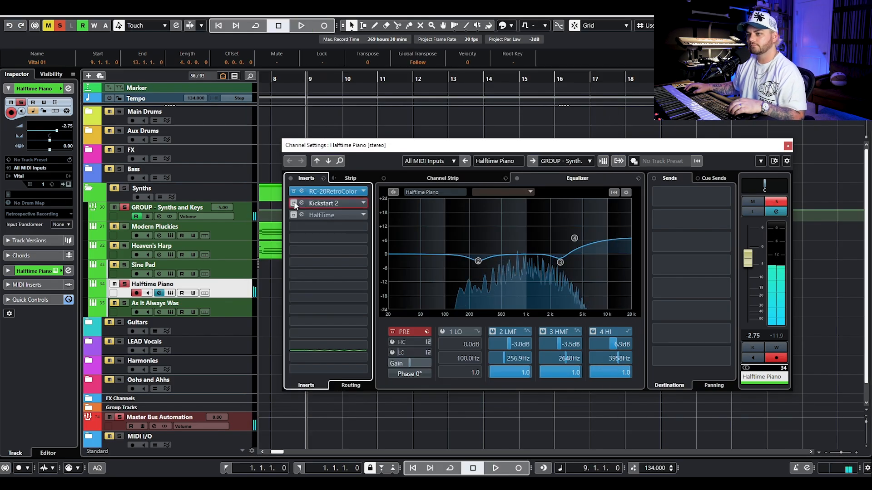
pyautogui.click(301, 203)
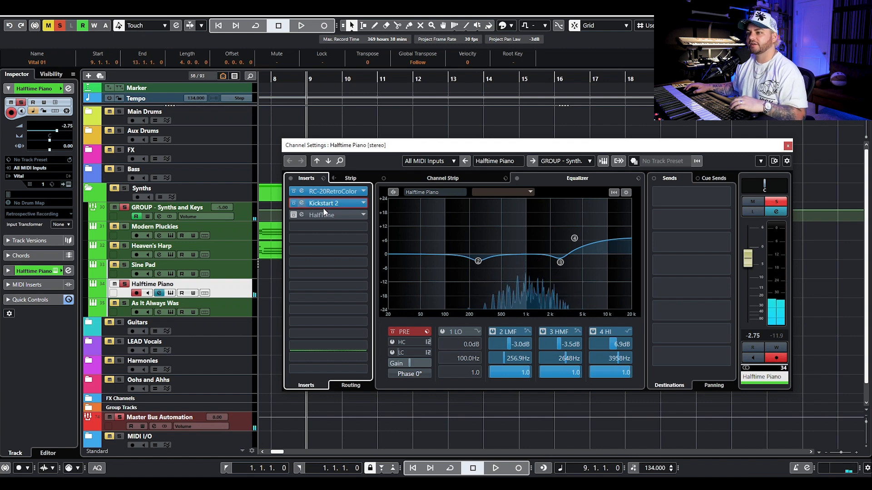
pyautogui.press('space')
pyautogui.moveTo(735, 160); pyautogui.dragTo(289, 159)
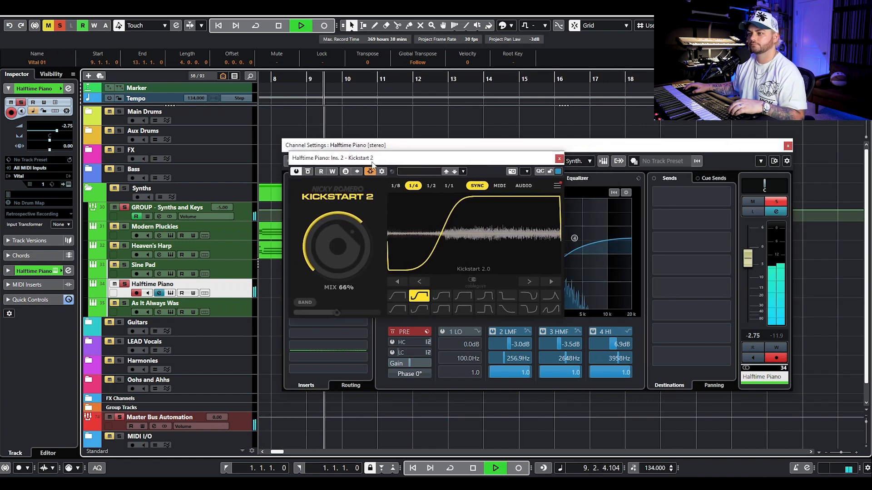
pyautogui.press('space')
pyautogui.click(559, 159)
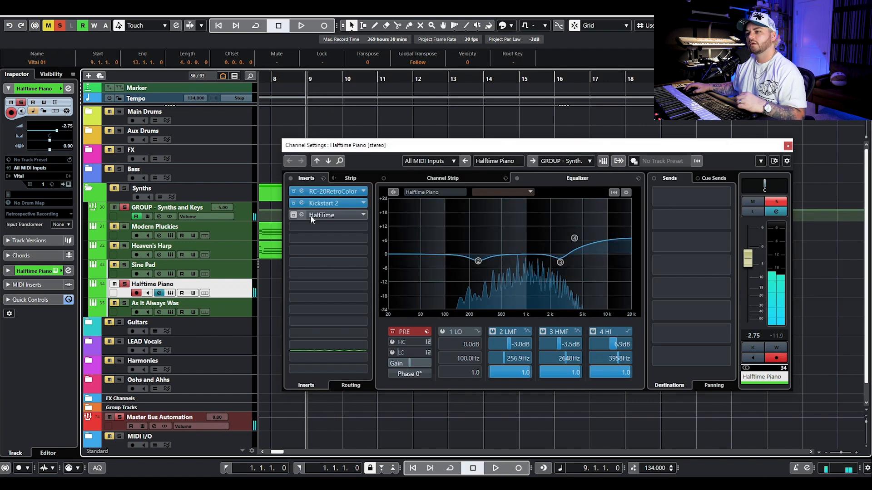
# Reactivate and inspect the HalfTime insert on Halftime Piano, close its windows and listen to the track from bar 9.
pyautogui.click(340, 216)
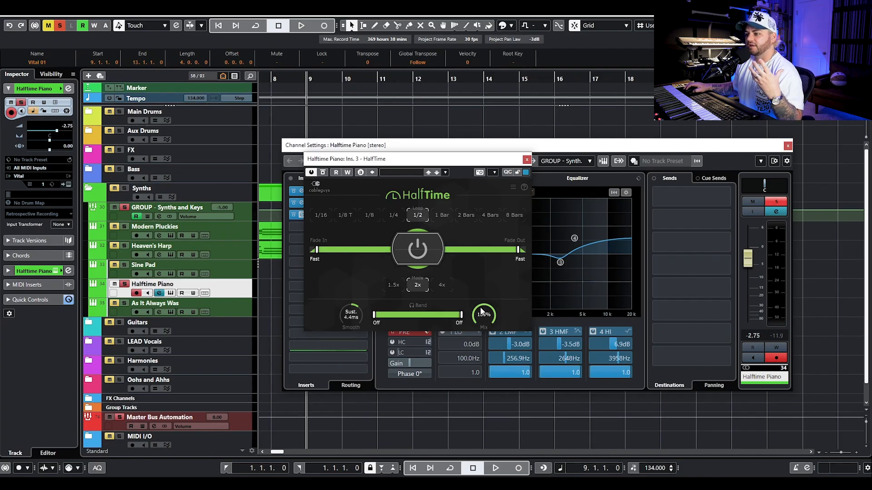
pyautogui.click(527, 160)
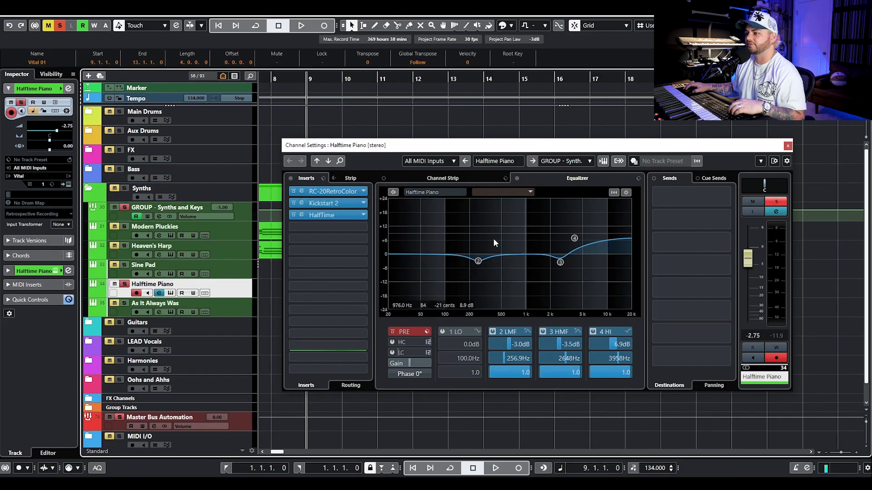
pyautogui.click(788, 147)
pyautogui.press('space')
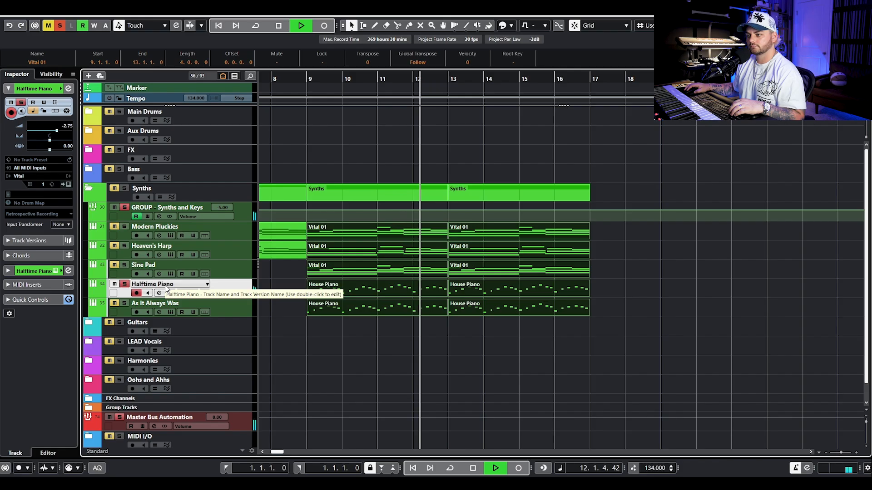
pyautogui.press('space')
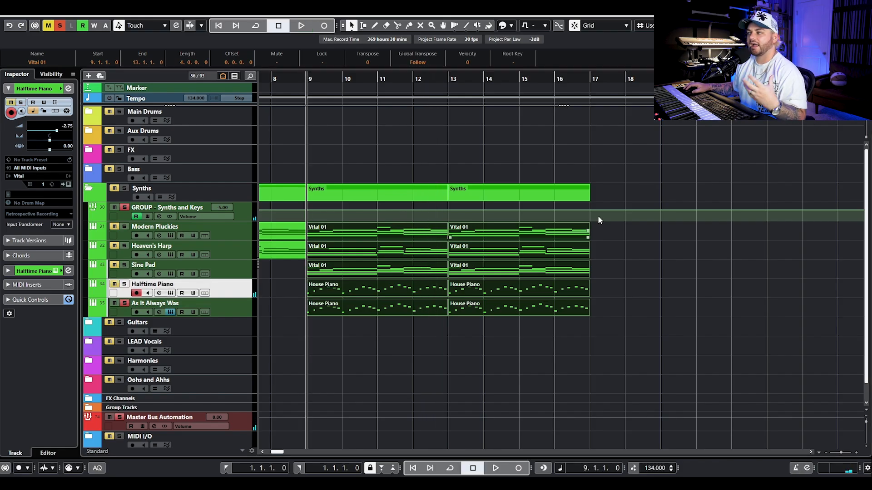
# Inspect the Vital instrument and channel settings of As It Always Was while auditioning the soloed track from bar 9.
pyautogui.click(170, 312)
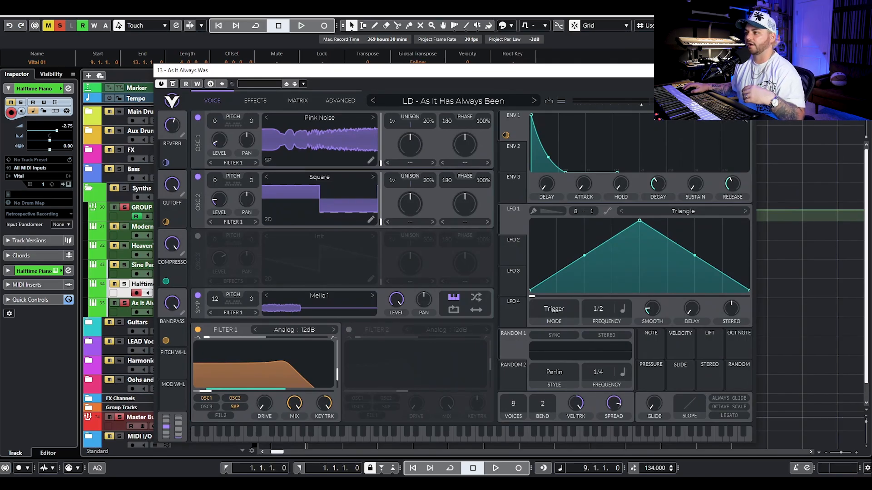
pyautogui.press('Escape')
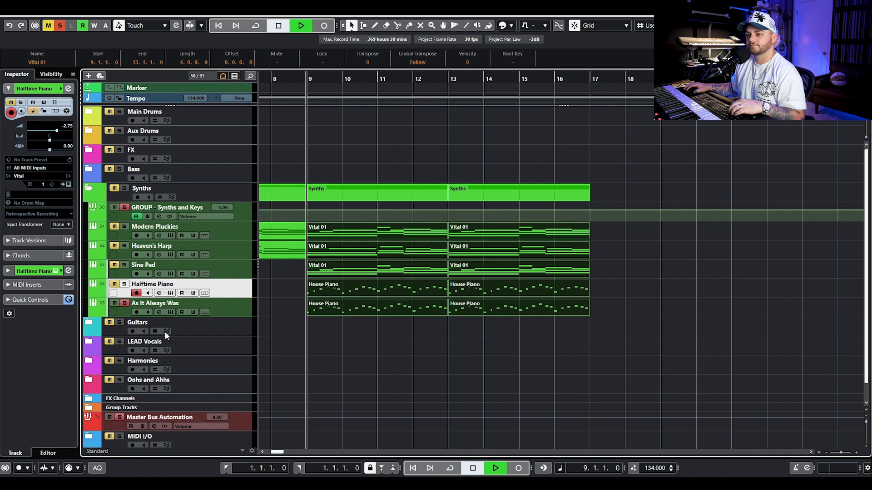
pyautogui.press('space')
pyautogui.click(159, 312)
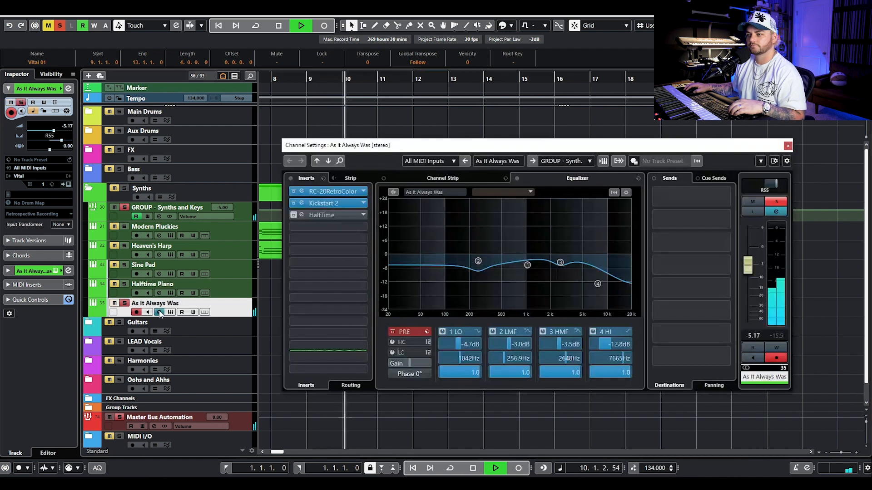
pyautogui.press('space')
pyautogui.click(788, 147)
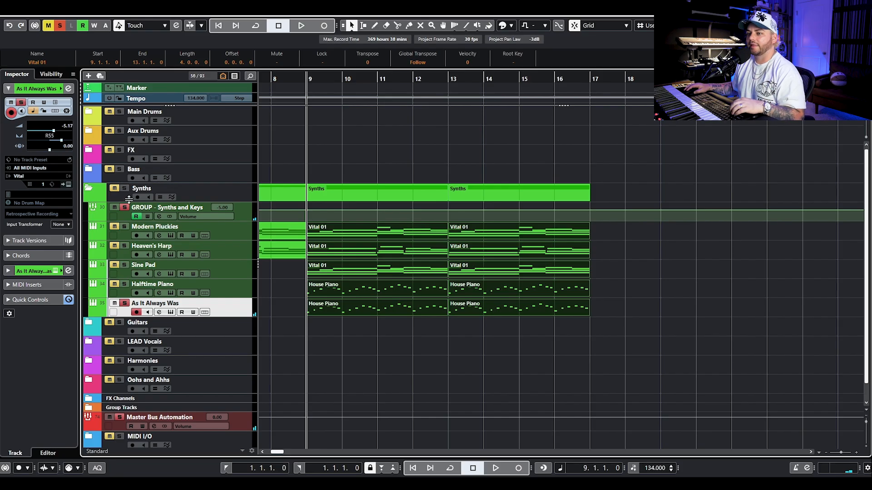
# Clear all mute and solo states and play all the synth layers together from bar 9.
pyautogui.click(349, 348)
pyautogui.press('g')
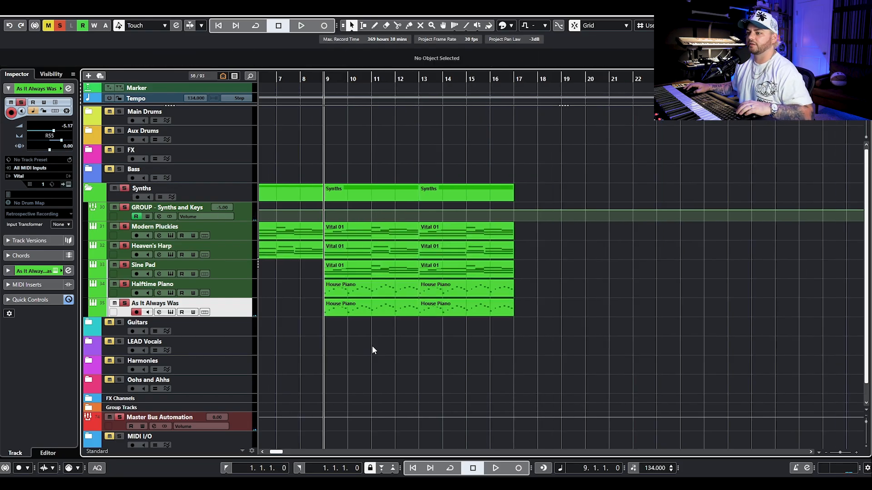
pyautogui.click(63, 25)
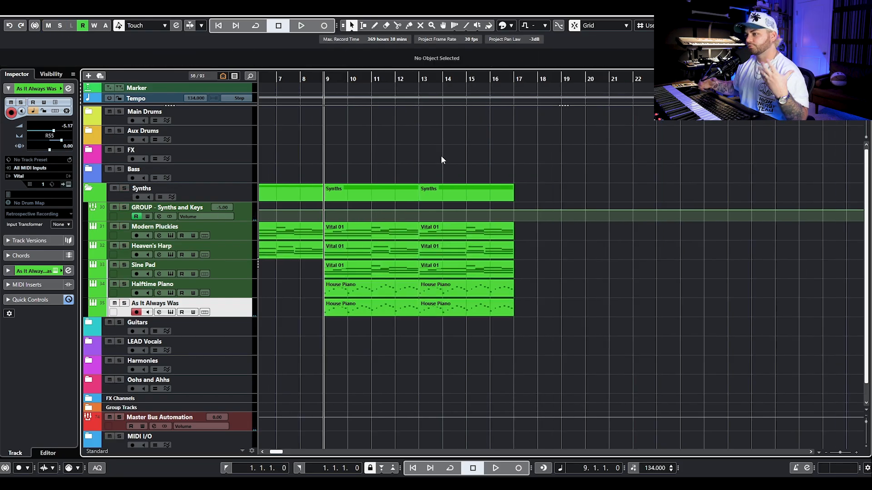
pyautogui.press('space')
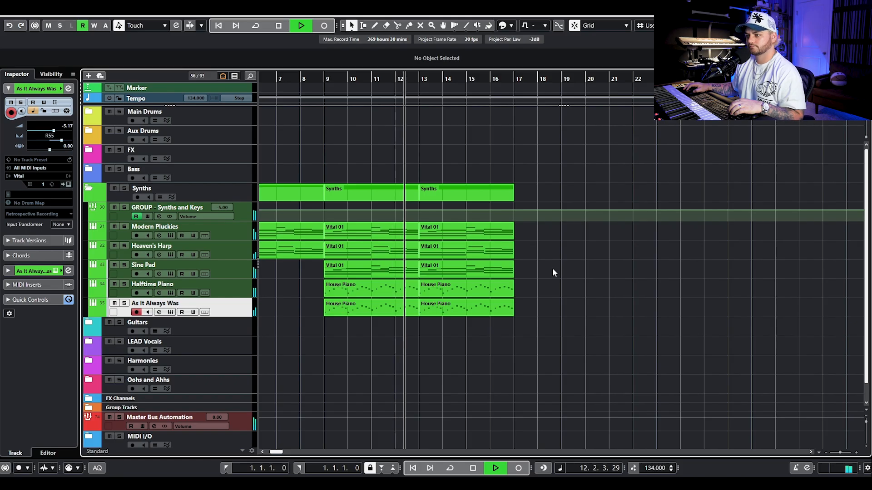
pyautogui.press('space')
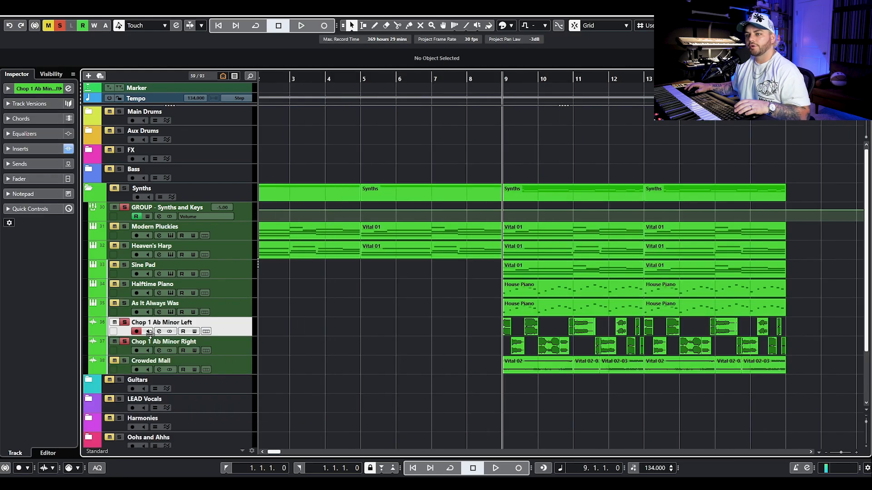
# Open the channel settings of Chop 1 Ab Minor Left and bypass all inserts on it and on Chop 1 Ab Minor Right.
pyautogui.click(6, 89)
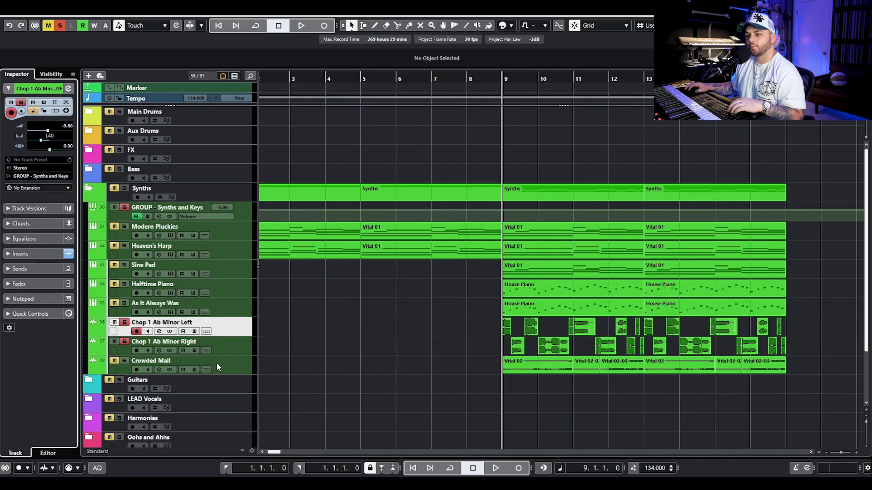
pyautogui.click(159, 331)
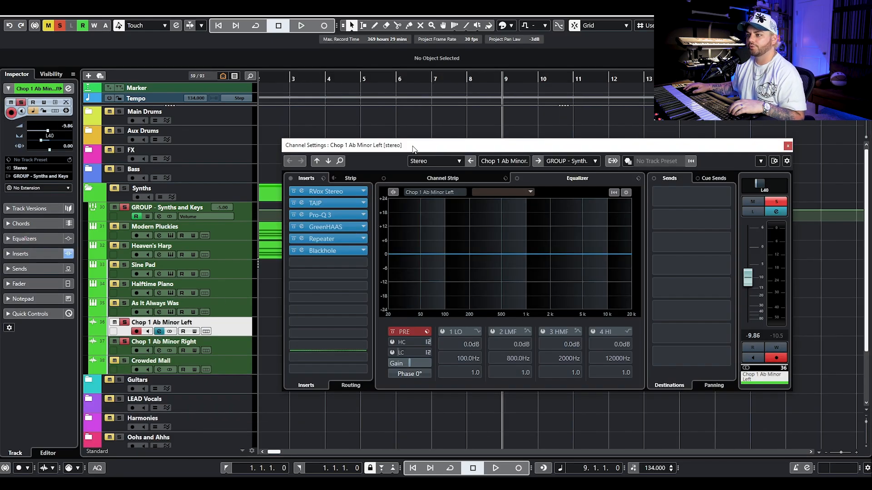
pyautogui.moveTo(414, 149); pyautogui.dragTo(157, 52)
pyautogui.moveTo(52, 89); pyautogui.dragTo(294, 206)
pyautogui.click(274, 202)
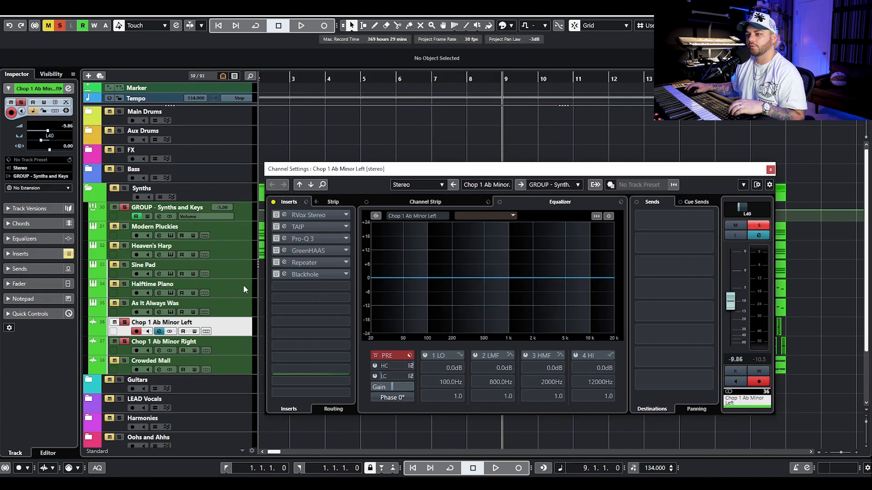
pyautogui.click(245, 338)
pyautogui.click(274, 202)
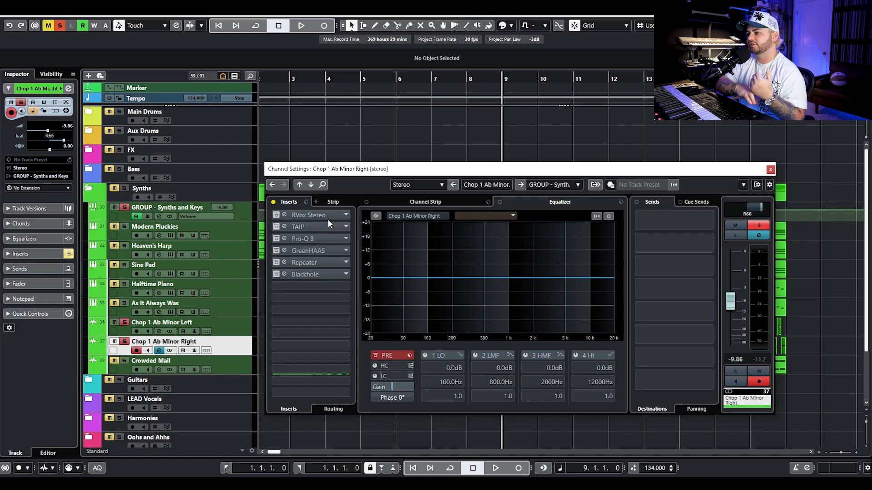
# Look at the GreenHAAS insert on Chop 1 Ab Minor Right, close it and play both chop tracks from bar 9.
pyautogui.click(284, 251)
pyautogui.moveTo(611, 150); pyautogui.dragTo(151, 146)
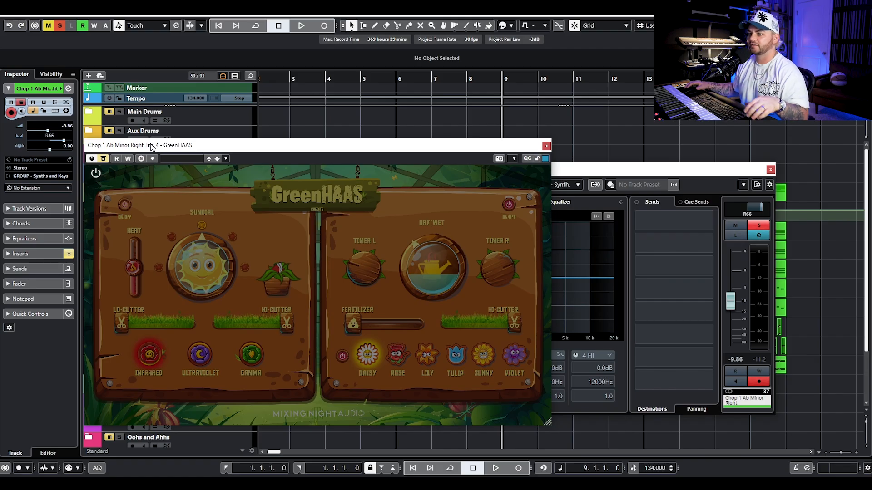
pyautogui.click(546, 146)
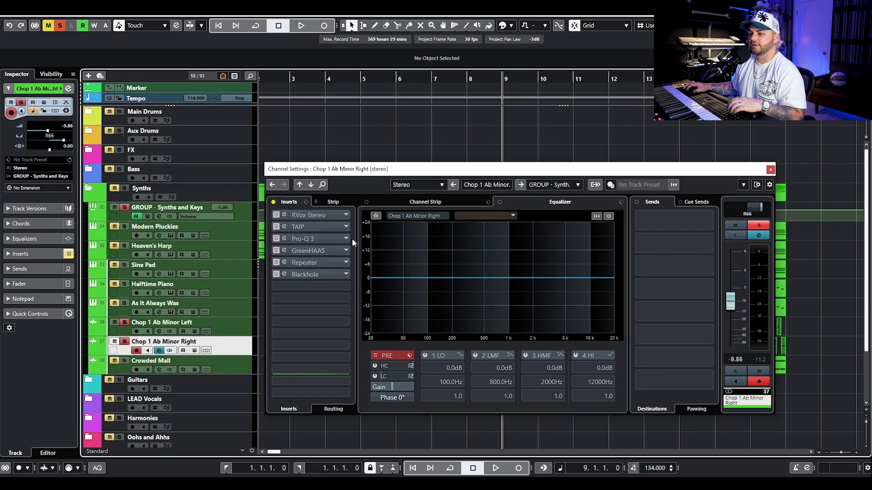
pyautogui.press('space')
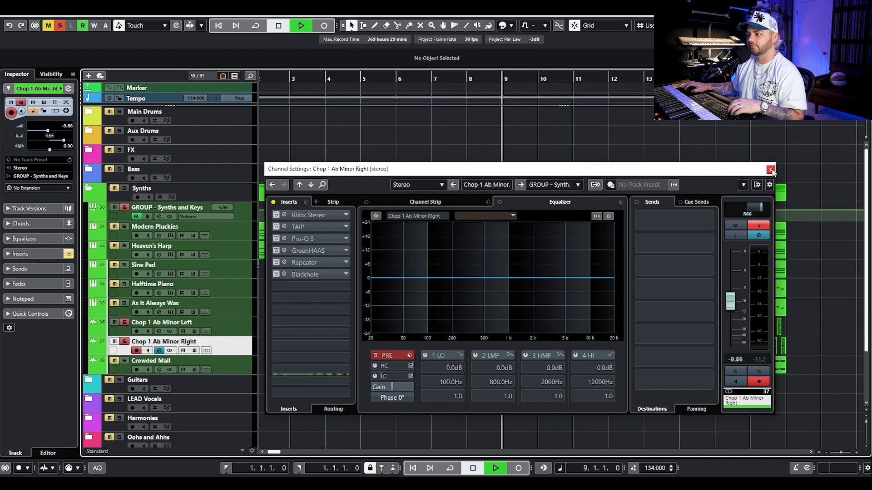
pyautogui.click(771, 169)
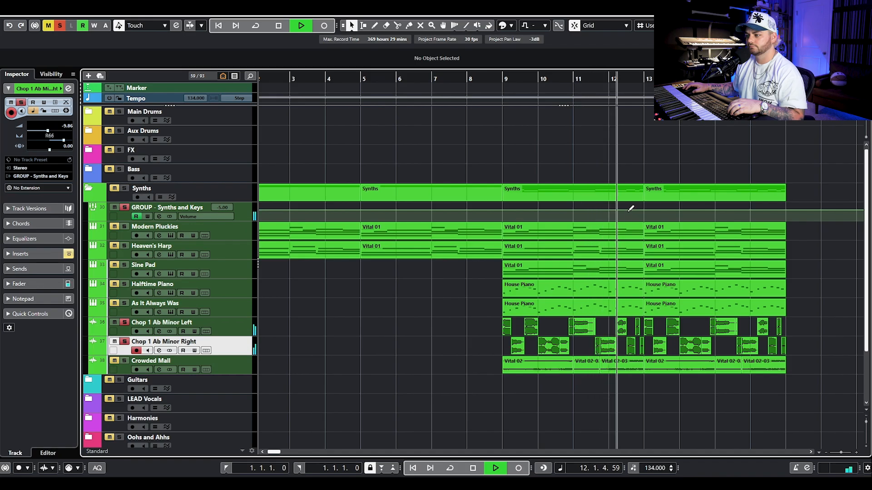
pyautogui.press('space')
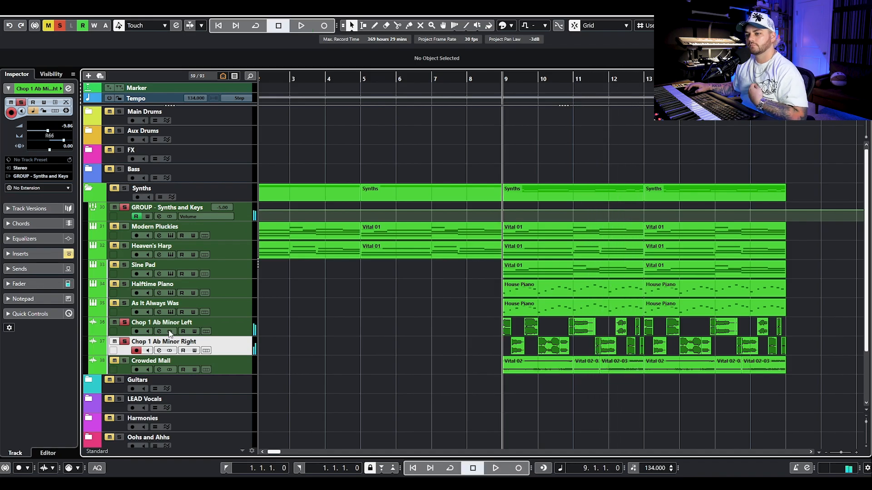
# Reactivate the inserts on both Chop 1 Ab Minor tracks and briefly select all their chop events in the arrangement.
pyautogui.click(159, 350)
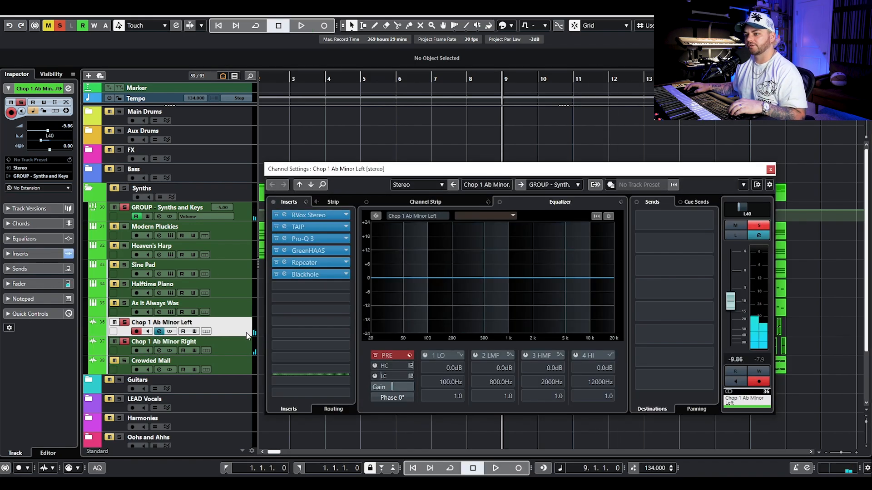
pyautogui.click(770, 171)
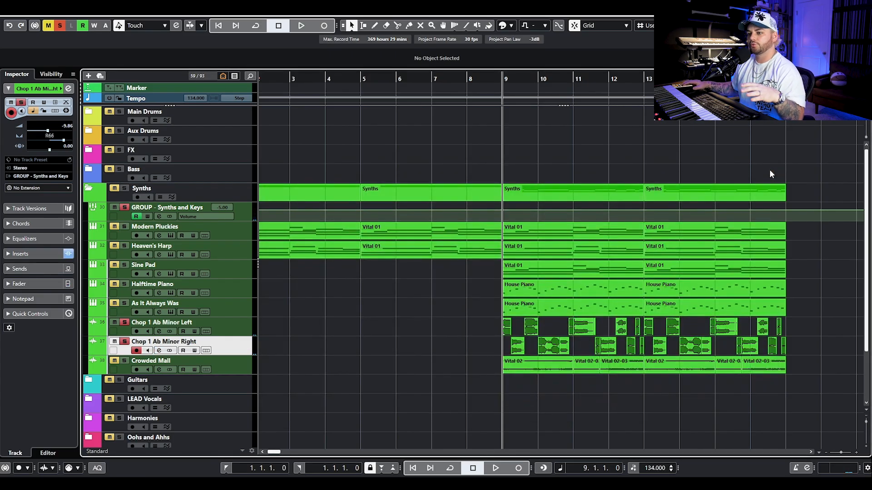
pyautogui.moveTo(486, 325); pyautogui.dragTo(805, 348)
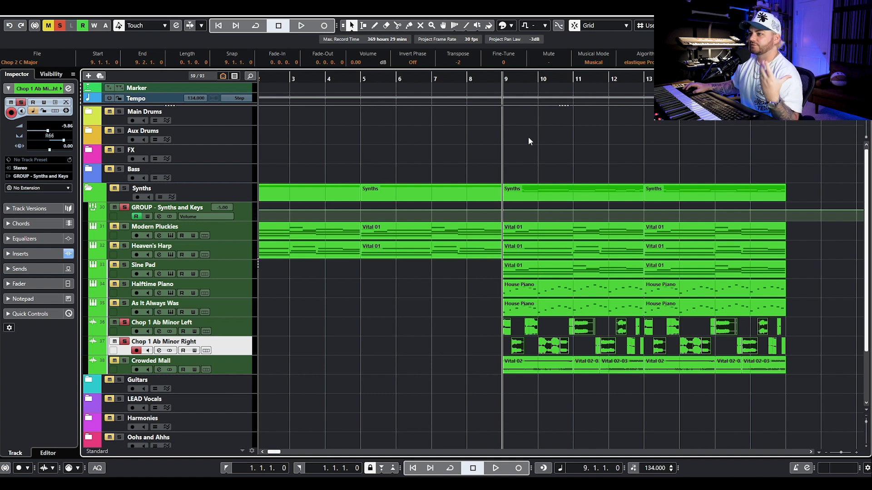
pyautogui.click(452, 315)
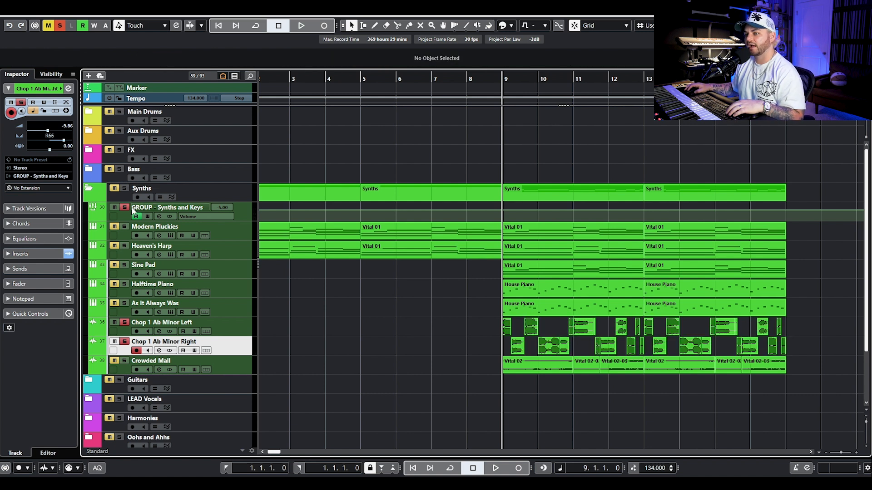
# Solo Crowded Mall, bypass its inserts in the channel settings and play the dry sound from bar 9.
pyautogui.keyDown('ctrl'); pyautogui.click(125, 361); pyautogui.keyUp('ctrl')
pyautogui.click(159, 370)
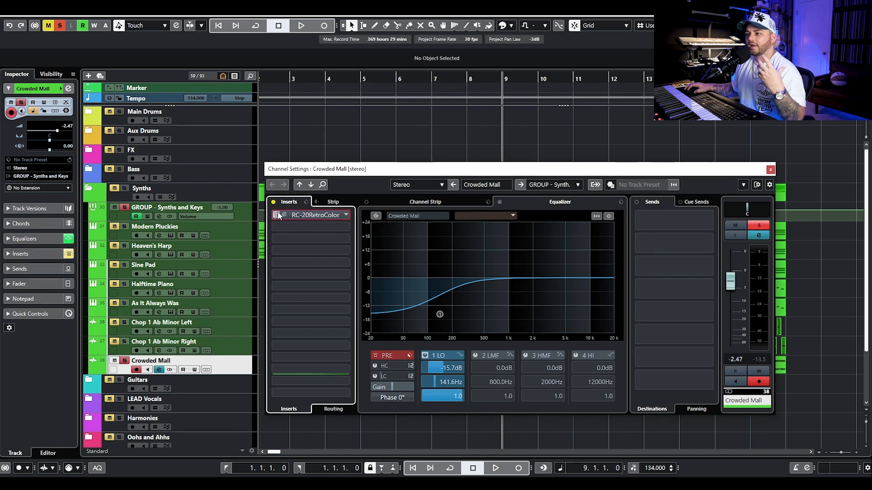
pyautogui.moveTo(441, 171); pyautogui.dragTo(389, 57)
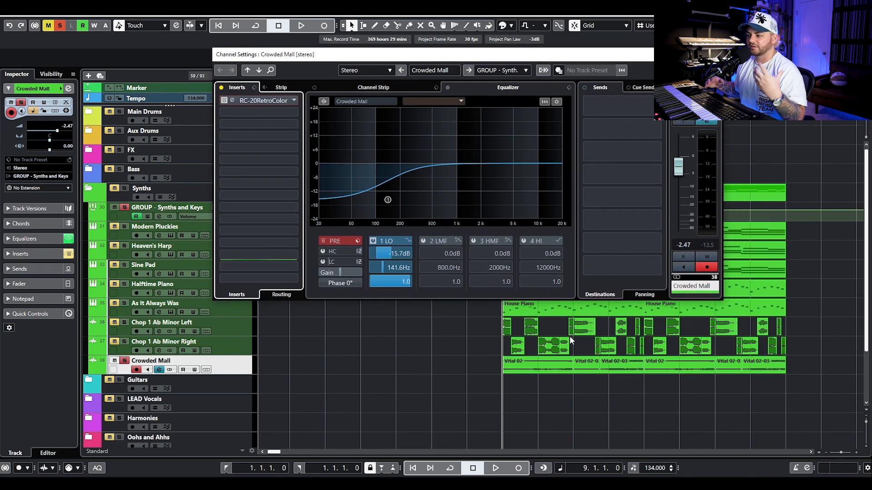
pyautogui.press('space')
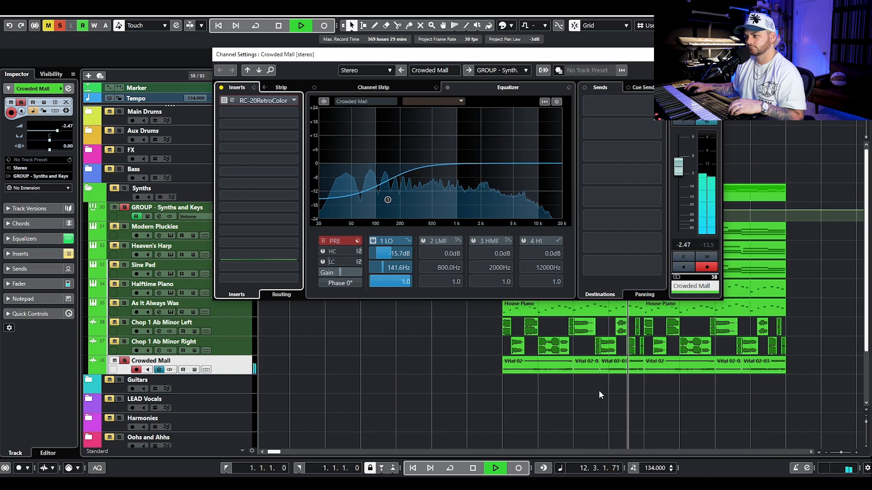
pyautogui.press('space')
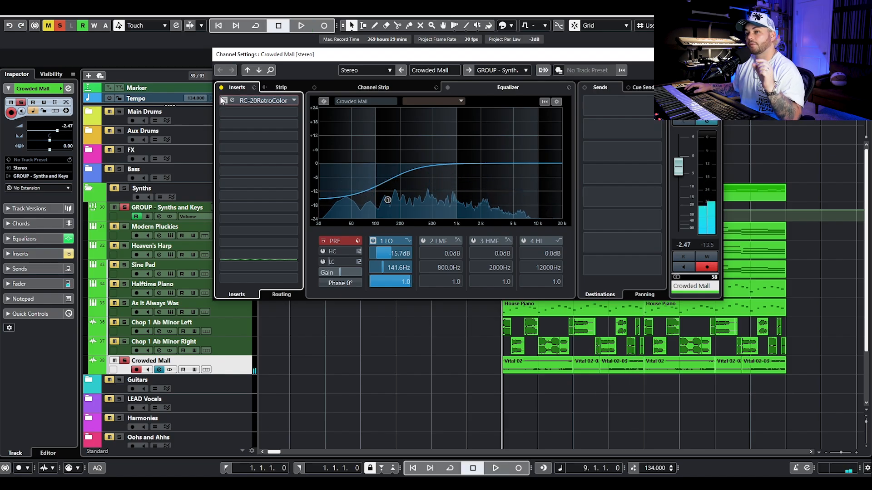
# Inspect RC-20 Retro Color on Crowded Mall, reactivate the insert, listen from bar 9 and close the plugin.
pyautogui.click(248, 101)
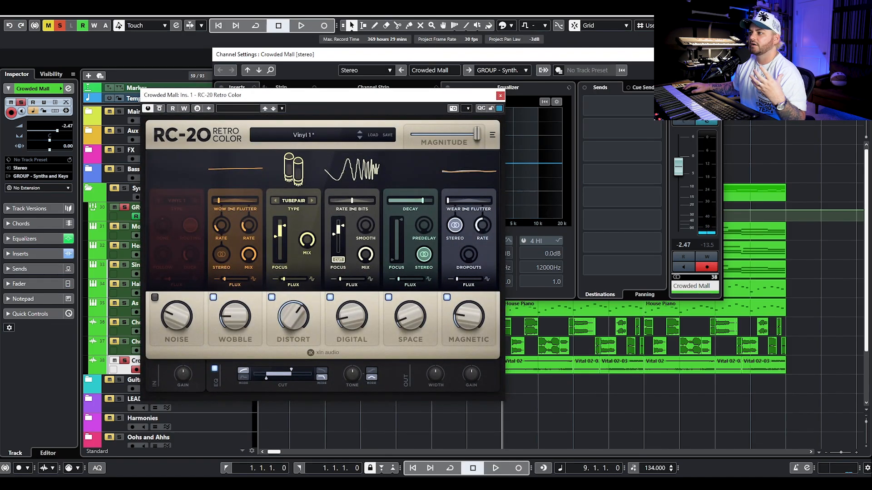
pyautogui.moveTo(446, 99); pyautogui.dragTo(614, 110)
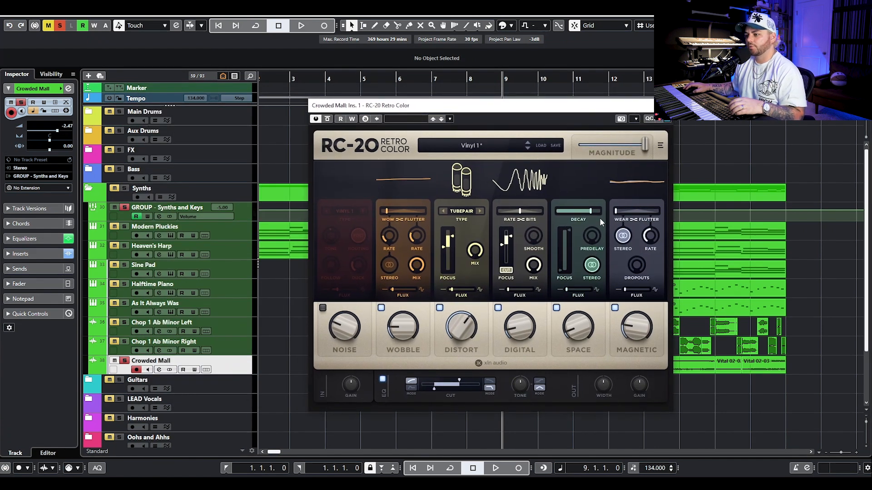
pyautogui.press('space')
pyautogui.click(663, 106)
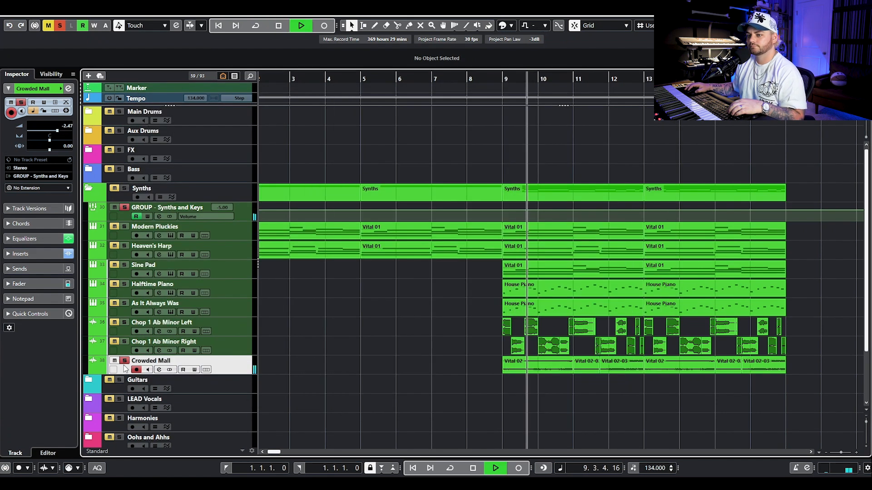
pyautogui.press('space')
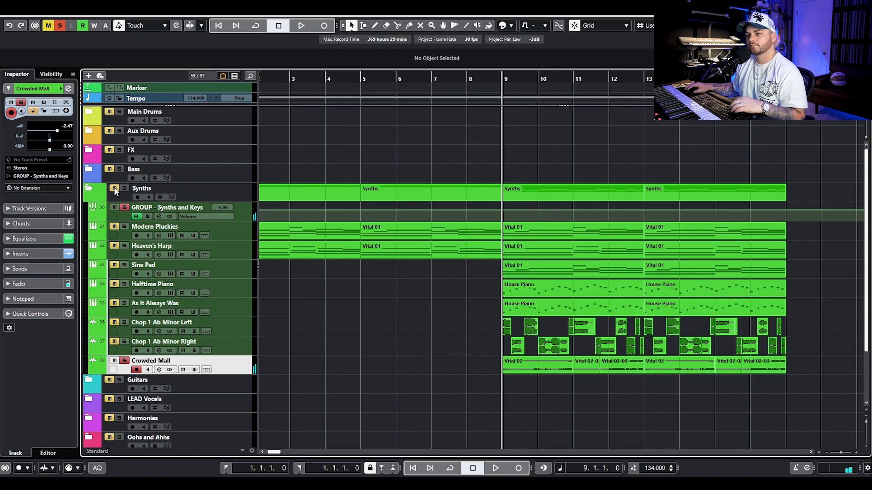
# Solo the entire Synths folder with all its tracks.
pyautogui.click(114, 188)
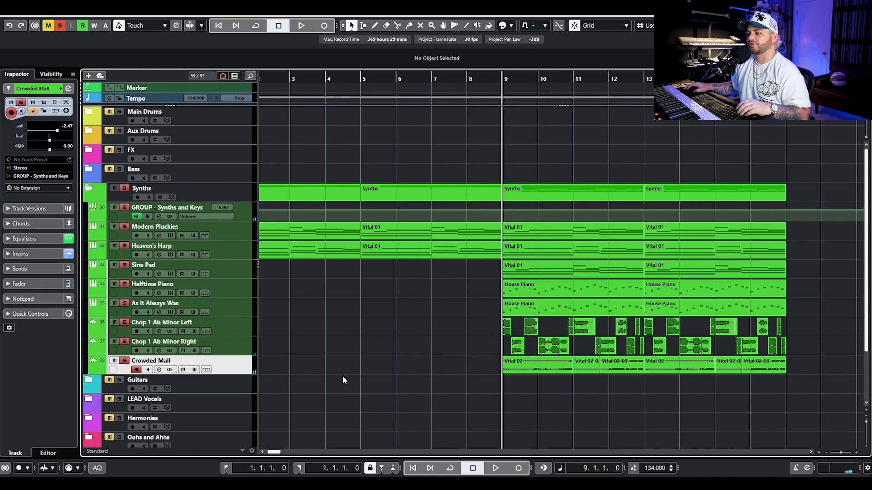
pyautogui.press('g')
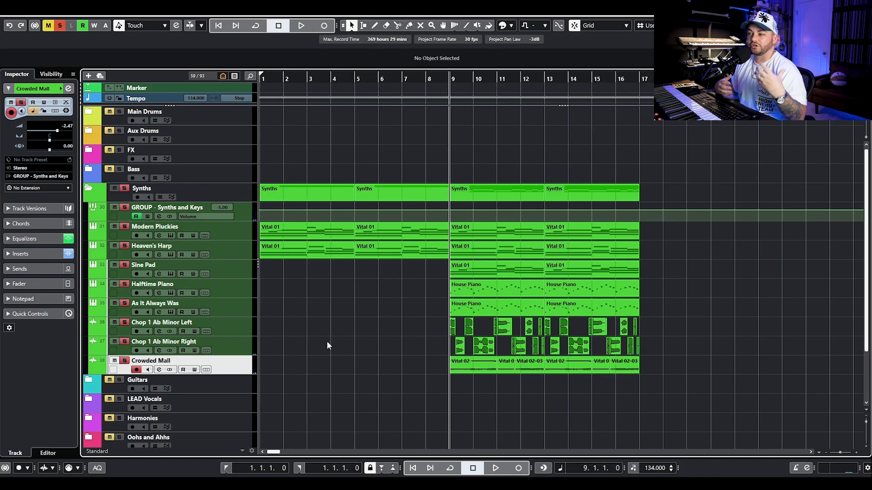
# Play the combined synths from bar 9, stop playback and unsolo the Synths folder.
pyautogui.press('space')
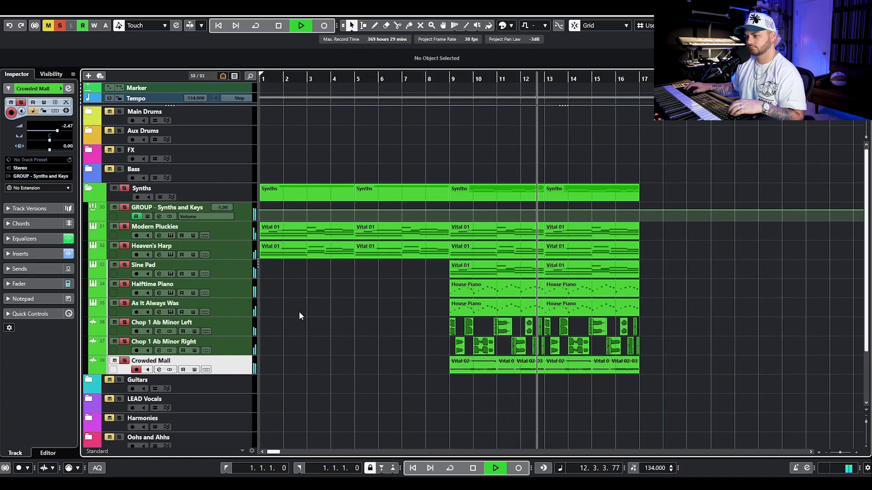
pyautogui.press('space')
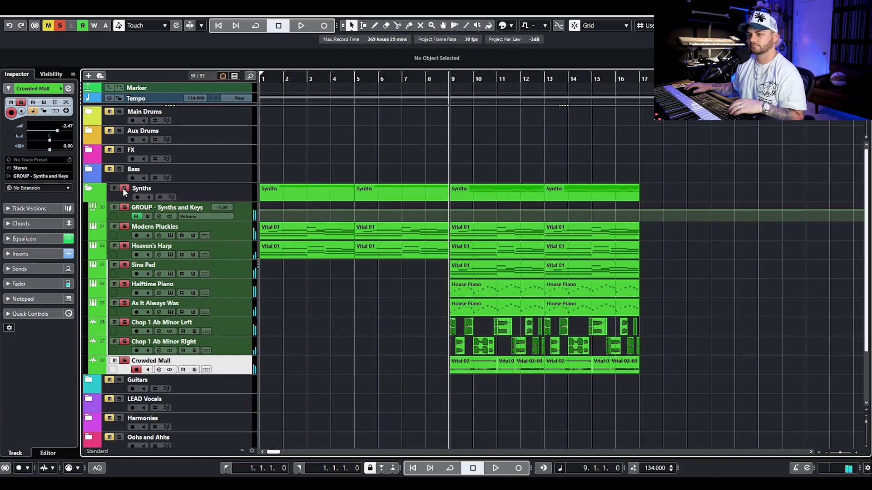
pyautogui.click(124, 188)
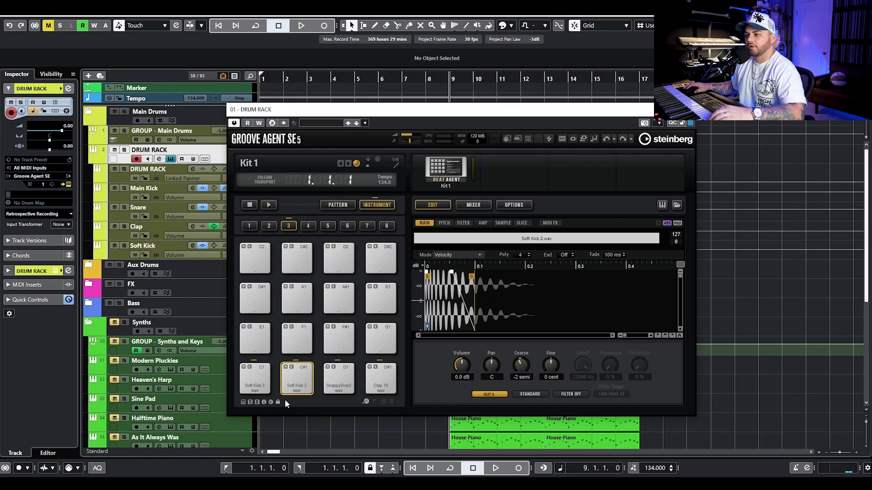
# Audition the Soft Kick 2 and Clap 10 pads of the drum rack in Groove Agent SE and close the instrument.
pyautogui.click(263, 381)
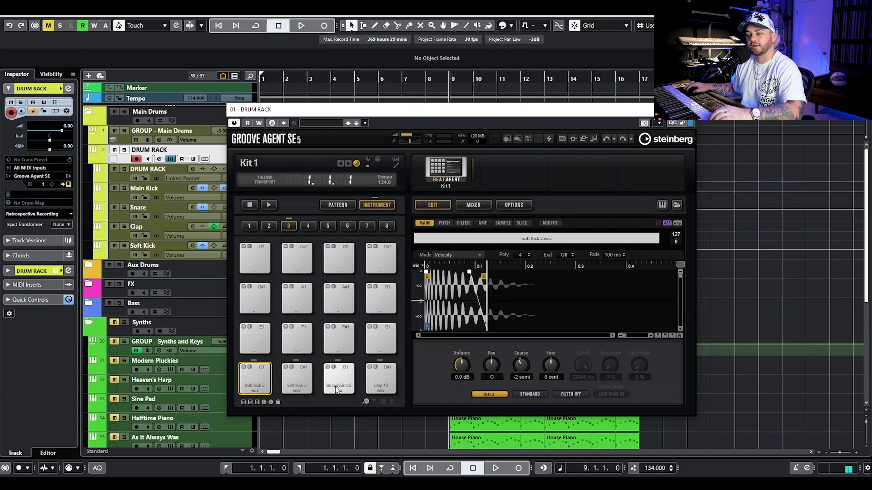
pyautogui.click(392, 386)
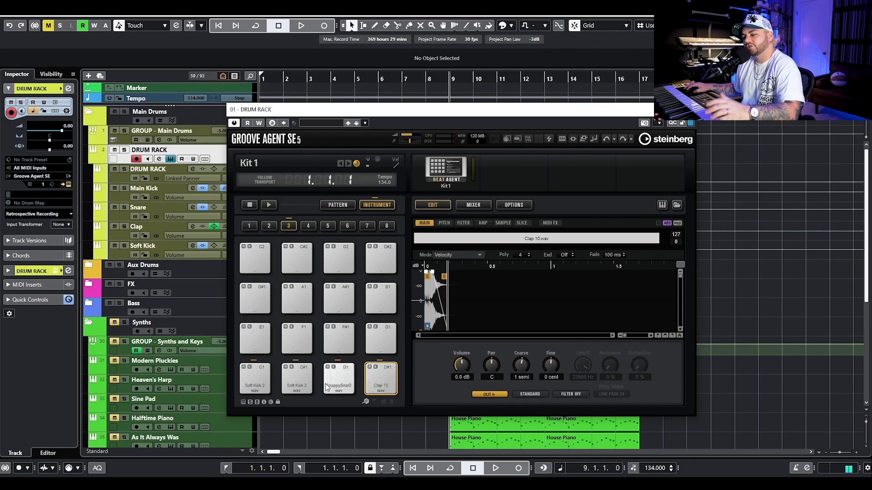
pyautogui.click(298, 385)
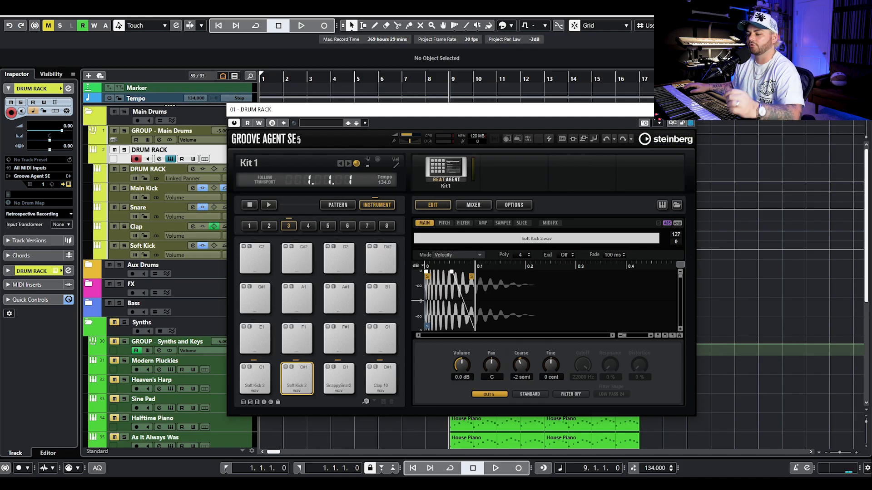
pyautogui.click(685, 110)
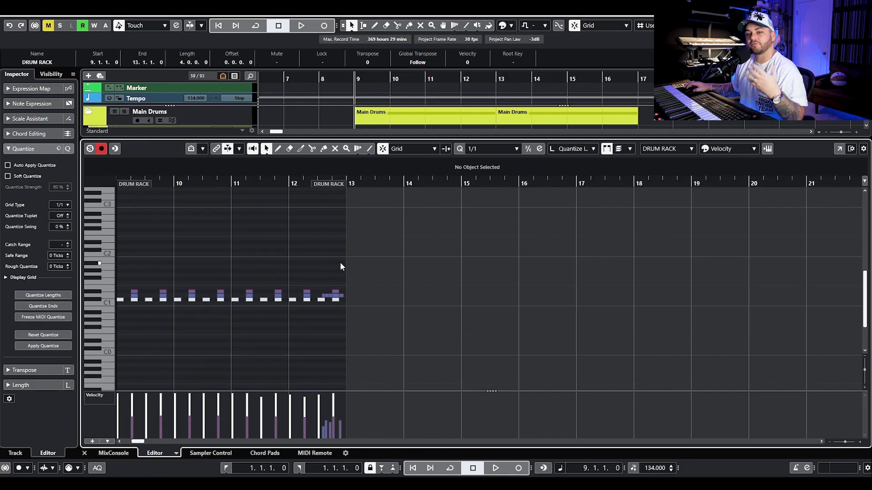
# Zoom in on the drum rack's MIDI pattern and listen to it from bar 9, then to the fill from bar 12.
pyautogui.hscroll(-3, 259, 257)
pyautogui.scroll(3, 247, 253)
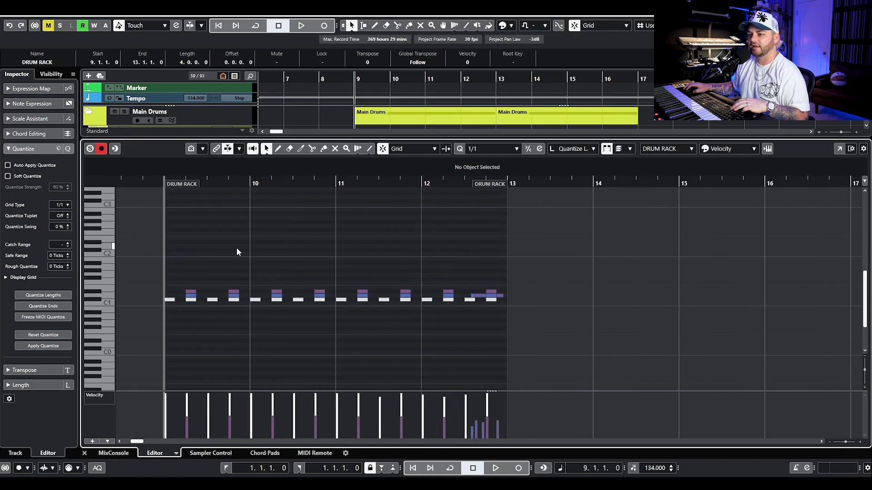
pyautogui.press('space')
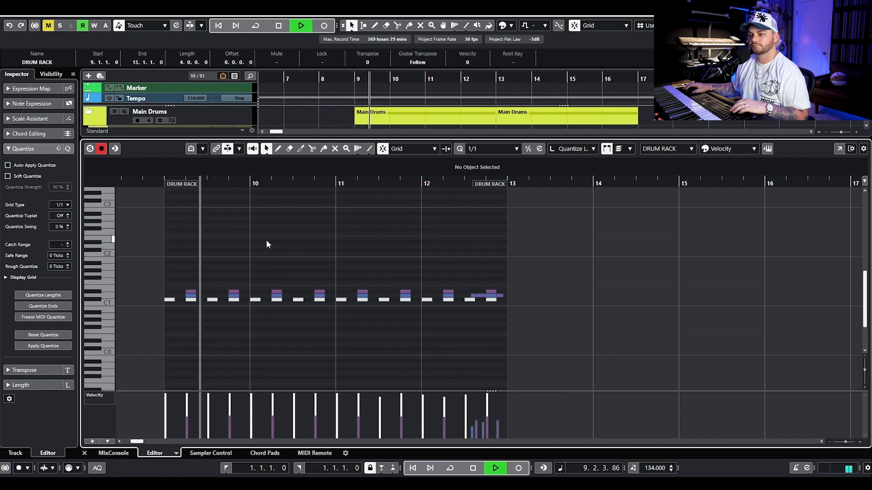
pyautogui.click(457, 183)
pyautogui.press('space')
pyautogui.press('space')
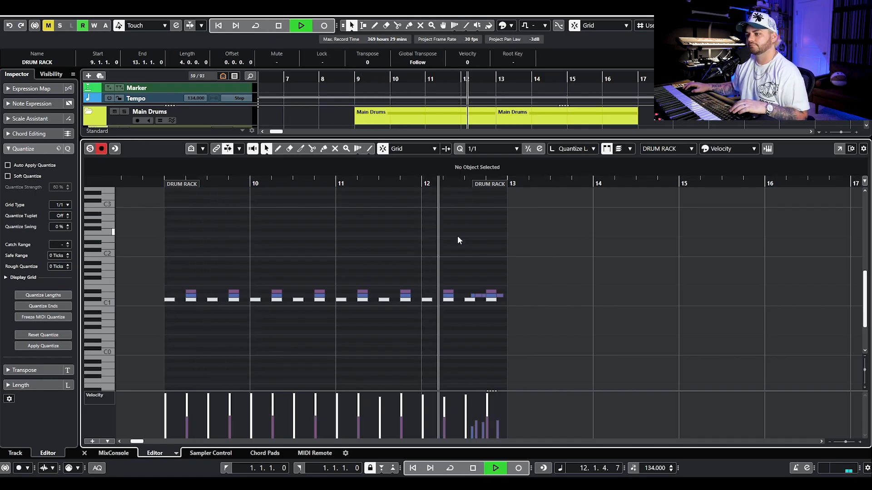
pyautogui.press('space')
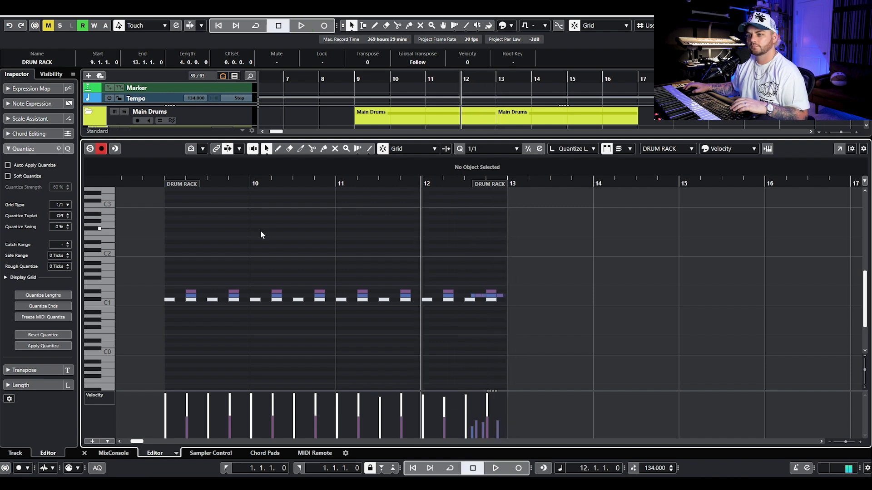
# Lower the quantize swing by one step and replay the drum pattern's fill from bar 12.
pyautogui.click(67, 228)
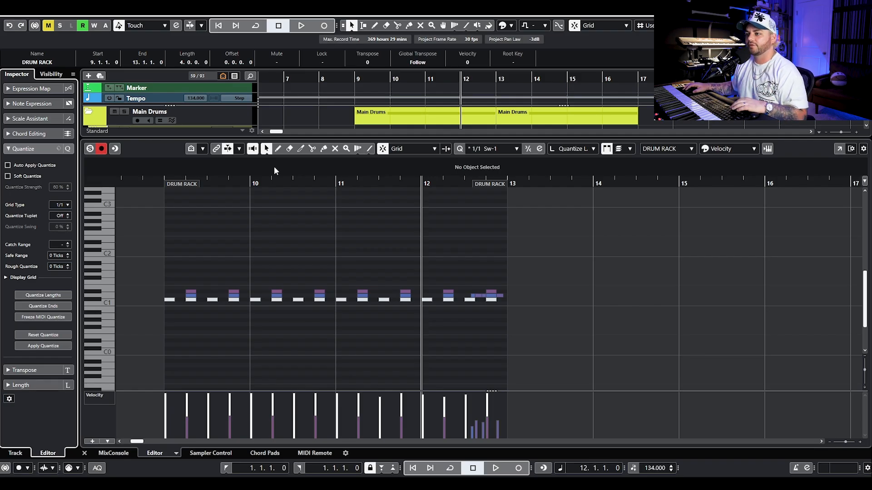
pyautogui.press('space')
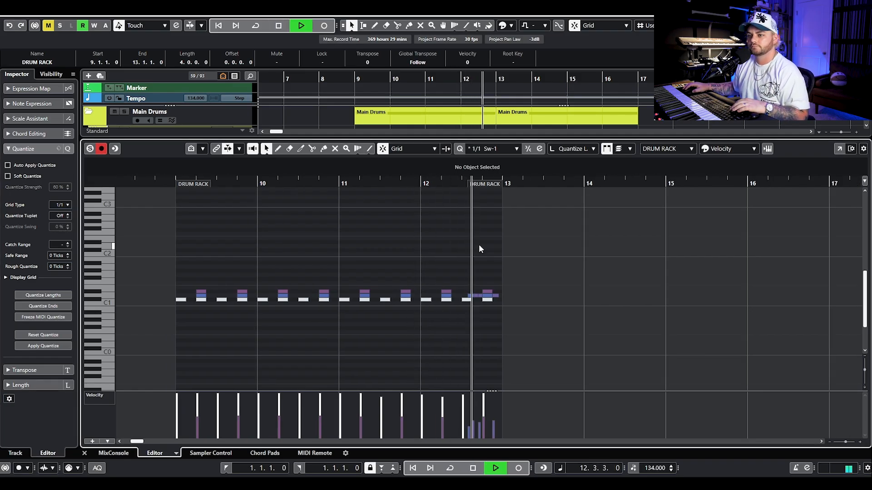
pyautogui.press('space')
# Briefly mark the fill notes at the end of the drum pattern, deselect them and close the MIDI editor.
pyautogui.moveTo(501, 277); pyautogui.dragTo(401, 300)
pyautogui.click(434, 263)
pyautogui.click(677, 109)
pyautogui.press('Return')
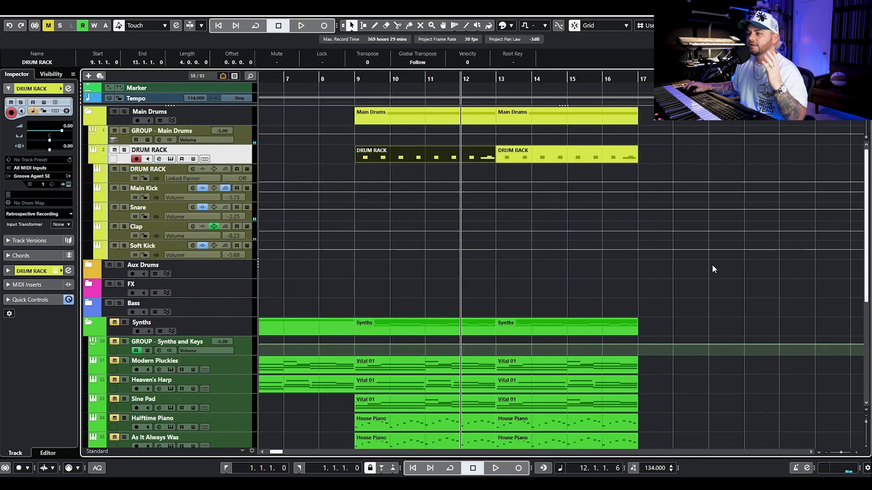
# Deselect the DRUM RACK part in the arrangement and unmute the Synths folder.
pyautogui.click(711, 266)
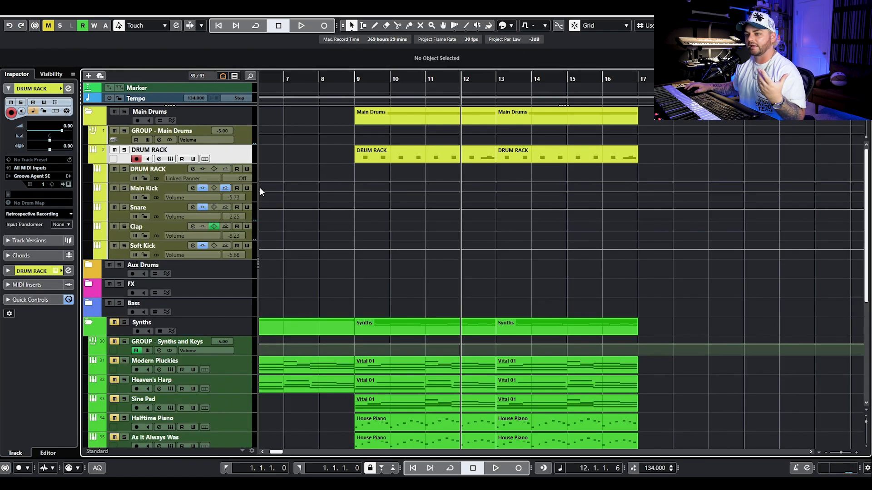
pyautogui.click(115, 323)
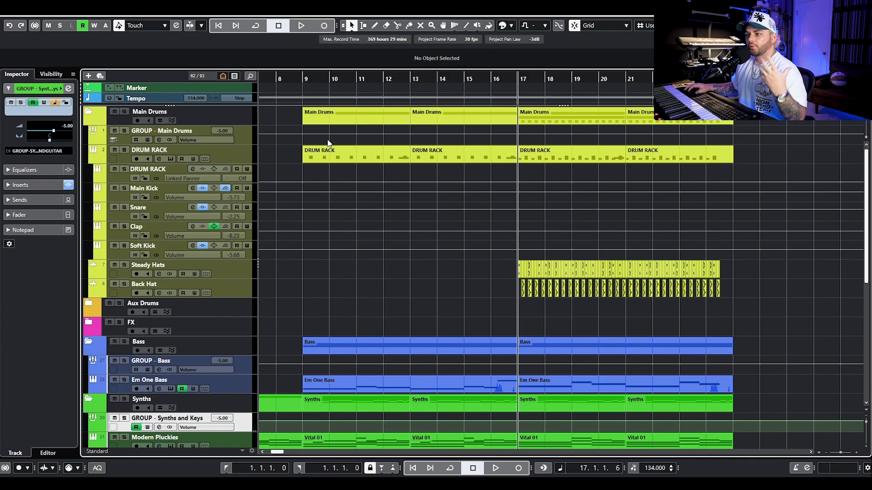
# Solo the Modern Pluckies and Heaven's Harp tracks and open their parts from bar 17 onward in the MIDI editor.
pyautogui.scroll(-3, 451, 224)
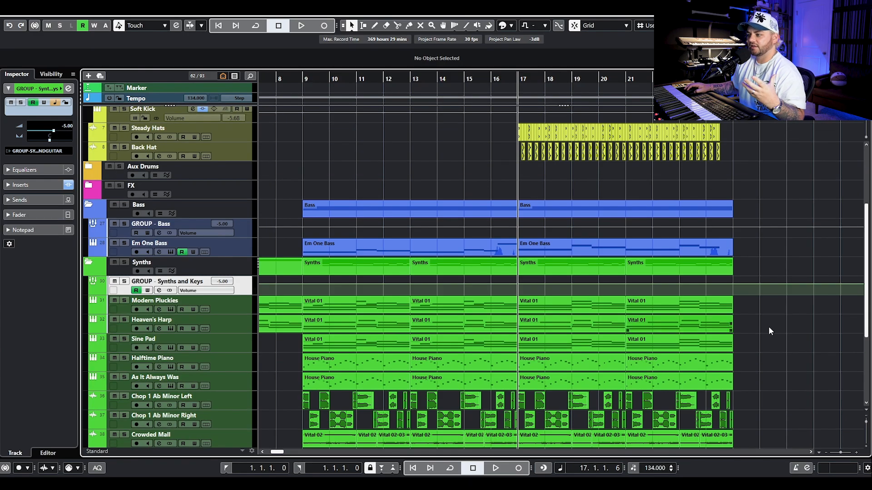
pyautogui.click(124, 281)
pyautogui.moveTo(750, 300); pyautogui.dragTo(560, 328)
pyautogui.doubleClick(560, 327)
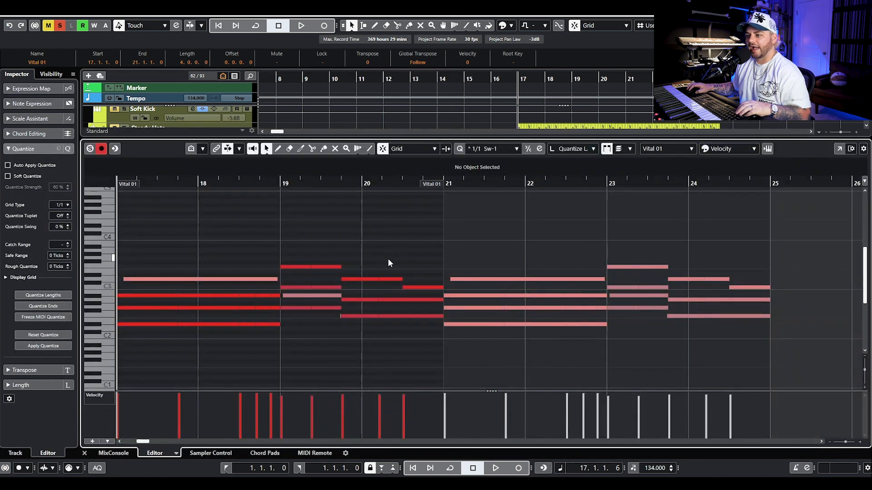
# Listen to the Modern Pluckies and Heaven's Harp chords from bar 17 through the second part and close the editor.
pyautogui.scroll(-2, 313, 238)
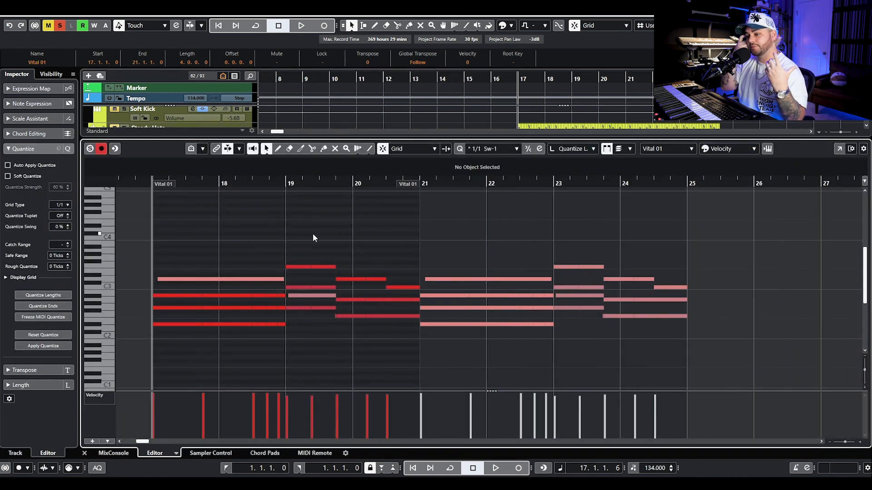
pyautogui.press('space')
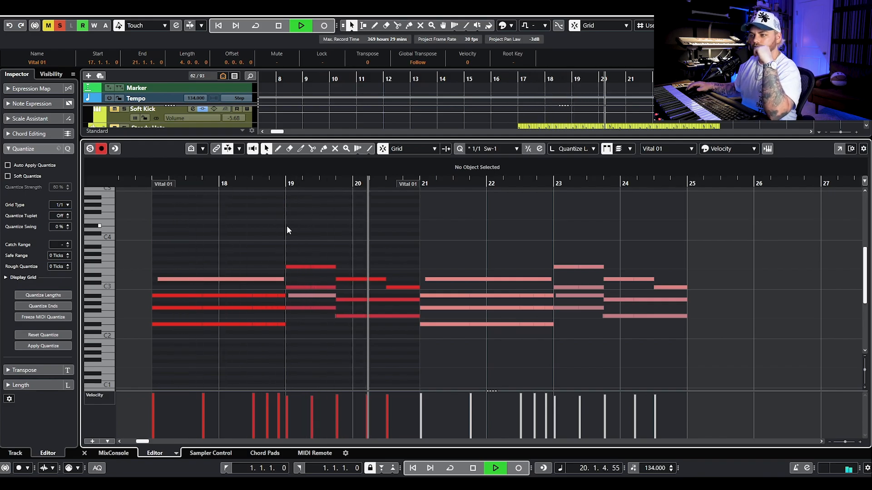
pyautogui.click(493, 235)
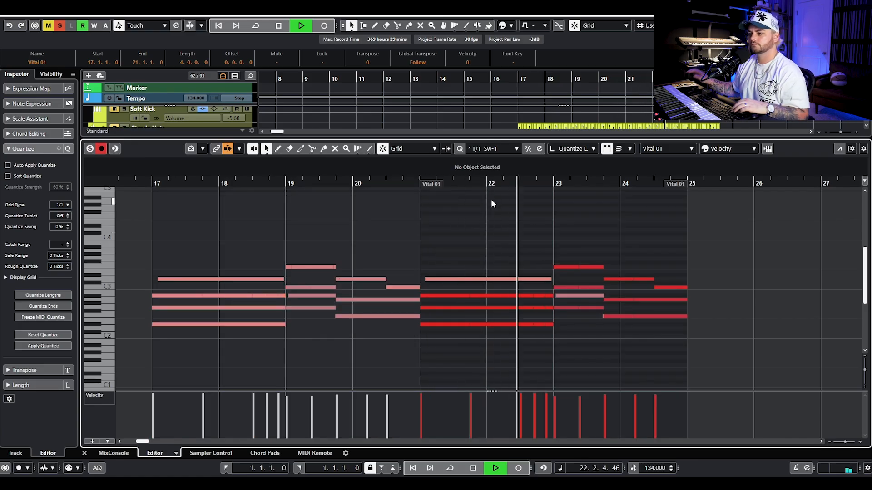
pyautogui.press('space')
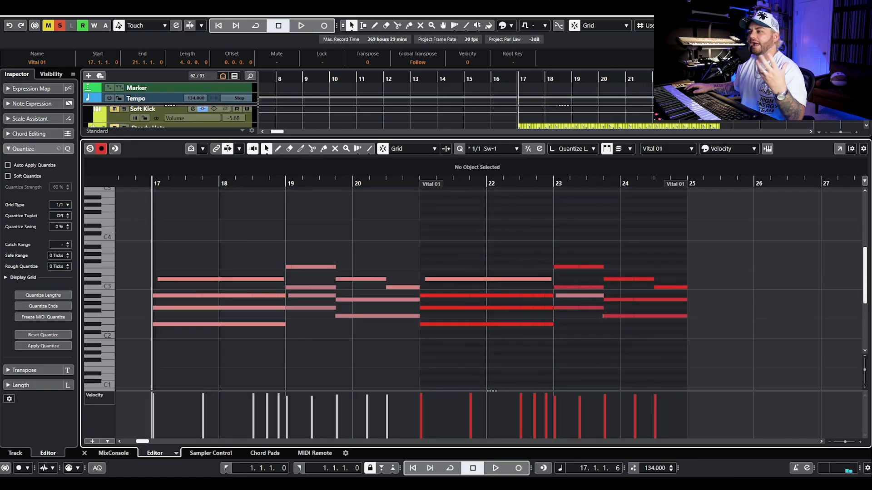
pyautogui.press('Return')
# Select the parts from Halftime Piano down to Crowded Mall from bar 17 onward and clear the synth solos.
pyautogui.scroll(-3, 745, 204)
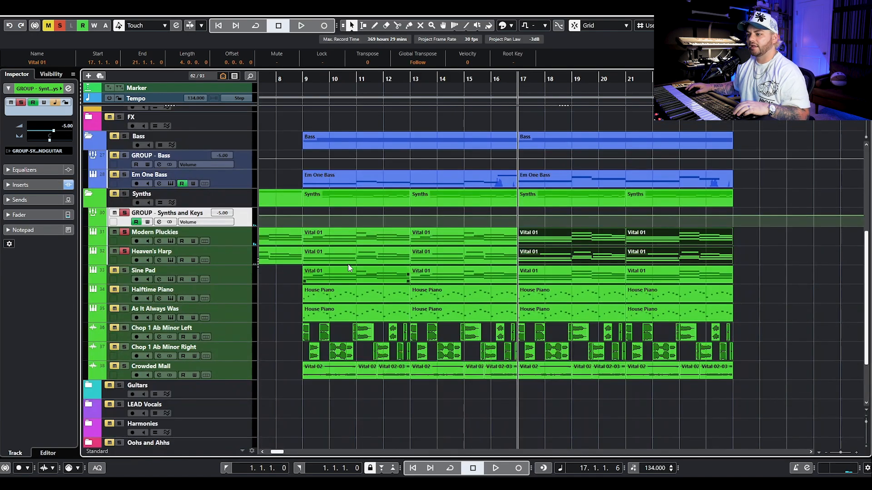
pyautogui.moveTo(763, 387); pyautogui.dragTo(513, 286)
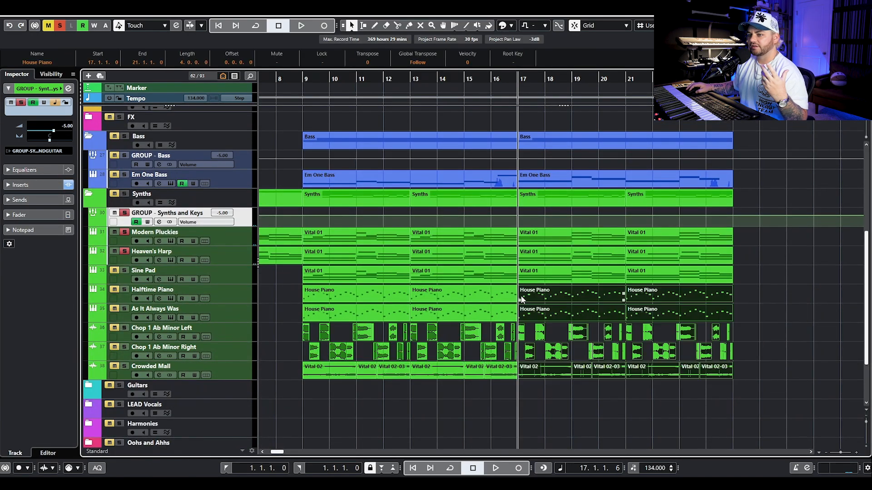
pyautogui.click(125, 213)
# Solo Em One Bass and open its channel settings and the Kickstart 2 insert for inspection.
pyautogui.scroll(3, 348, 194)
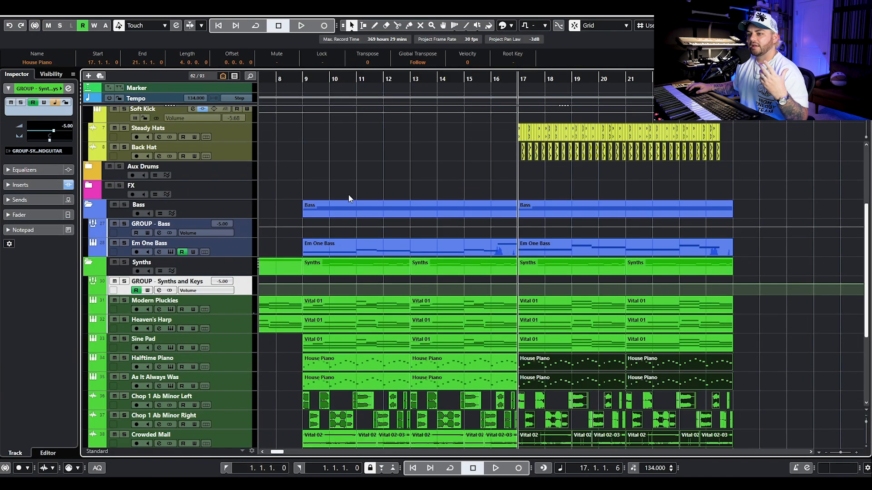
pyautogui.click(136, 243)
pyautogui.click(159, 252)
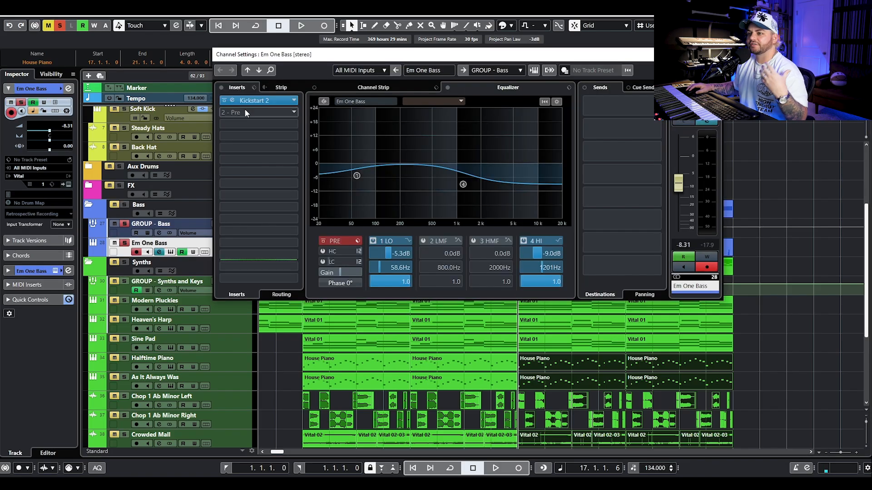
pyautogui.click(263, 100)
pyautogui.moveTo(776, 152); pyautogui.dragTo(371, 133)
# Listen to the soloed Em One Bass from bar 17 while closing its channel settings and Kickstart 2 windows.
pyautogui.press('space')
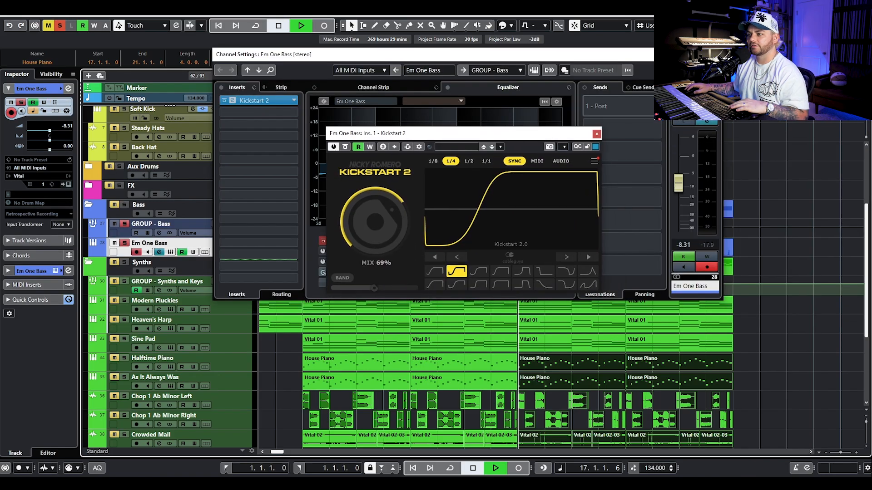
pyautogui.click(713, 55)
pyautogui.click(596, 135)
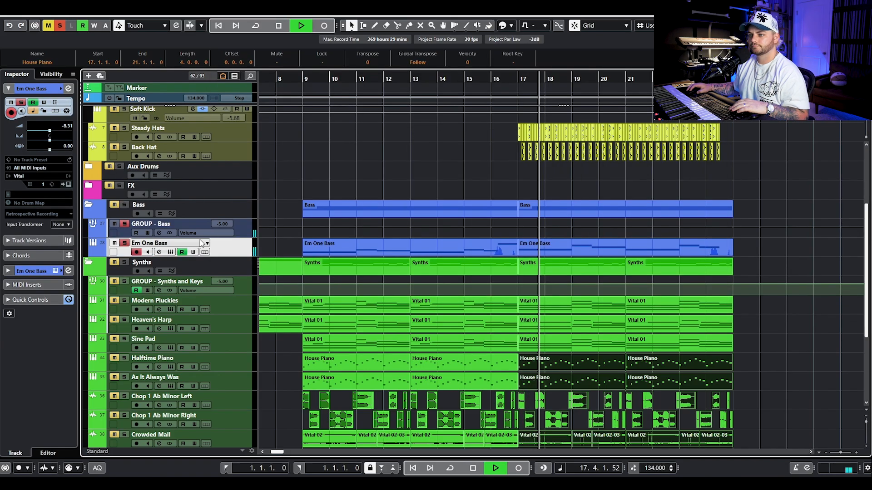
pyautogui.press('space')
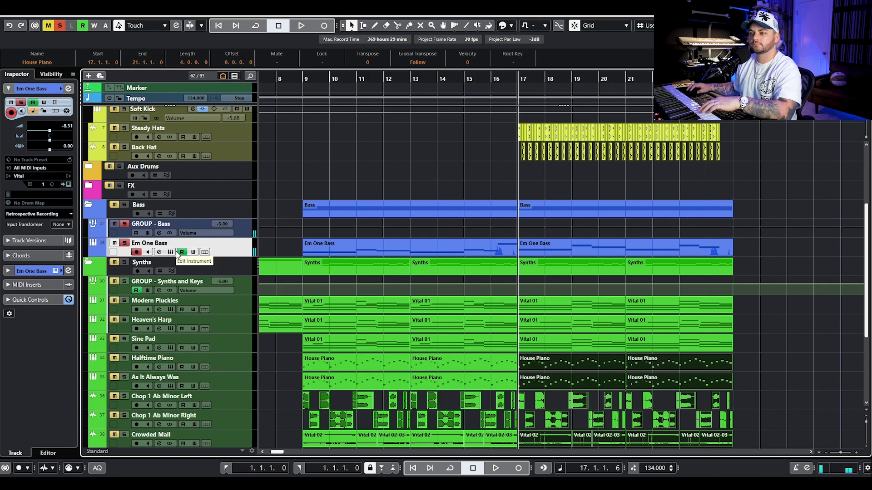
# Inspect the BA - Em One patch in Em One Bass's Vital instrument, close it and unsolo the track.
pyautogui.click(170, 252)
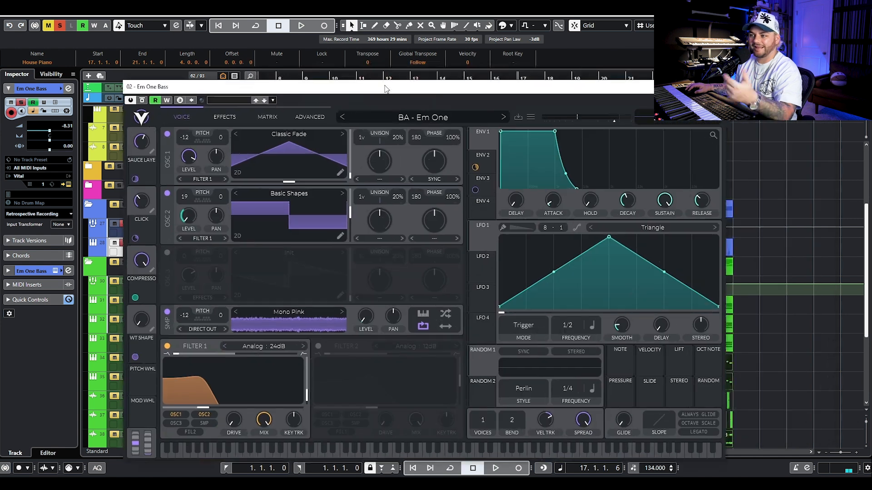
pyautogui.moveTo(384, 89); pyautogui.dragTo(444, 67)
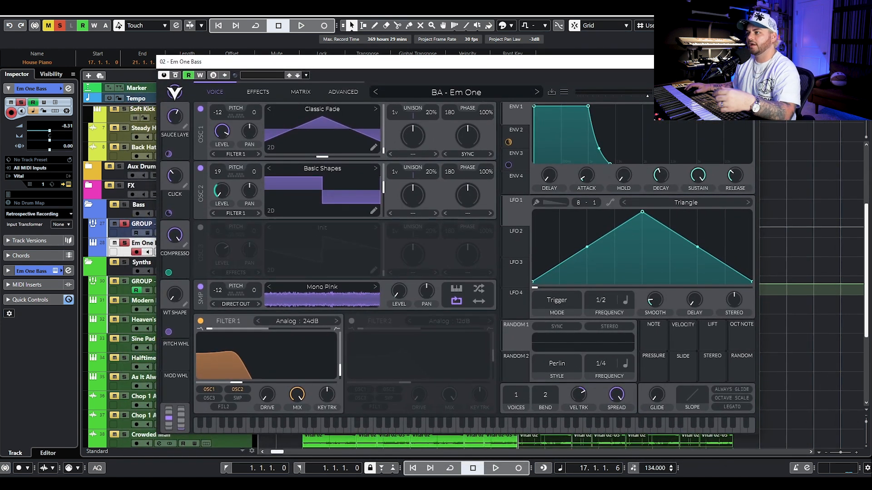
pyautogui.click(749, 62)
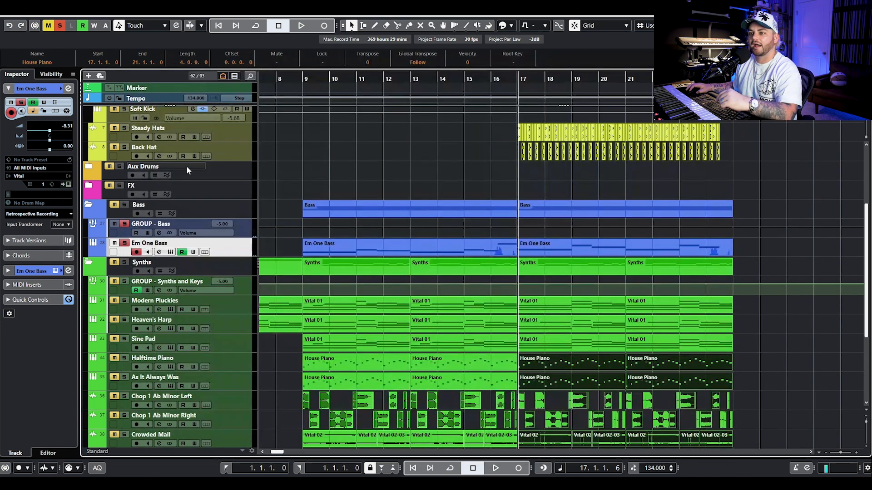
pyautogui.click(124, 244)
# Solo the Main Drums folder and place the playback cursor at bar 9.
pyautogui.scroll(5, 290, 198)
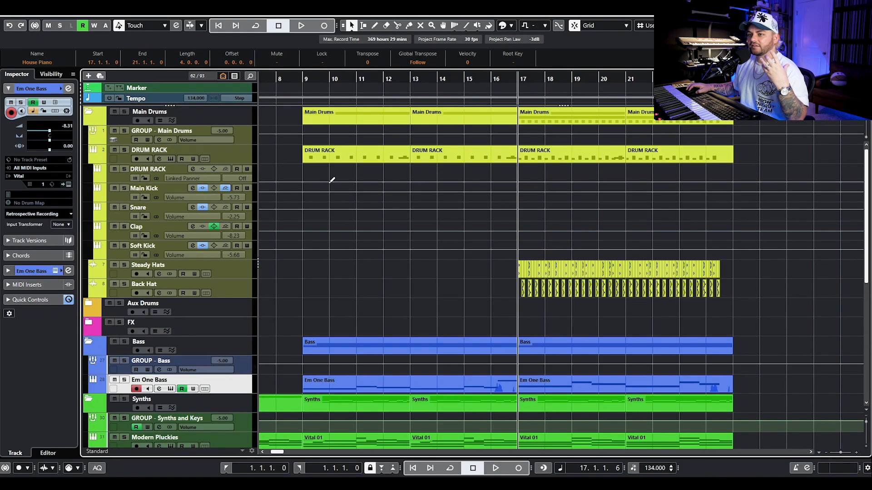
pyautogui.click(124, 112)
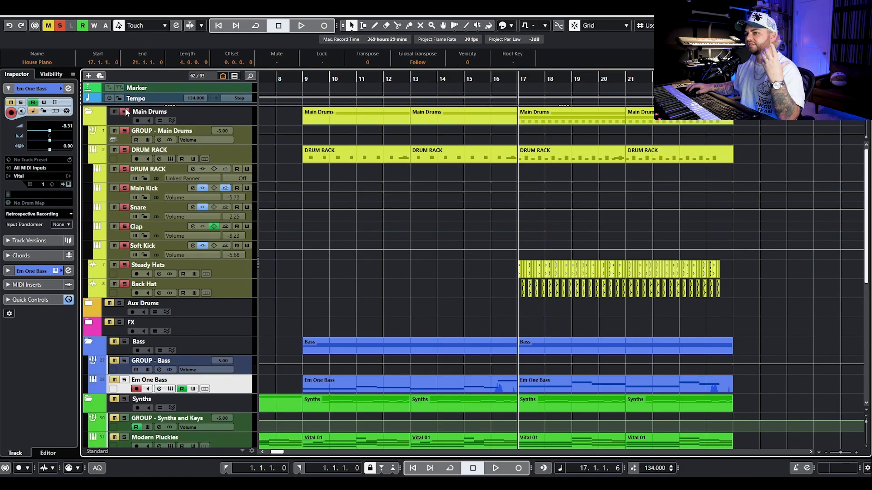
pyautogui.click(334, 79)
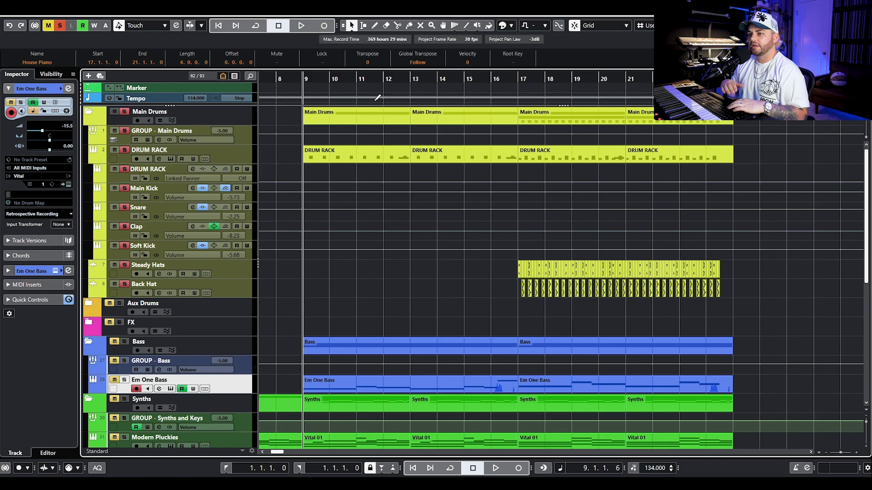
# Open GROUP - Main Drums' channel settings and its RC-20 Retro Color insert, and audition the soloed drums from bar 9.
pyautogui.click(157, 139)
pyautogui.click(252, 101)
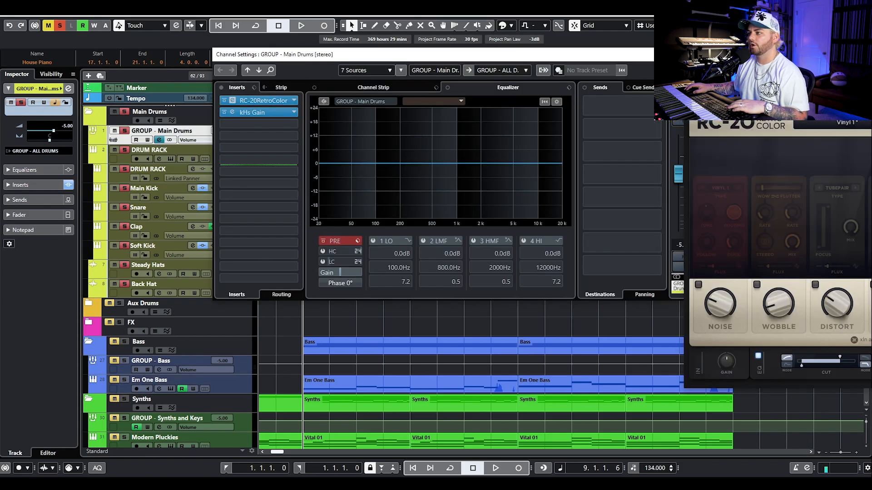
pyautogui.click(732, 55)
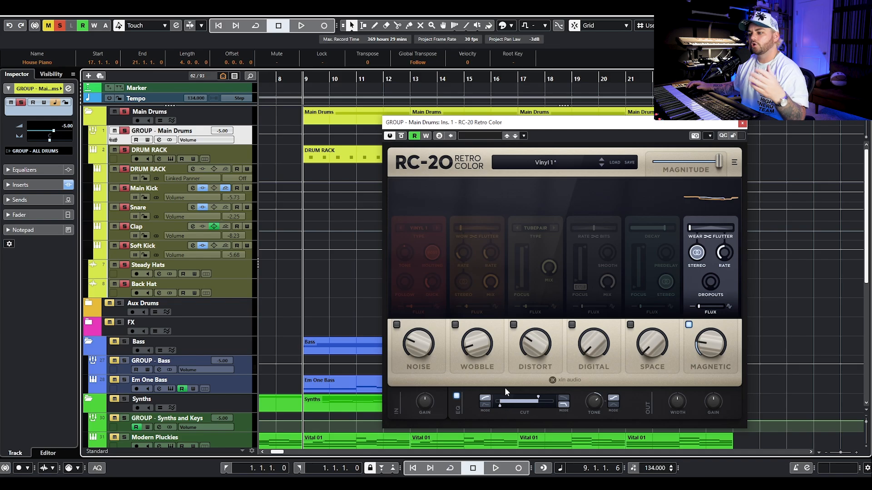
pyautogui.press('space')
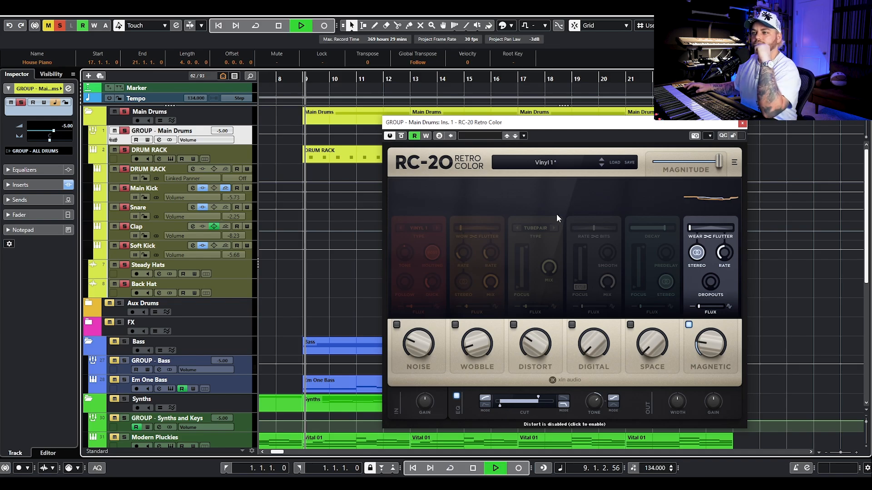
pyautogui.moveTo(539, 123); pyautogui.dragTo(391, 178)
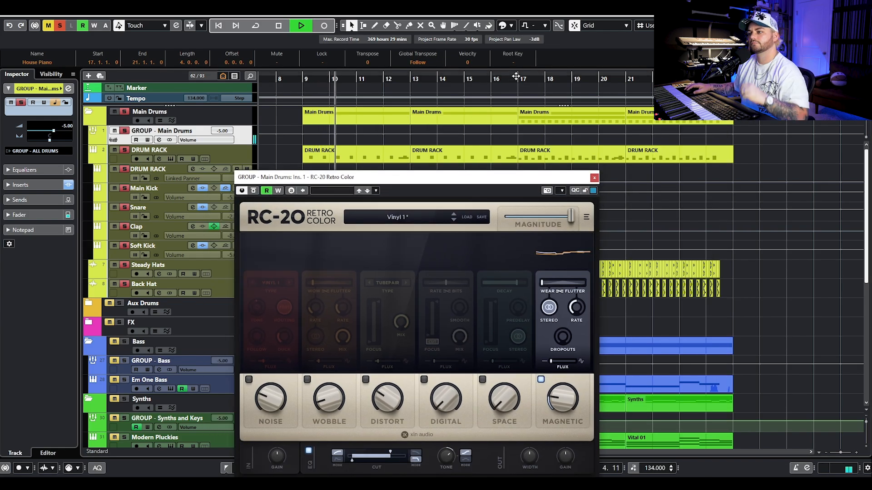
# Listen to the soloed main drums from bar 17, close the RC-20 Retro Color window and clear the event selection.
pyautogui.press('space')
pyautogui.click(517, 78)
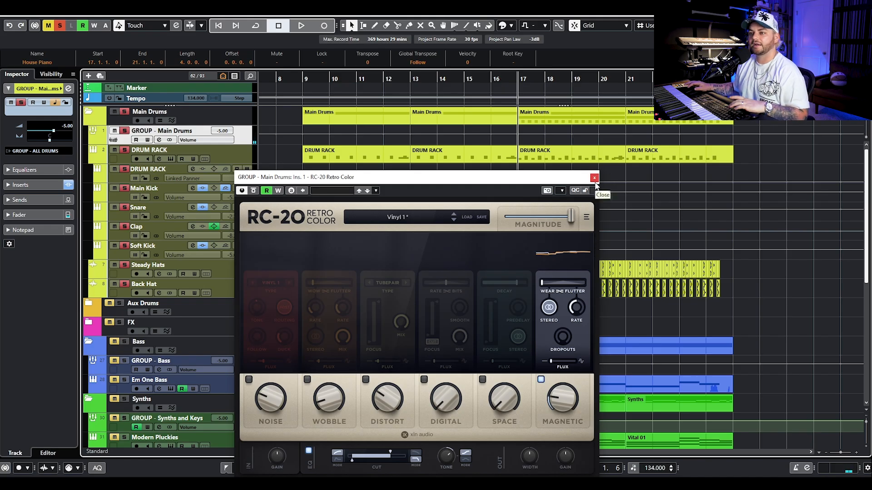
pyautogui.press('space')
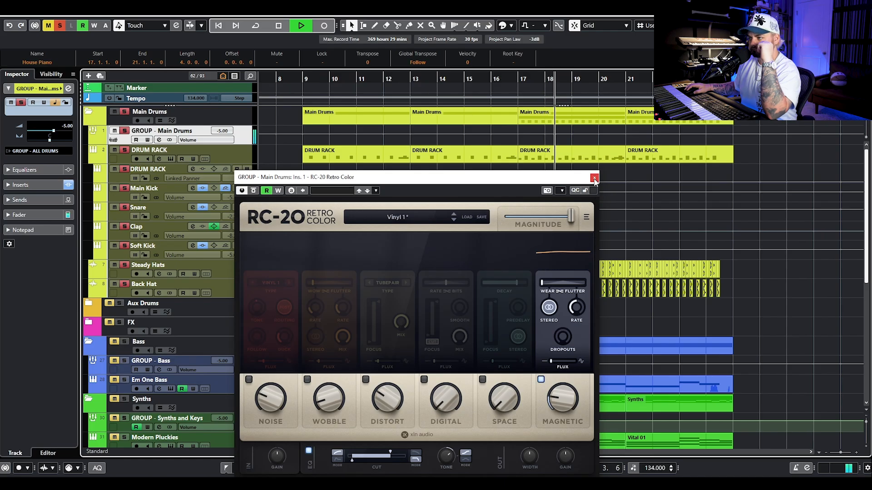
pyautogui.click(594, 179)
pyautogui.press('space')
pyautogui.click(367, 287)
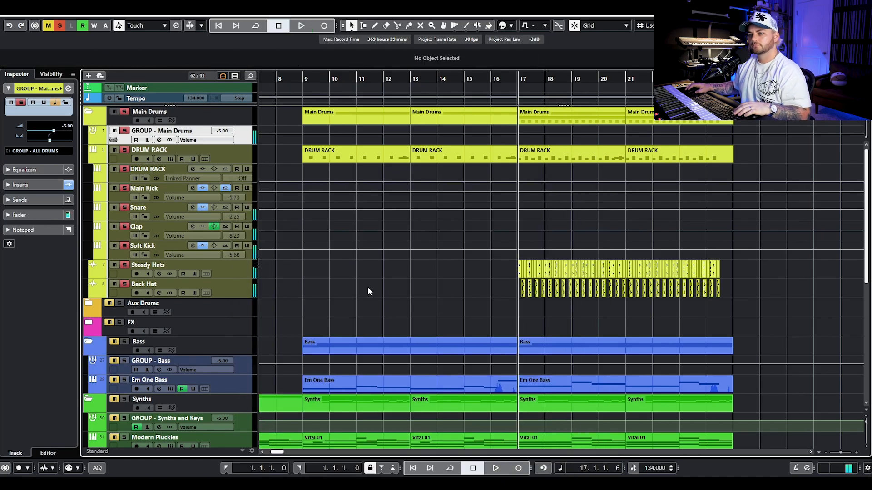
# Clear the Main Drums solo, solo only the Back Hat track and turn on the metronome click.
pyautogui.click(124, 131)
pyautogui.scroll(2, 442, 284)
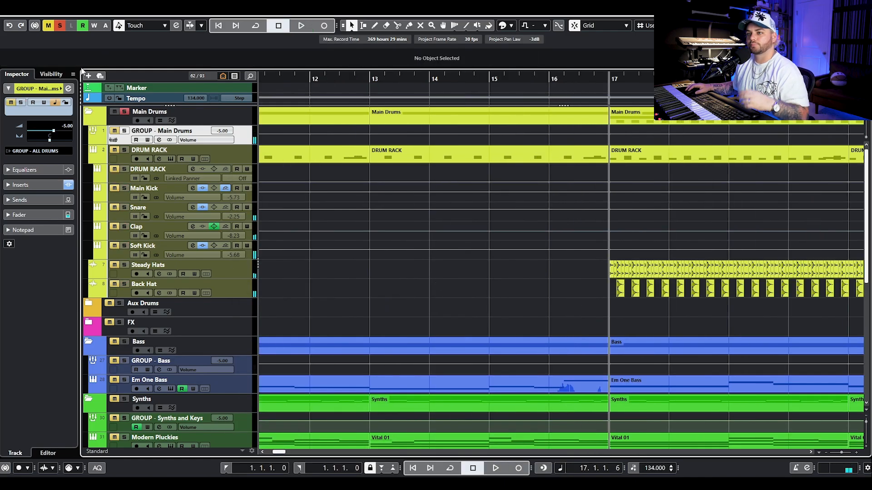
pyautogui.click(64, 25)
pyautogui.click(124, 284)
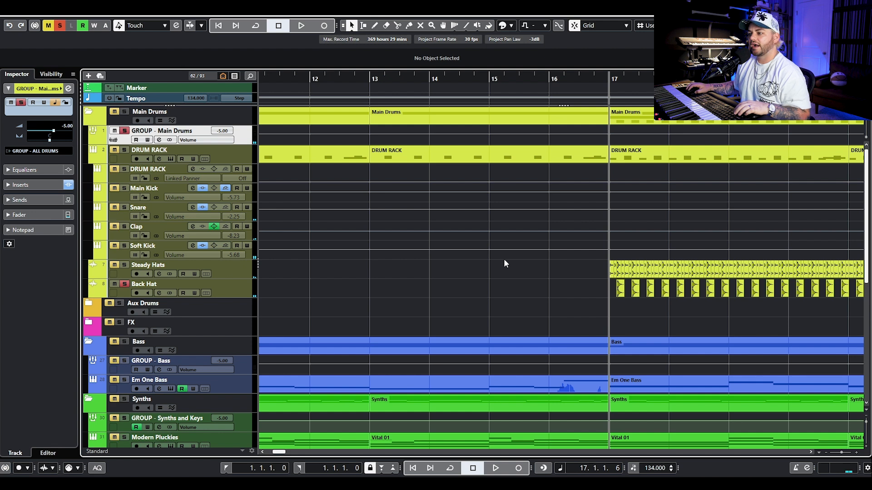
pyautogui.press('c')
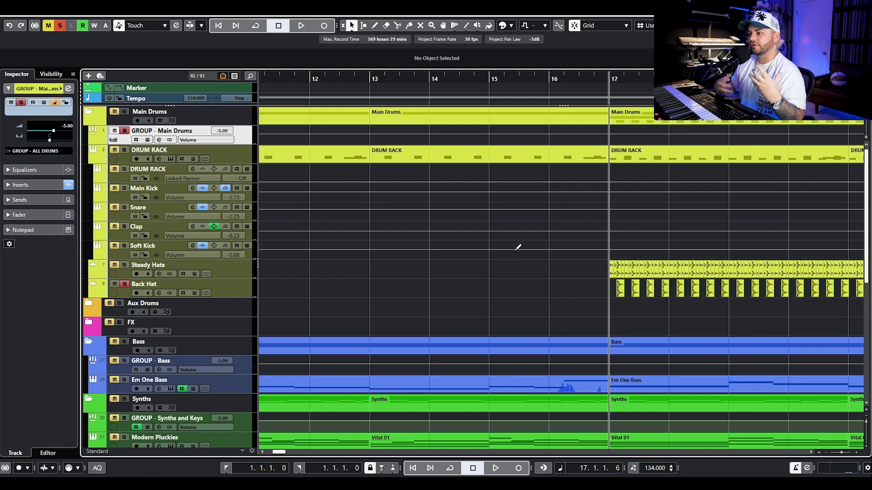
# Add DRUM RACK to the solo with Back Hat and listen to both from bar 17.
pyautogui.scroll(3, 541, 243)
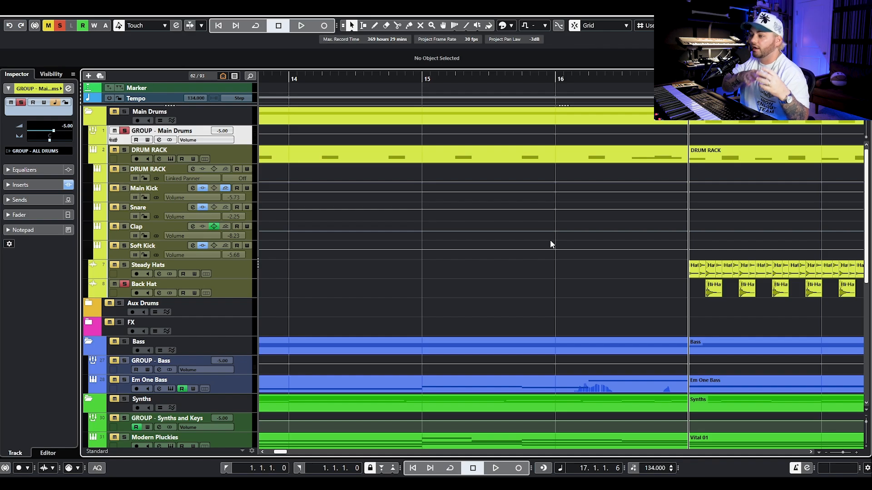
pyautogui.scroll(-2, 570, 259)
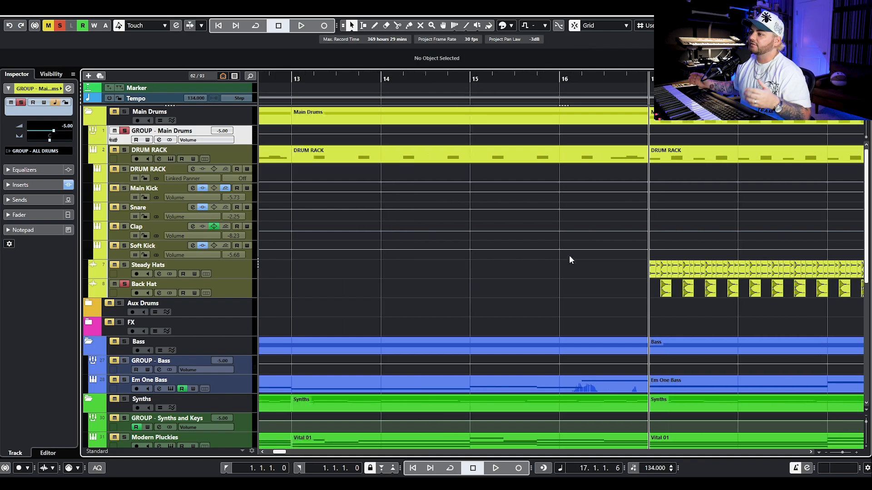
pyautogui.click(125, 150)
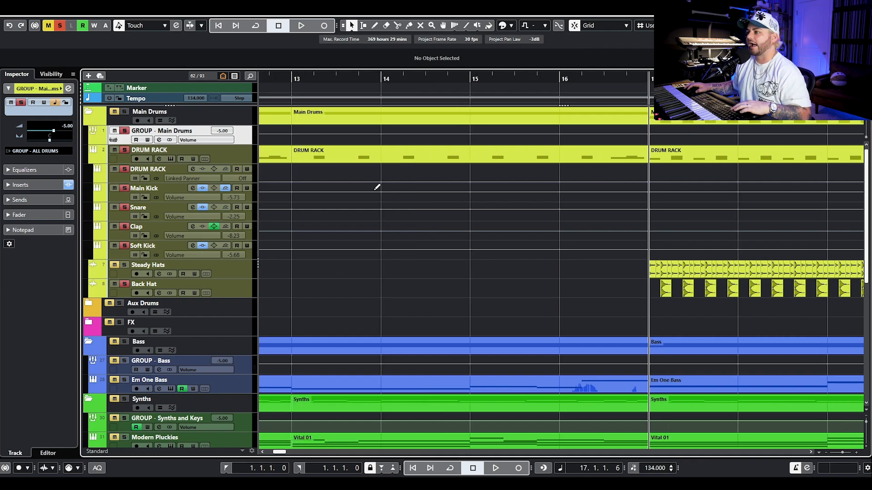
pyautogui.press('space')
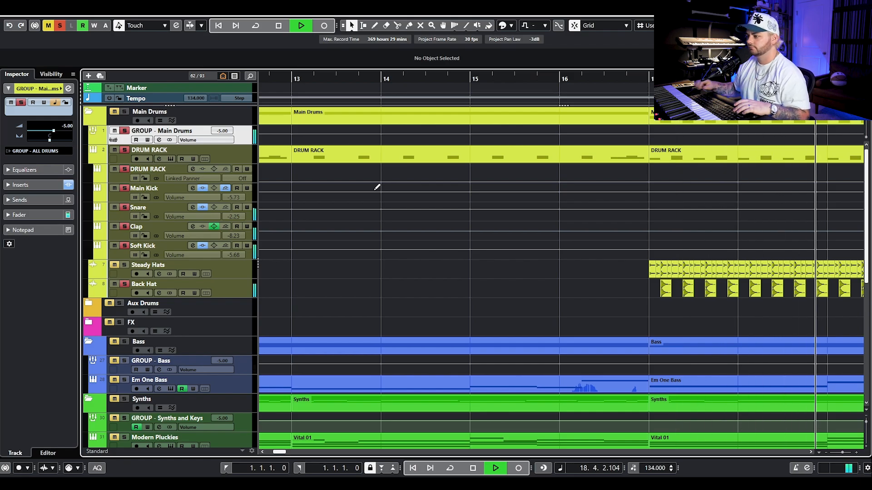
pyautogui.press('space')
# Add Steady Hats to the soloed drums, then clear the solos and isolate Steady Hats alone.
pyautogui.click(125, 275)
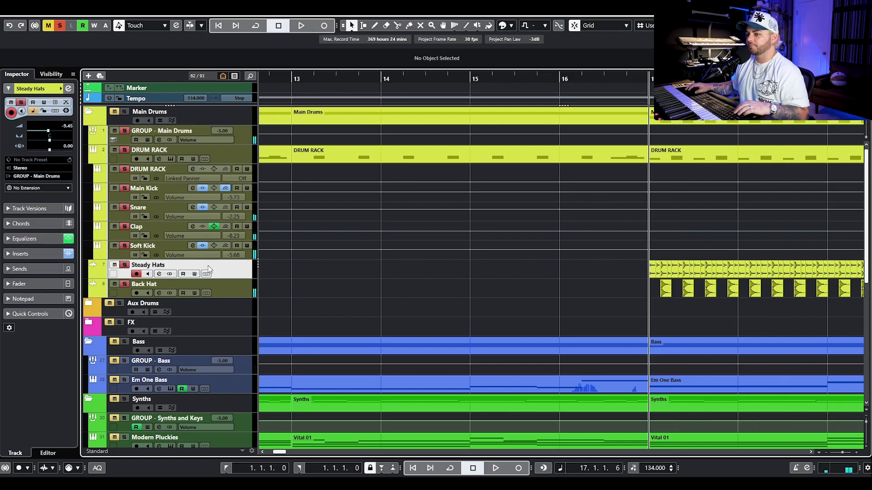
pyautogui.press('g')
pyautogui.press('g')
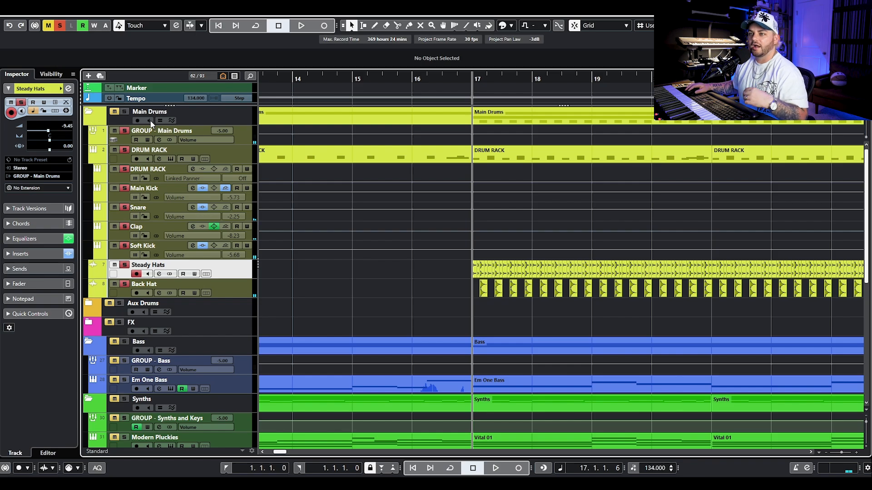
pyautogui.click(125, 131)
pyautogui.click(124, 265)
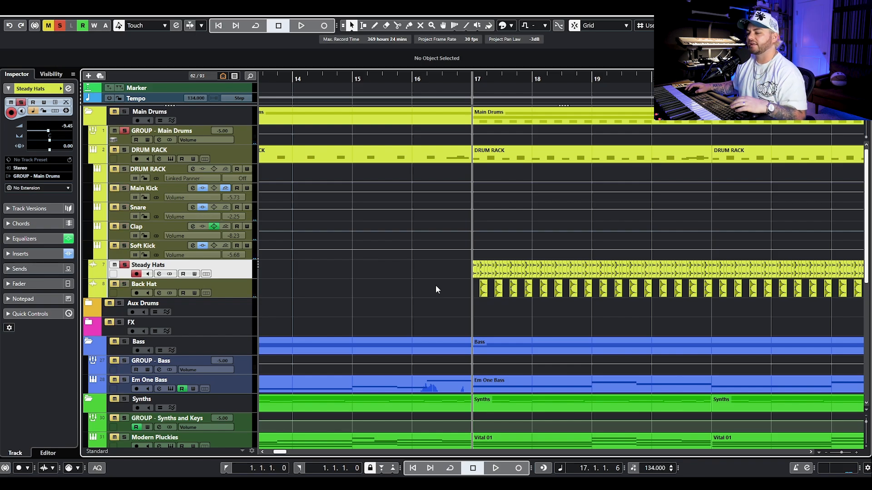
# Examine the spacing of the Hat 13 events on Steady Hats at bar 17 and select the first one.
pyautogui.press('h')
pyautogui.press('h')
pyautogui.press('h')
pyautogui.press('h')
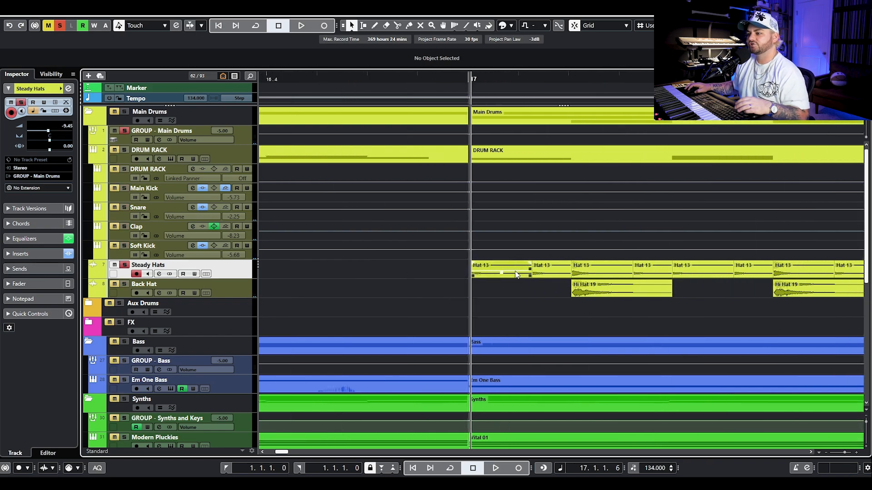
pyautogui.click(549, 273)
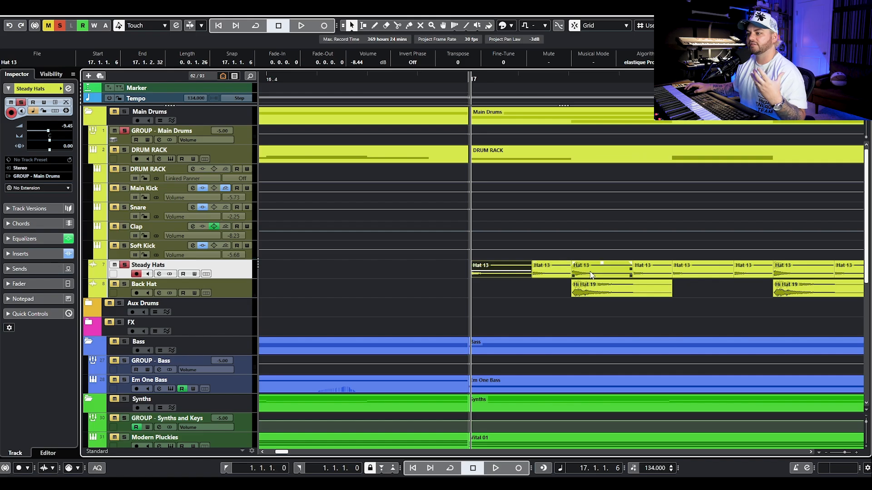
pyautogui.click(474, 275)
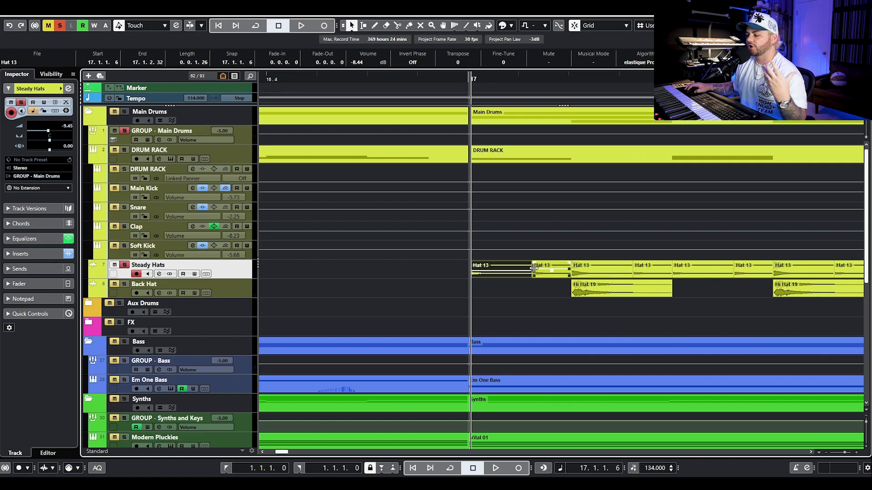
# Listen to the soloed Steady Hats pattern from bar 17 and stop playback.
pyautogui.press('g')
pyautogui.press('space')
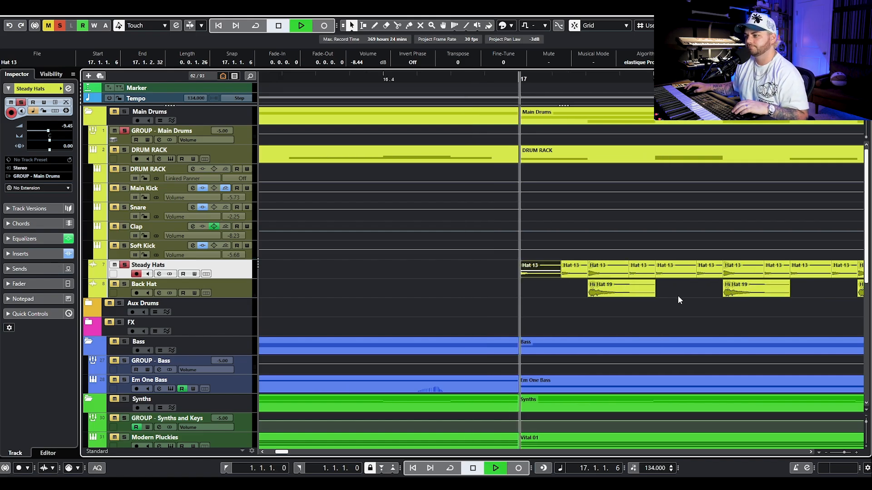
pyautogui.press('g')
pyautogui.press('g')
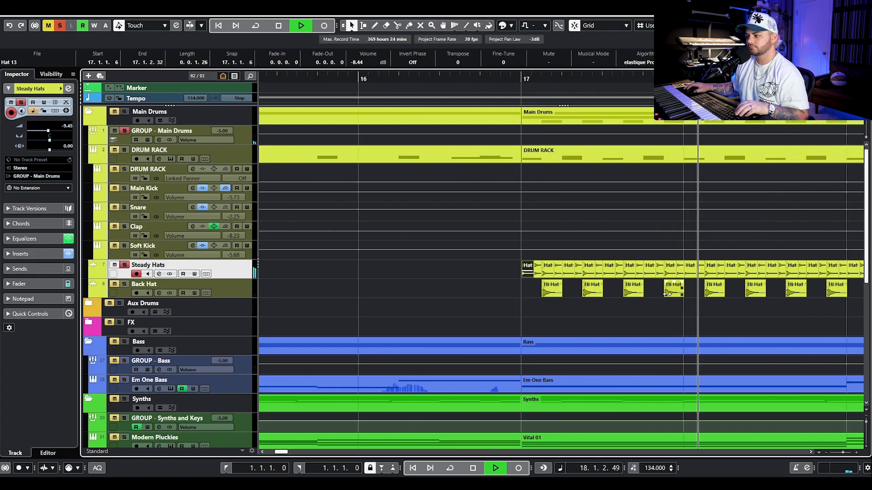
pyautogui.hscroll(1, 673, 290)
pyautogui.press('g')
pyautogui.hscroll(3, 672, 291)
pyautogui.press('space')
pyautogui.press('g')
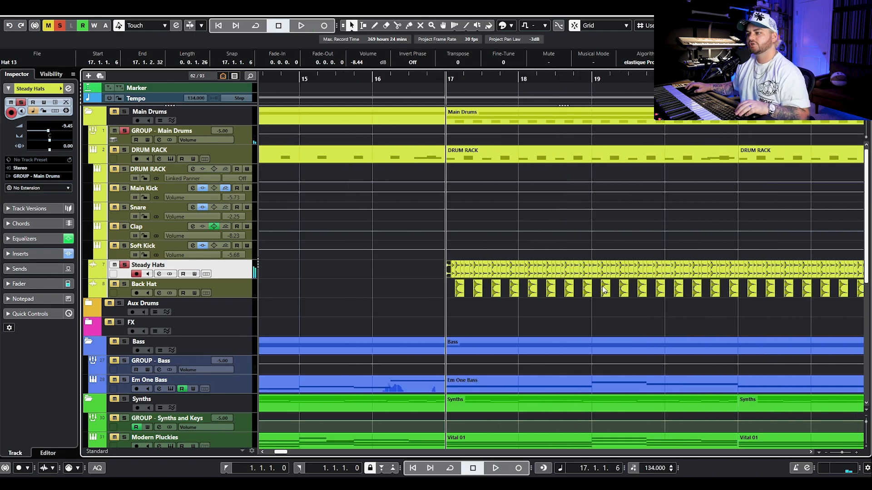
# Clear all track mutes and solos and place the playback cursor at bar 9.
pyautogui.click(48, 26)
pyautogui.click(59, 25)
pyautogui.press('g')
pyautogui.press('g')
pyautogui.scroll(-5, 511, 276)
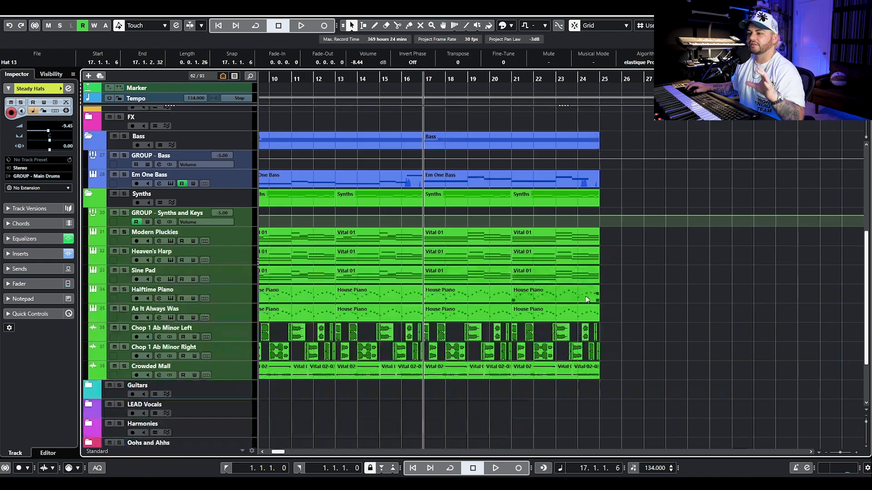
pyautogui.hscroll(-2, 418, 183)
pyautogui.click(307, 81)
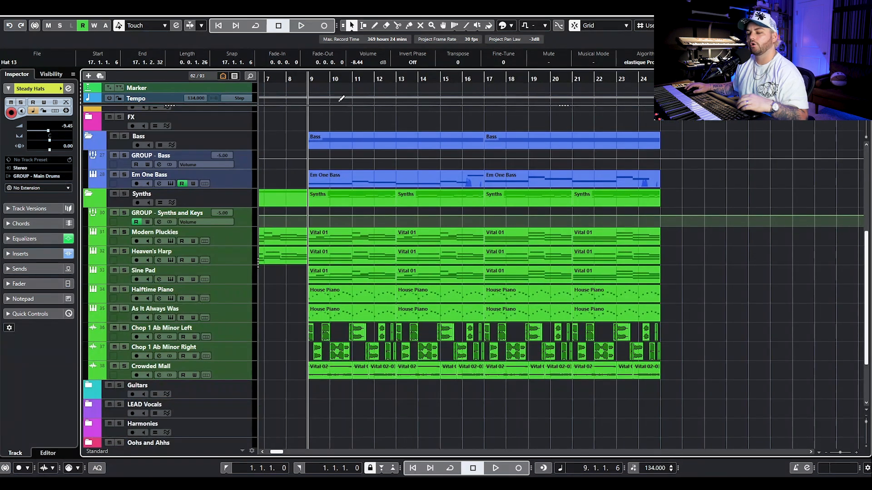
# Play the full arrangement from bar 9 while looking over the drum, bass and synth tracks, then stop playback.
pyautogui.scroll(5, 447, 255)
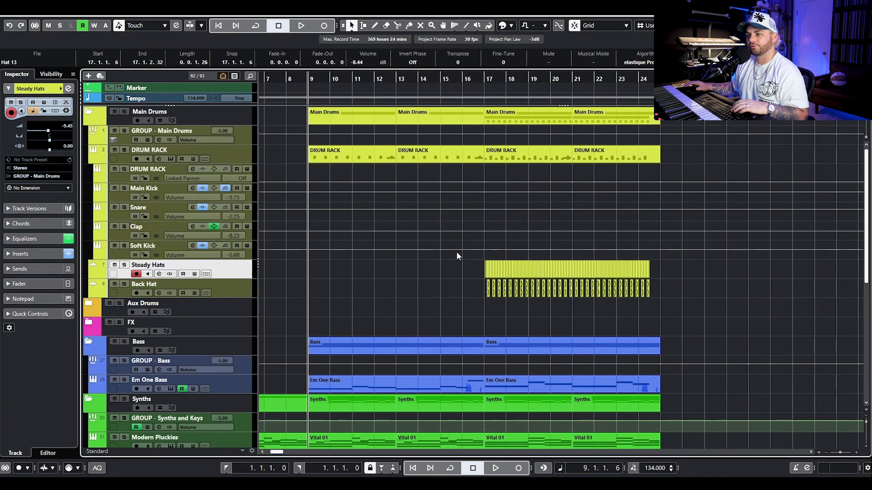
pyautogui.press('space')
pyautogui.scroll(-3, 447, 255)
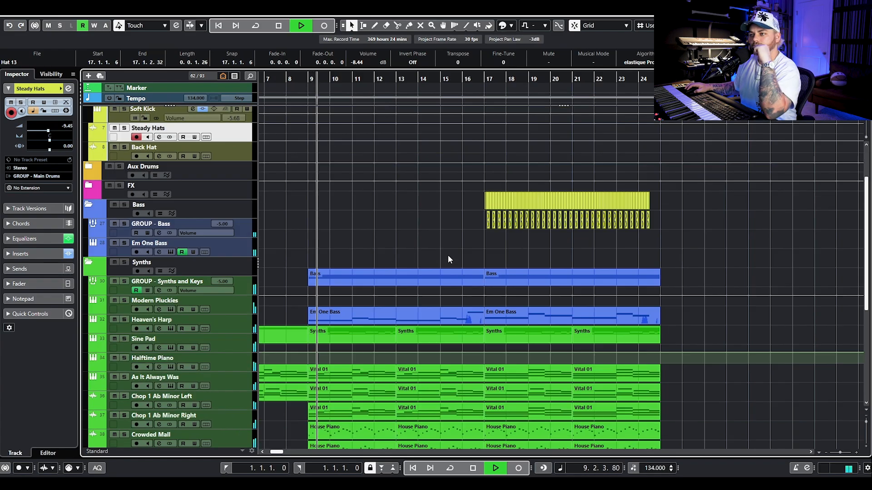
pyautogui.scroll(-2, 434, 156)
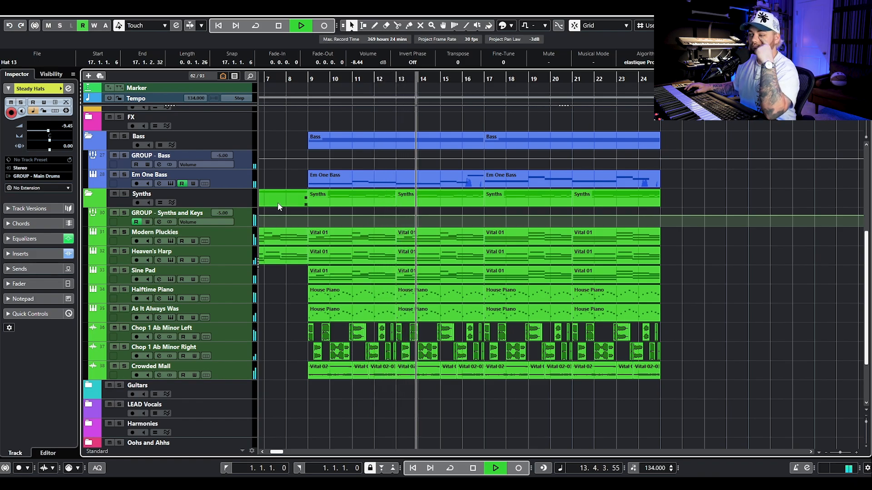
pyautogui.scroll(3, 712, 289)
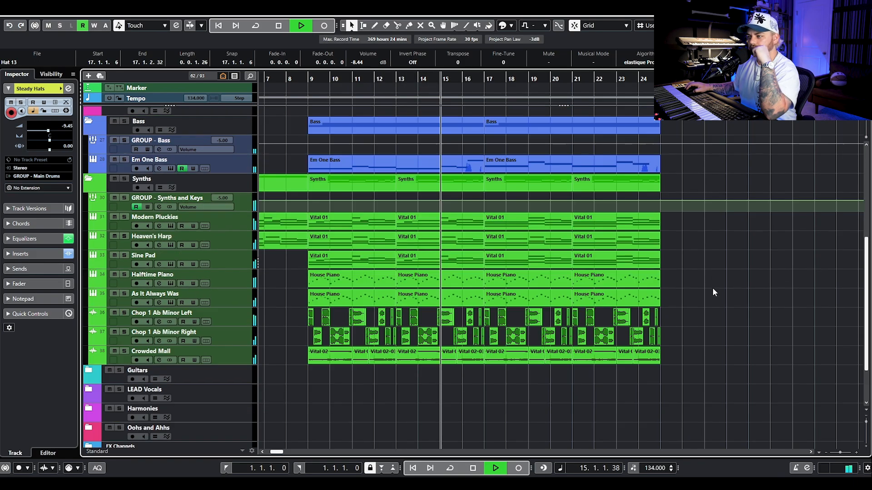
pyautogui.scroll(4, 707, 287)
pyautogui.scroll(3, 702, 286)
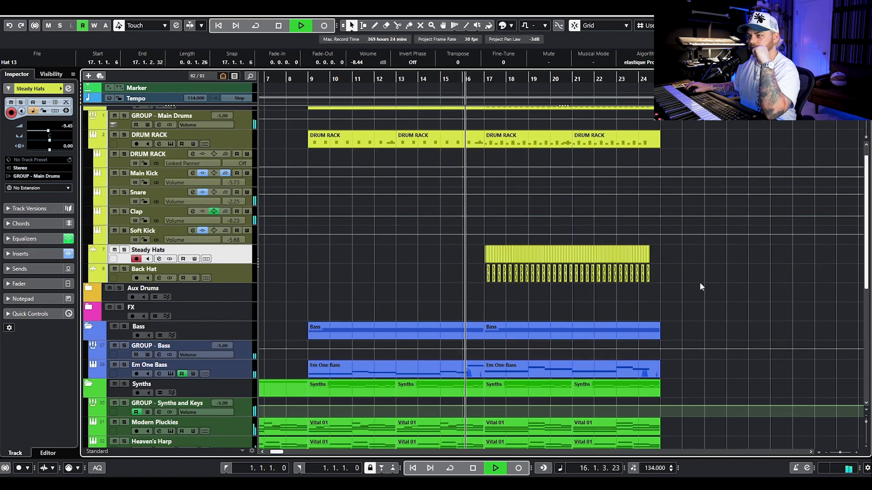
pyautogui.scroll(-3, 700, 281)
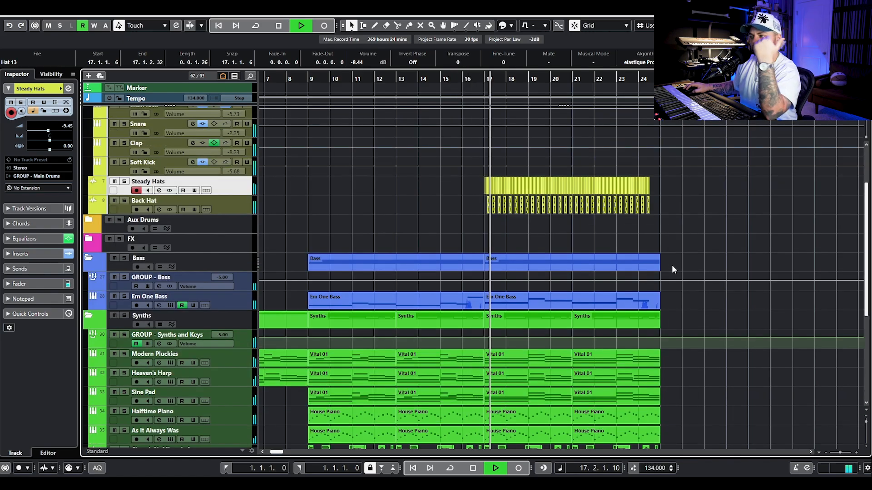
pyautogui.click(682, 241)
pyautogui.scroll(-3, 681, 232)
pyautogui.scroll(-3, 680, 231)
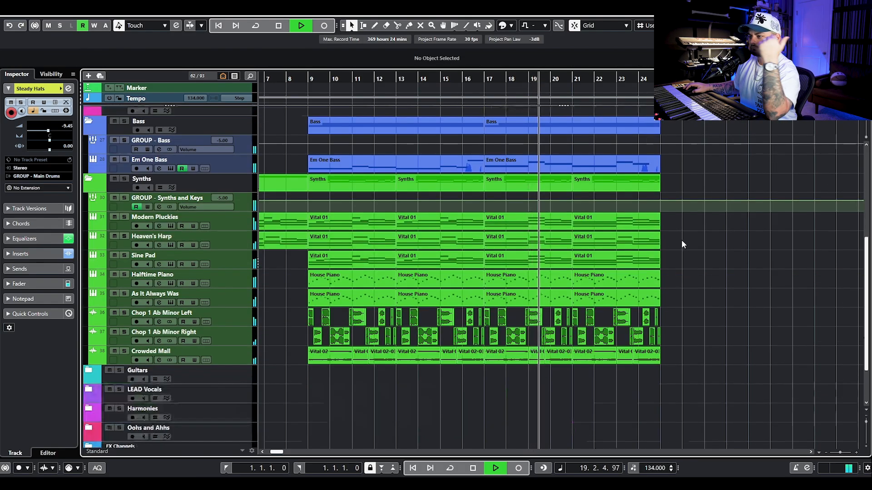
pyautogui.press('space')
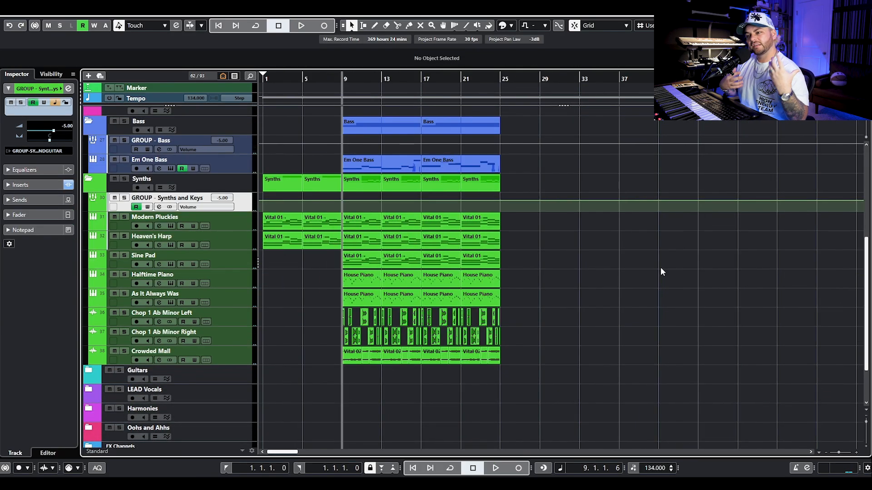
# Examine the drum tracks in the section from bar 25 and select the first Shaker and Tambourine events.
pyautogui.scroll(10, 661, 267)
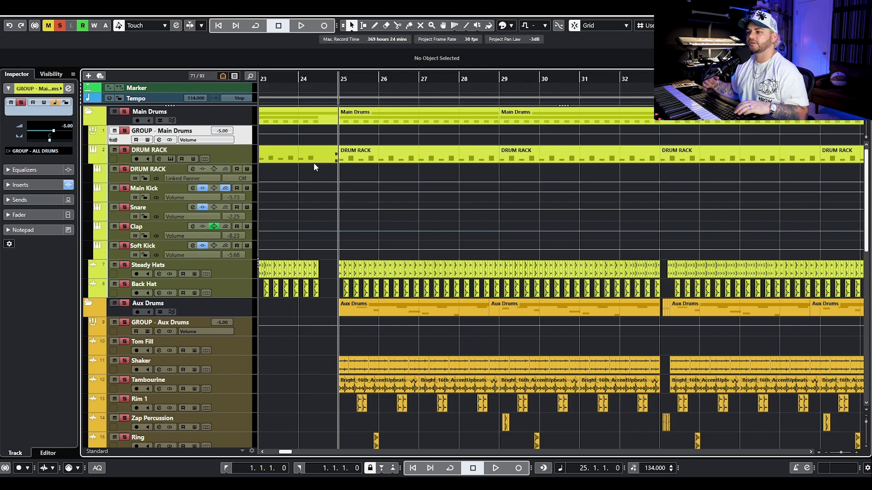
pyautogui.press('g')
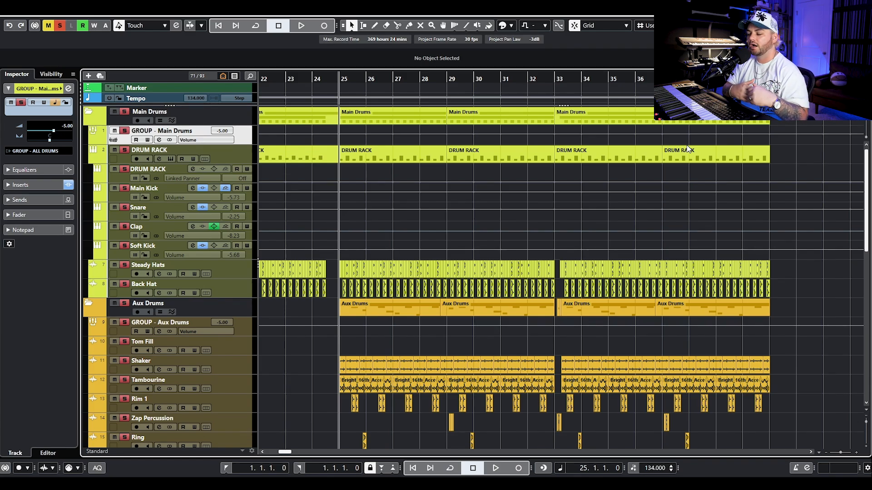
pyautogui.scroll(-3, 643, 198)
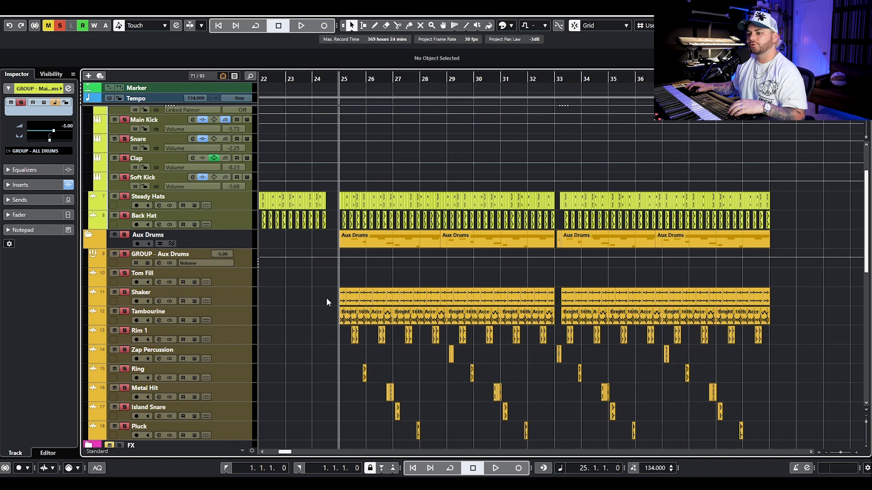
pyautogui.scroll(4, 329, 306)
pyautogui.moveTo(332, 301); pyautogui.dragTo(375, 312)
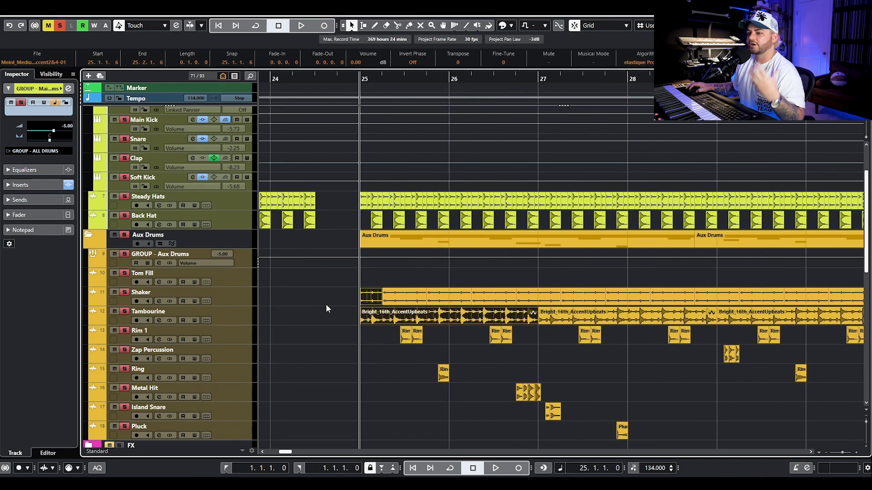
# Clear all track solos and solo only the Aux Drums folder.
pyautogui.click(62, 28)
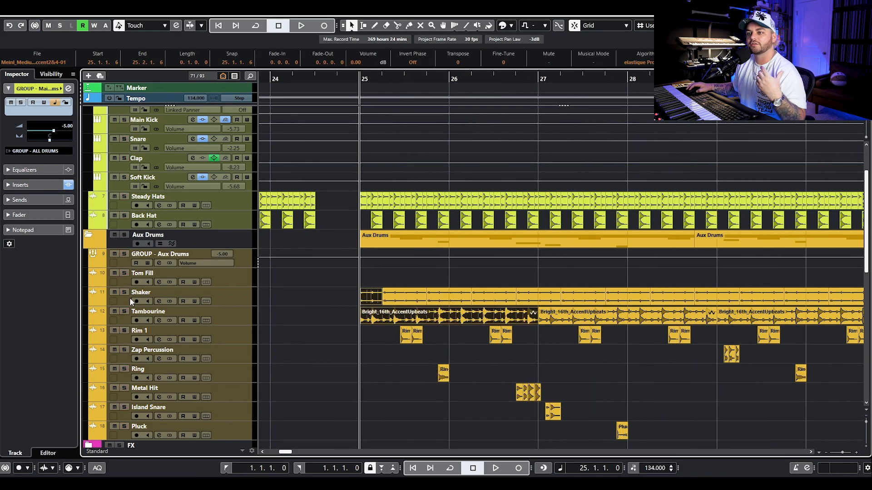
pyautogui.click(124, 235)
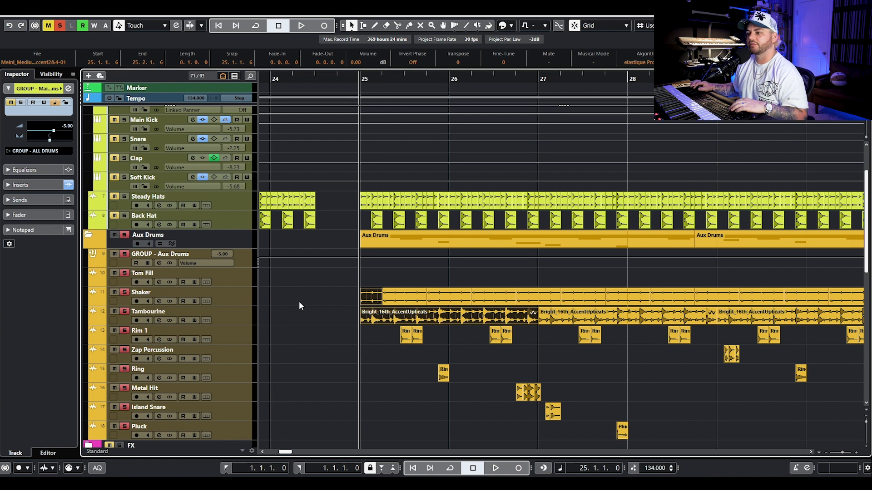
pyautogui.scroll(-4, 281, 292)
pyautogui.scroll(2, 331, 227)
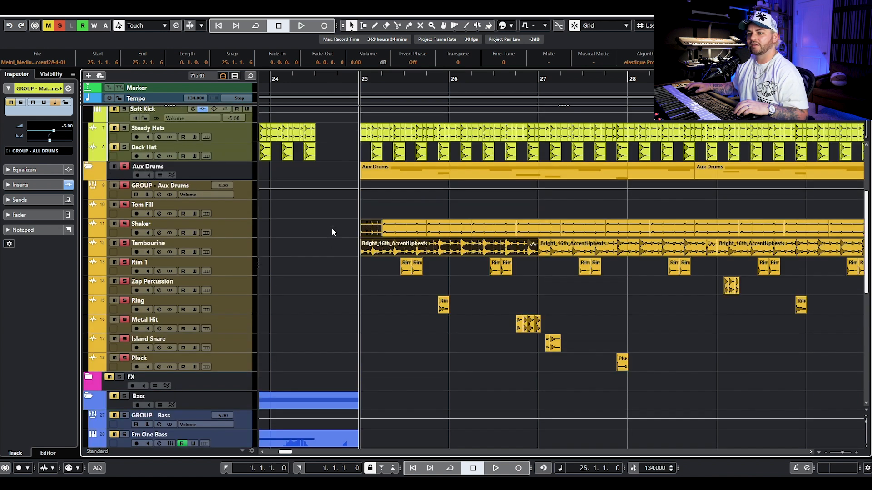
# Select the auxiliary drum tracks one after another, from Rim 1 down to Pluck, to point out each part.
pyautogui.click(238, 263)
pyautogui.click(234, 284)
pyautogui.click(232, 303)
pyautogui.click(231, 326)
pyautogui.click(226, 346)
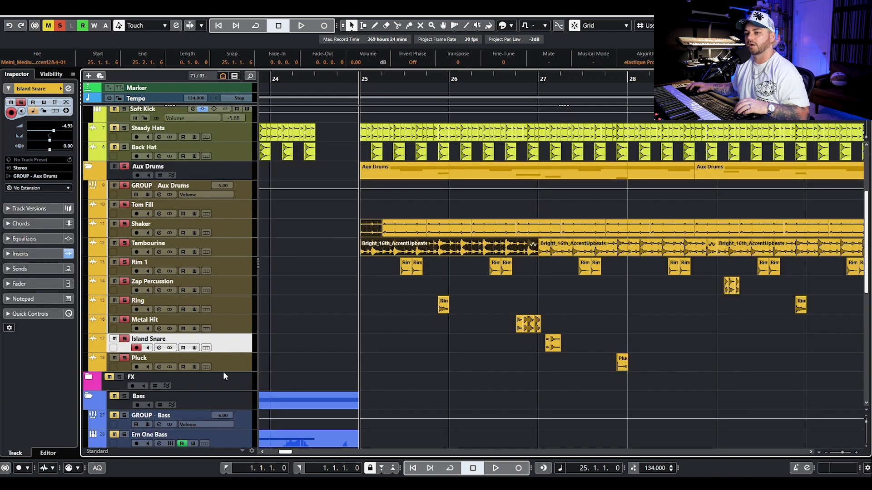
pyautogui.click(223, 371)
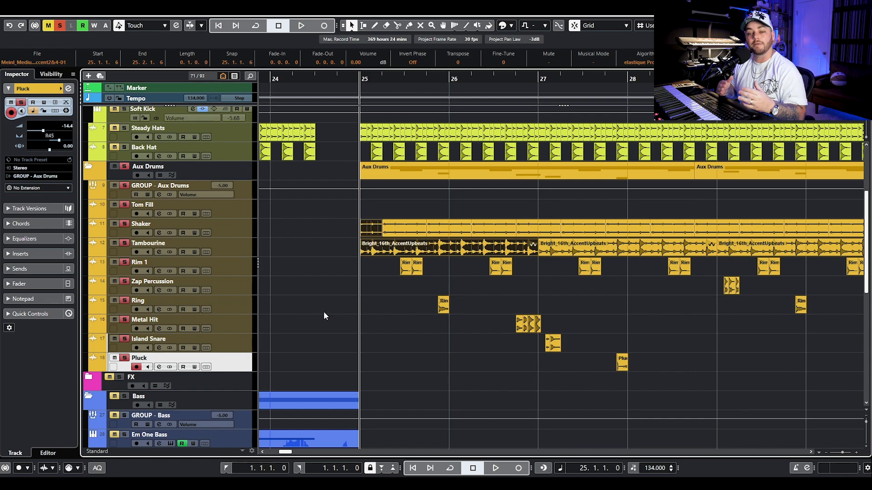
# Listen to the soloed Aux Drums from bar 25 while following their events, then stop playback.
pyautogui.press('space')
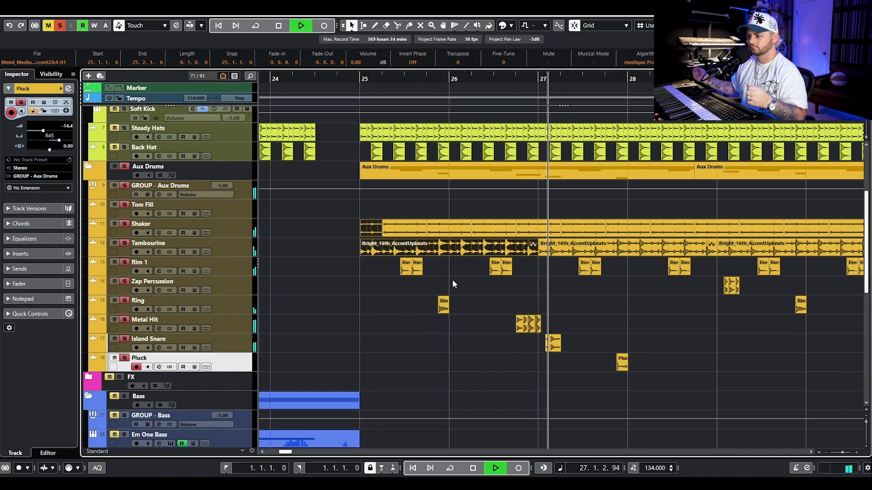
pyautogui.hscroll(2, 515, 280)
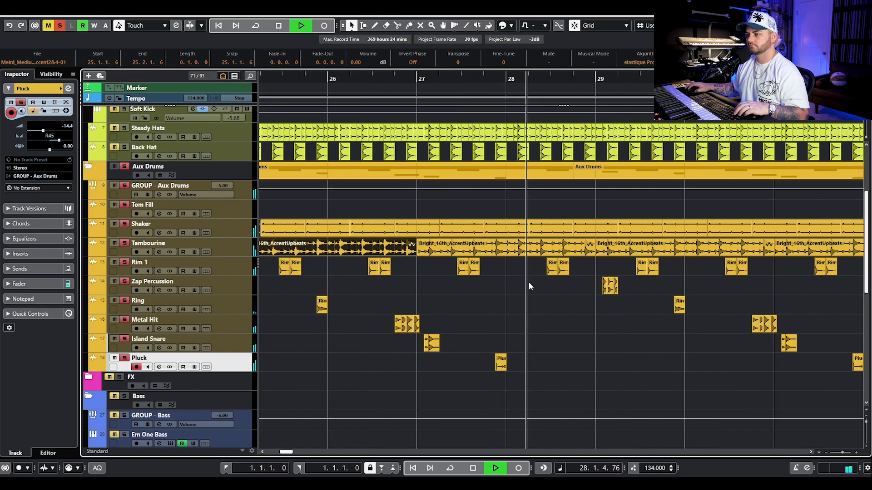
pyautogui.scroll(-2, 586, 286)
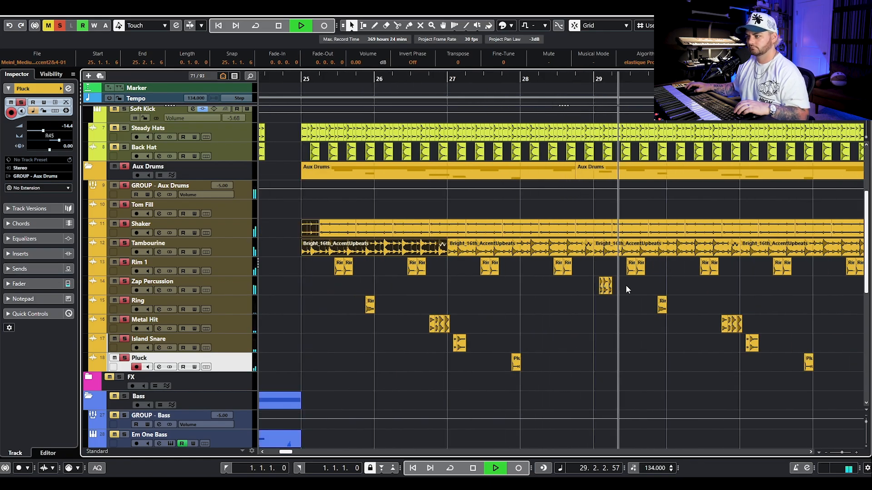
pyautogui.press('space')
pyautogui.scroll(-2, 529, 301)
pyautogui.scroll(5, 529, 301)
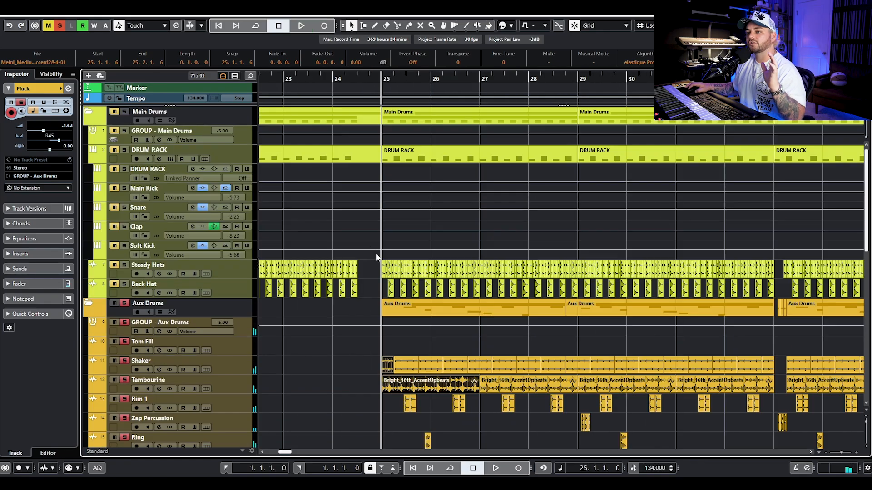
# Solo the Main Drums folder as well and listen to both drum groups from bar 23 through the Tom Fill, then stop playback.
pyautogui.click(124, 112)
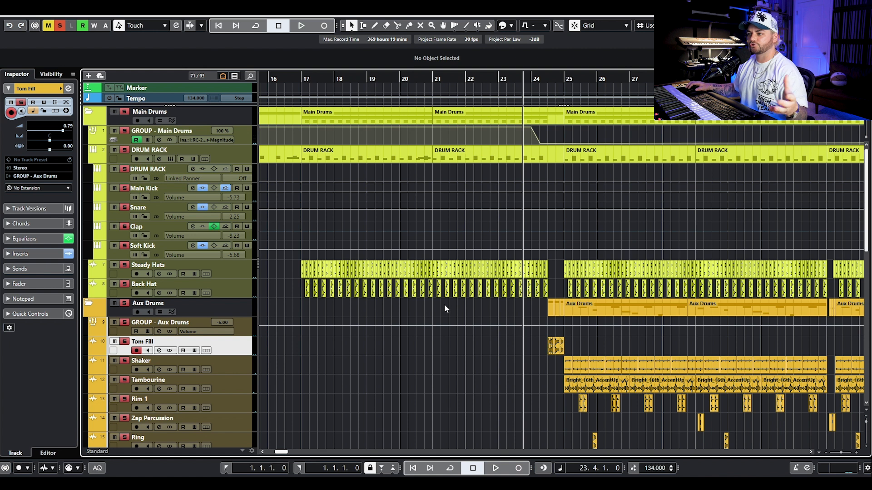
pyautogui.scroll(-2, 436, 303)
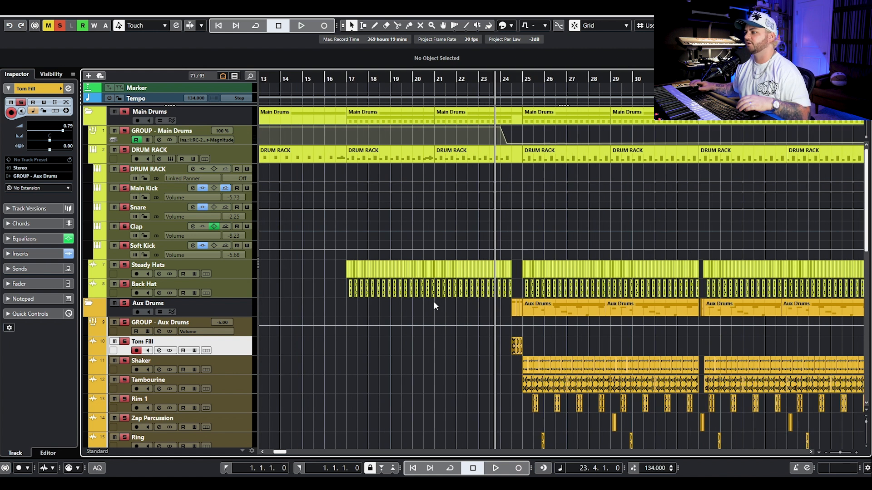
pyautogui.hscroll(3, 434, 301)
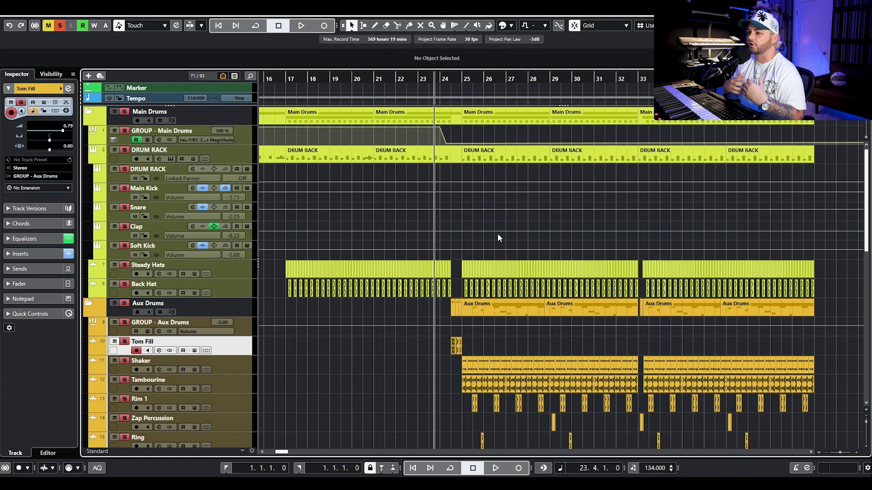
pyautogui.press('space')
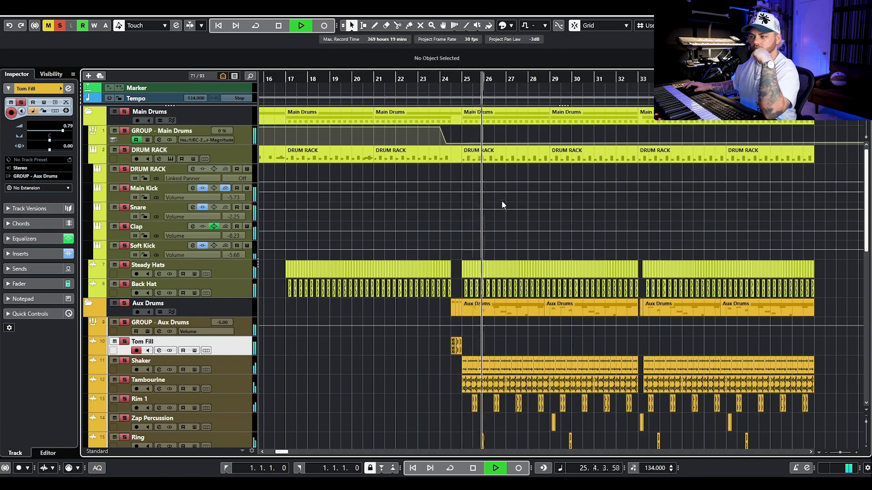
pyautogui.scroll(-5, 500, 201)
pyautogui.scroll(2, 500, 200)
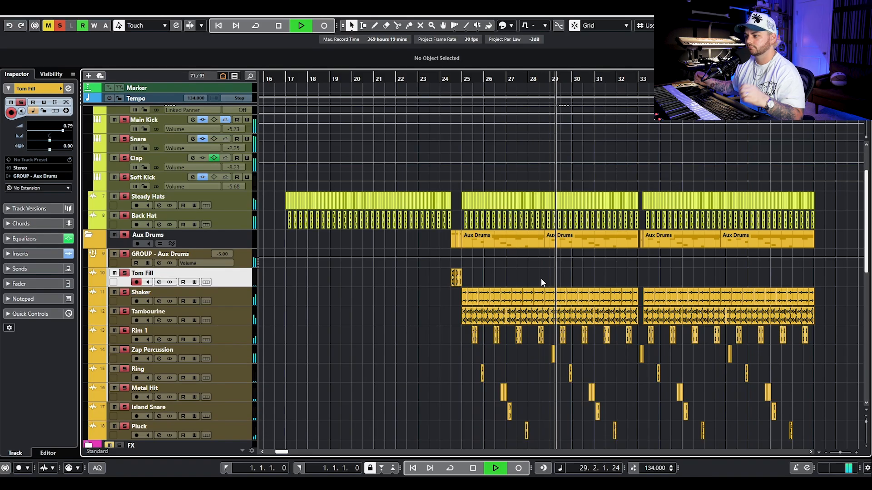
pyautogui.press('space')
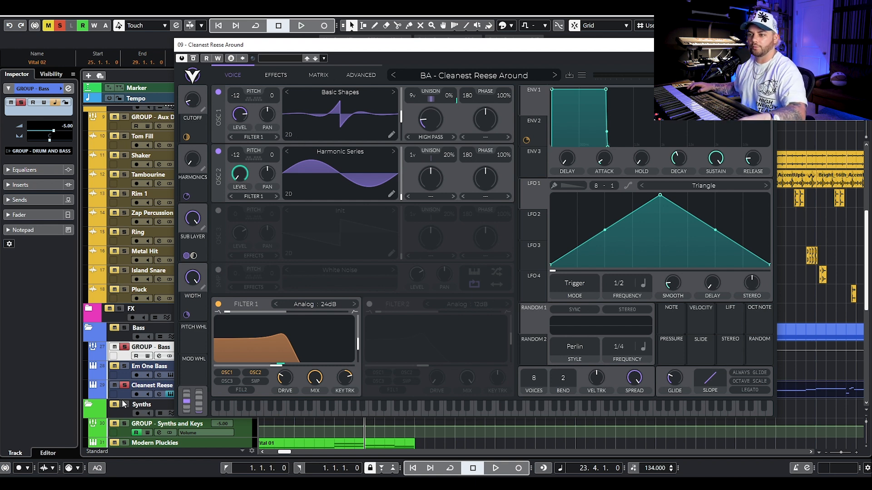
# Examine the notes of the Cleanest Reese Around part Vital 02 and place the playback cursor at bar 25.
pyautogui.click(126, 393)
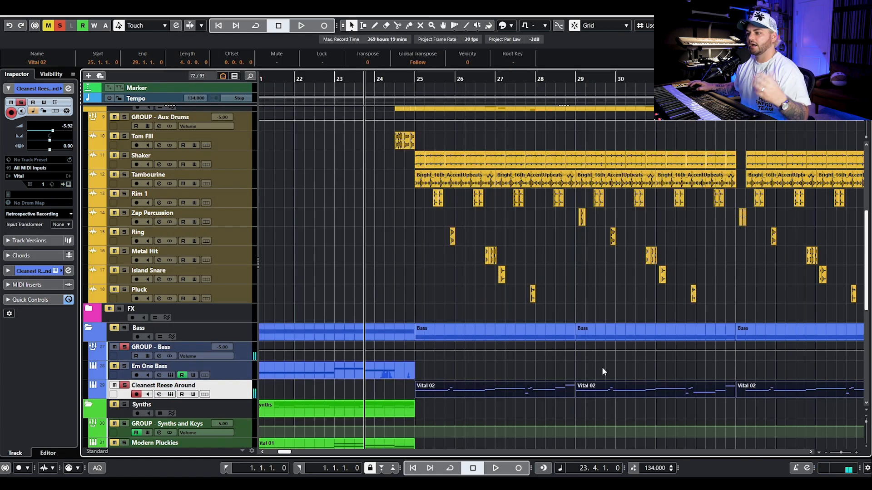
pyautogui.doubleClick(550, 383)
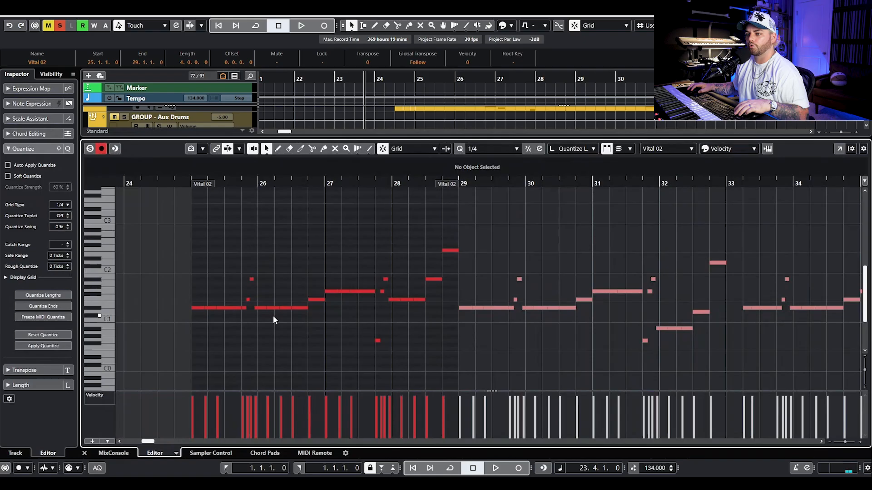
pyautogui.scroll(2, 210, 308)
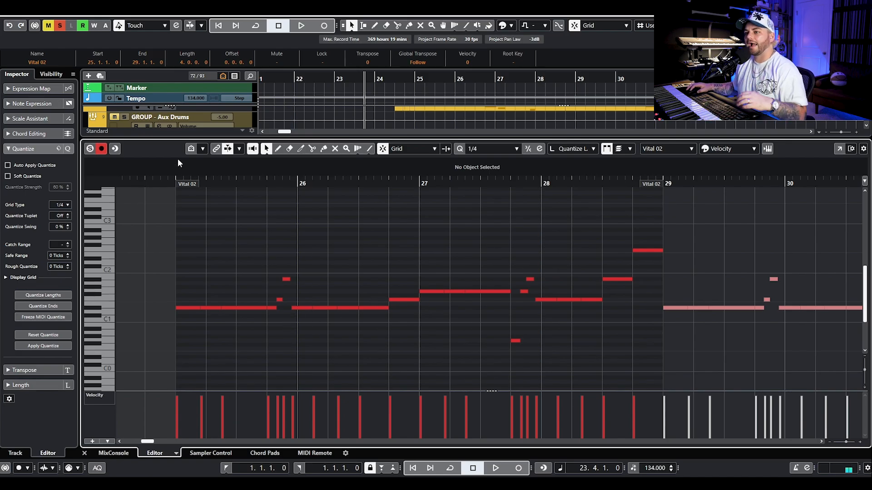
pyautogui.click(173, 178)
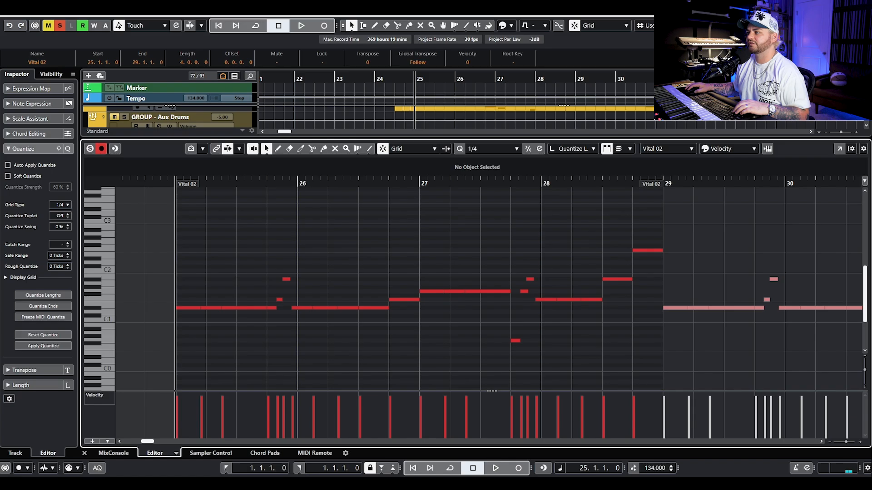
# Close the note editor and solo the Aux Drums, Main Drums and Bass folders together.
pyautogui.press('Return')
pyautogui.scroll(4, 189, 178)
pyautogui.click(125, 235)
pyautogui.scroll(2, 159, 214)
pyautogui.click(124, 112)
pyautogui.scroll(-5, 431, 232)
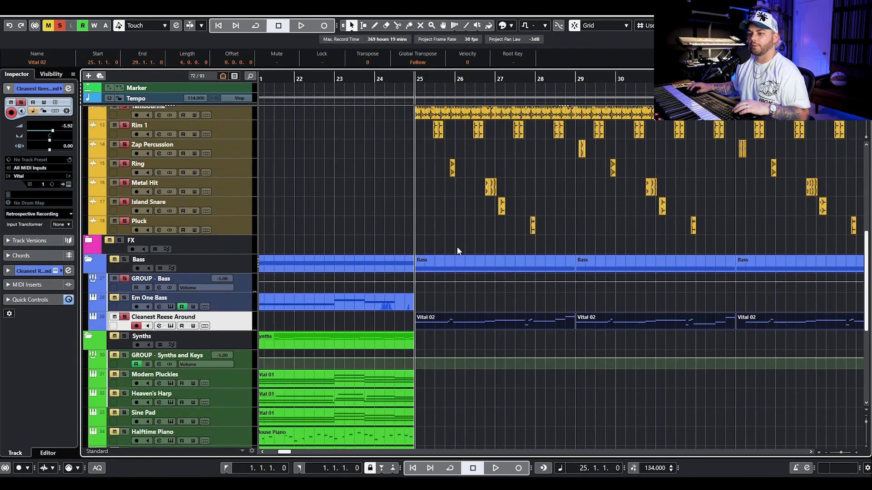
pyautogui.click(124, 259)
# Listen to the drums and bass from bar 25 while following the Vital 02 notes, then stop playback, close the editor and deselect the part.
pyautogui.press('space')
pyautogui.press('g')
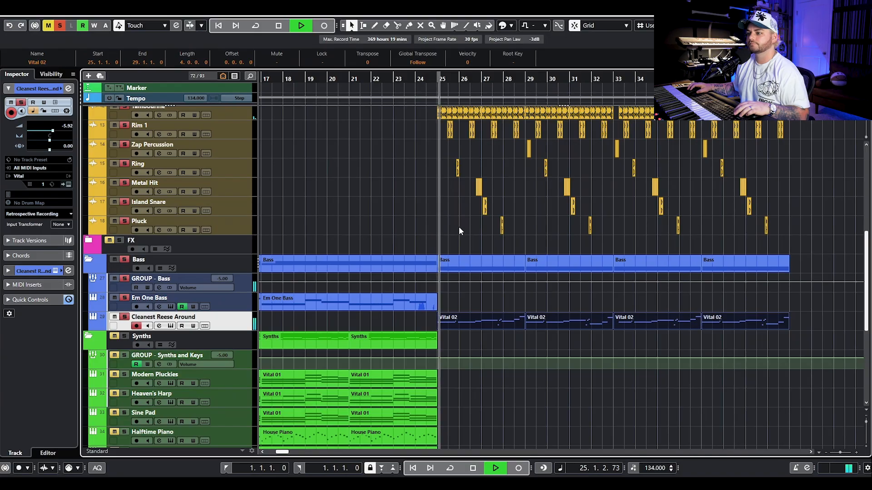
pyautogui.doubleClick(424, 321)
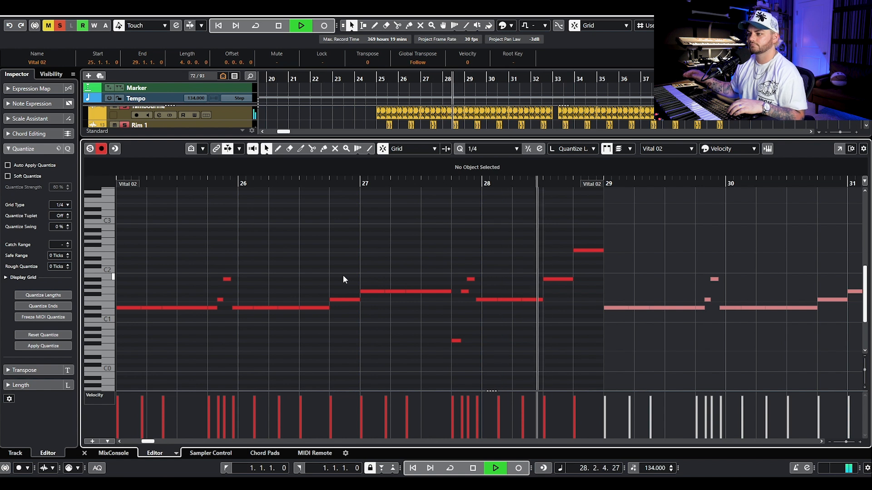
pyautogui.press('f')
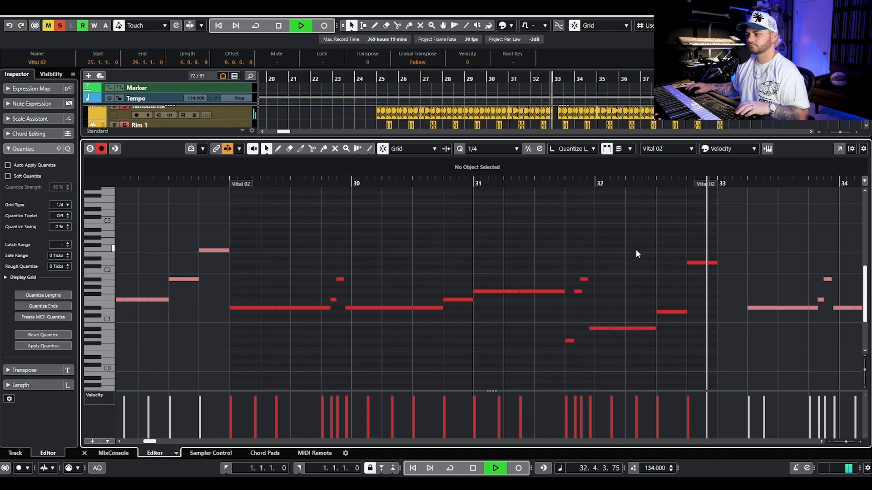
pyautogui.scroll(-2, 638, 249)
pyautogui.press('space')
pyautogui.press('Return')
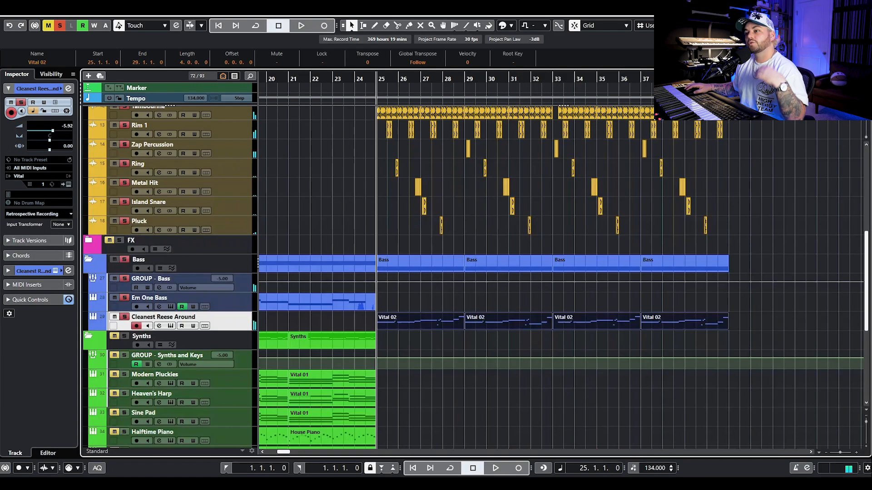
pyautogui.click(743, 211)
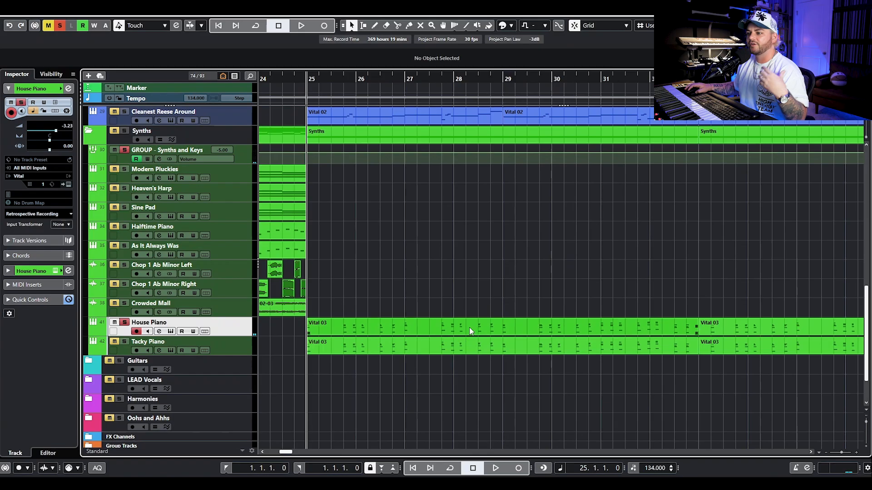
# Examine the chord notes in the first House Piano part, Vital 03, and close the note editor.
pyautogui.doubleClick(462, 323)
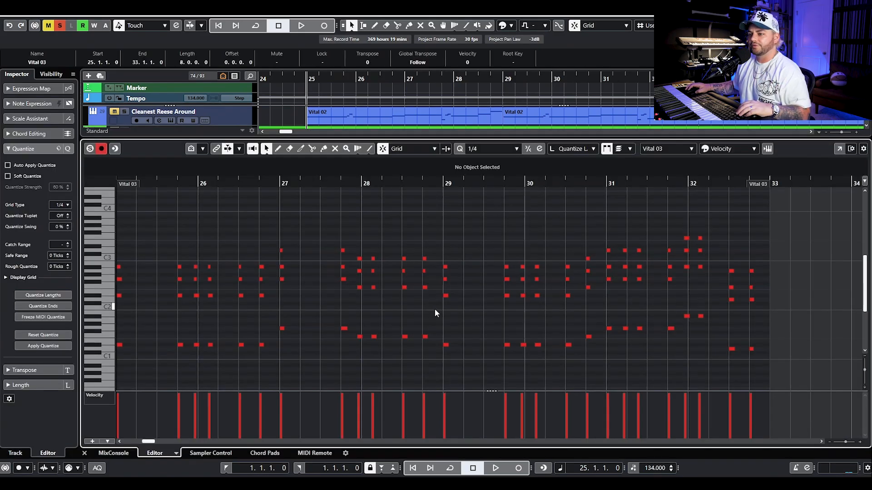
pyautogui.hscroll(-2, 435, 309)
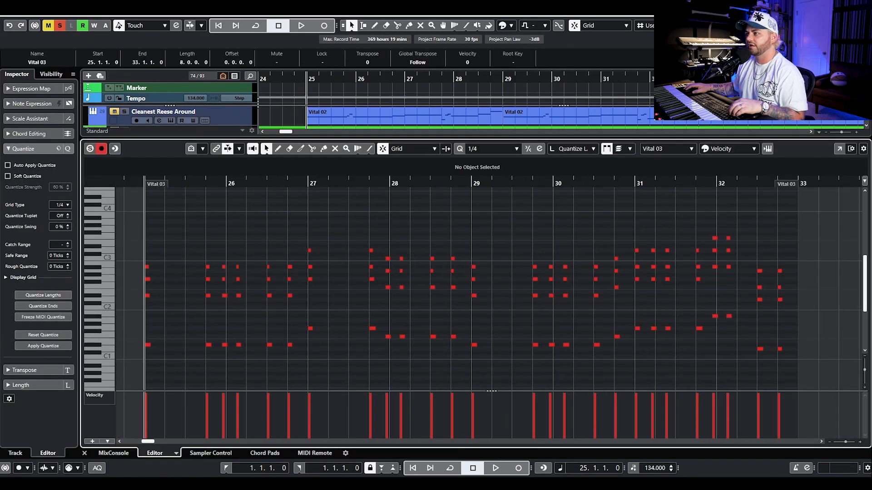
pyautogui.click(85, 453)
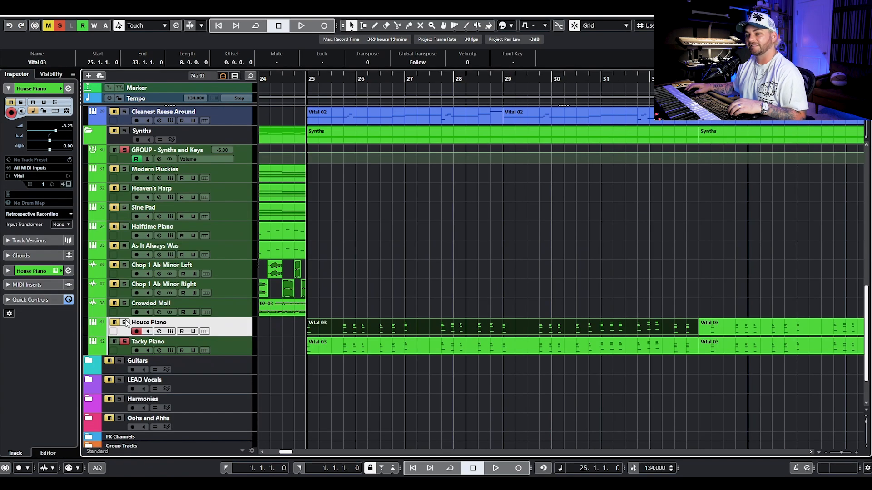
# Select the Tacky Piano track and listen to it soloed from bar 25, then stop playback.
pyautogui.click(223, 340)
pyautogui.press('space')
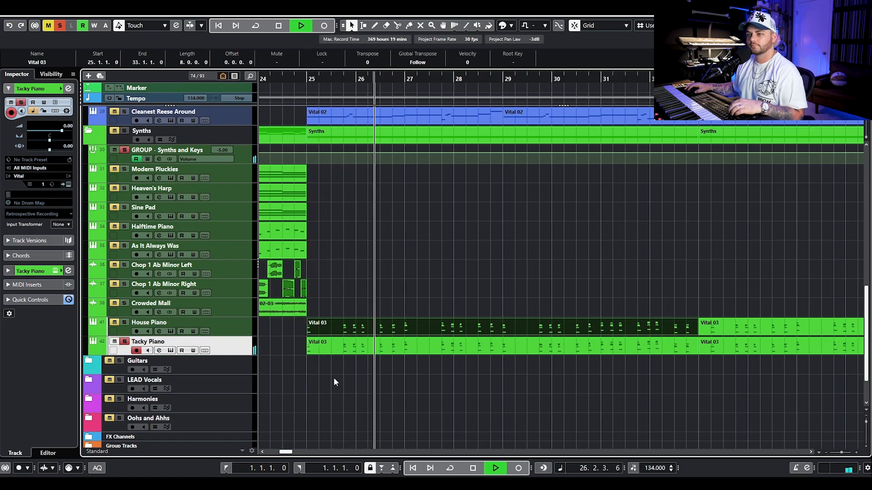
pyautogui.press('space')
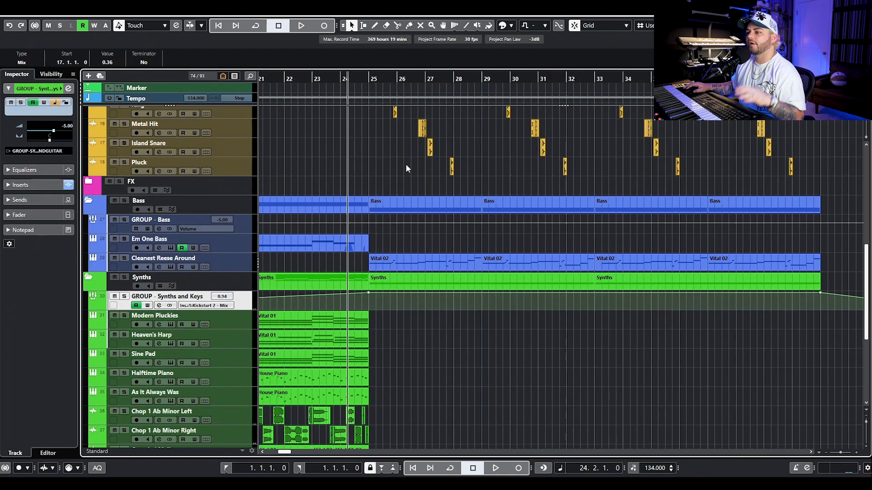
# Listen to the full mix from bar 24 while following the first House Piano part's Vital 03 notes, then stop and close the note editor.
pyautogui.scroll(-10, 492, 312)
pyautogui.scroll(7, 491, 304)
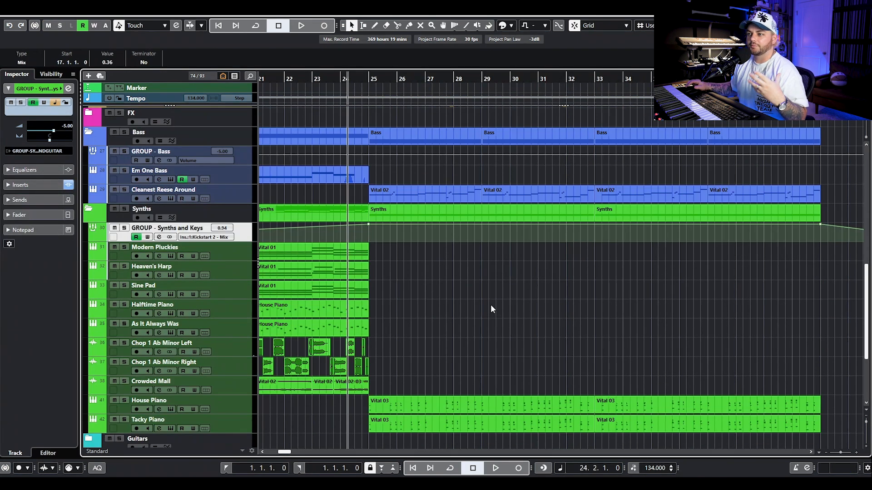
pyautogui.press('space')
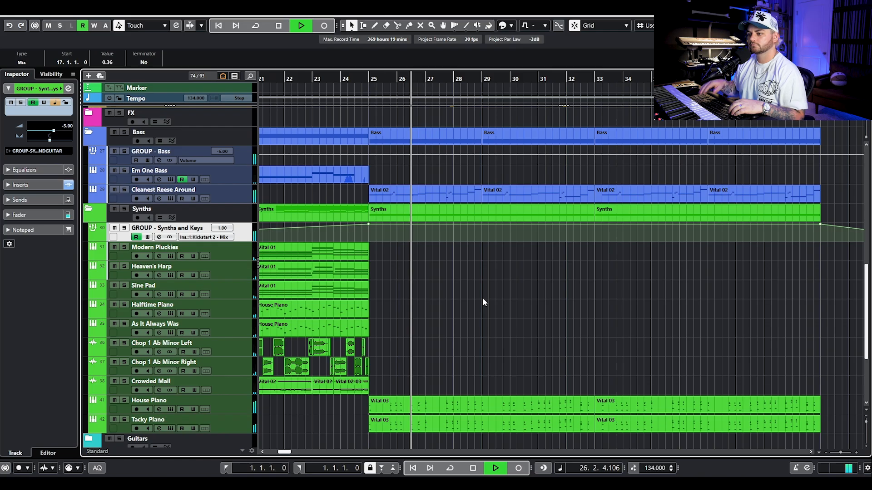
pyautogui.doubleClick(517, 400)
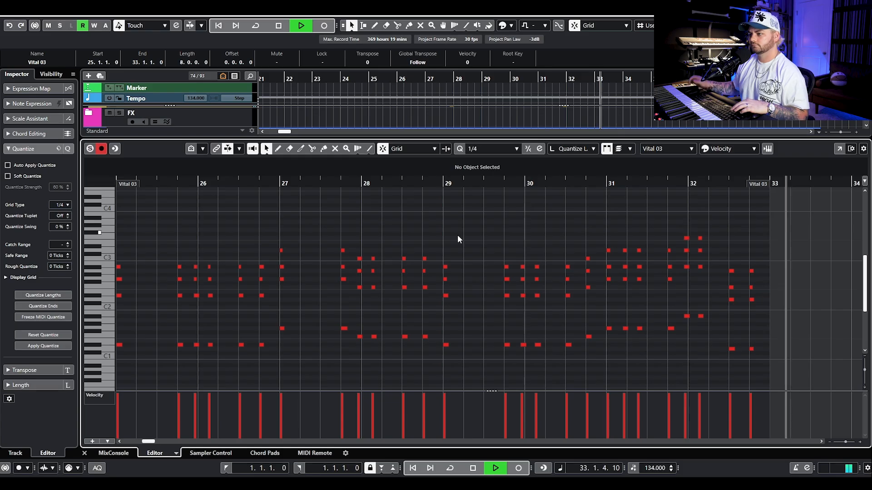
pyautogui.press('space')
pyautogui.press('Return')
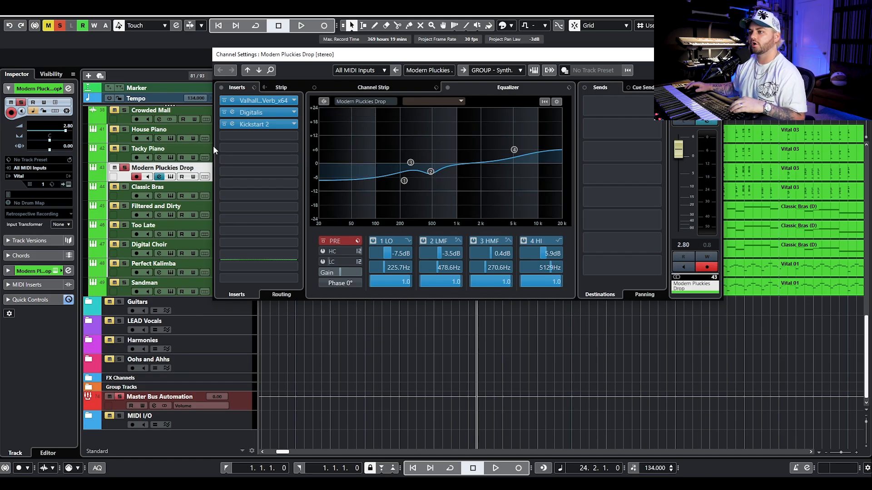
# Play the soloed Modern Pluckies Drop track and compare its sound with all inserts bypassed and re-enabled.
pyautogui.press('space')
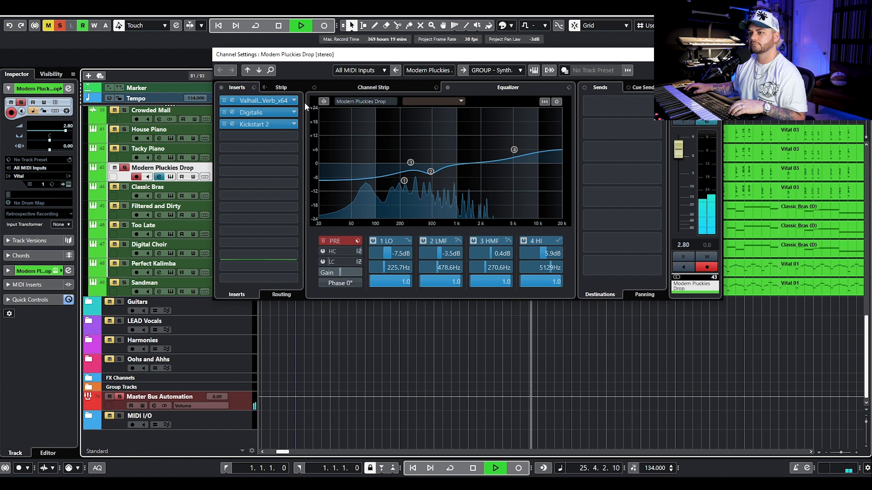
pyautogui.click(222, 87)
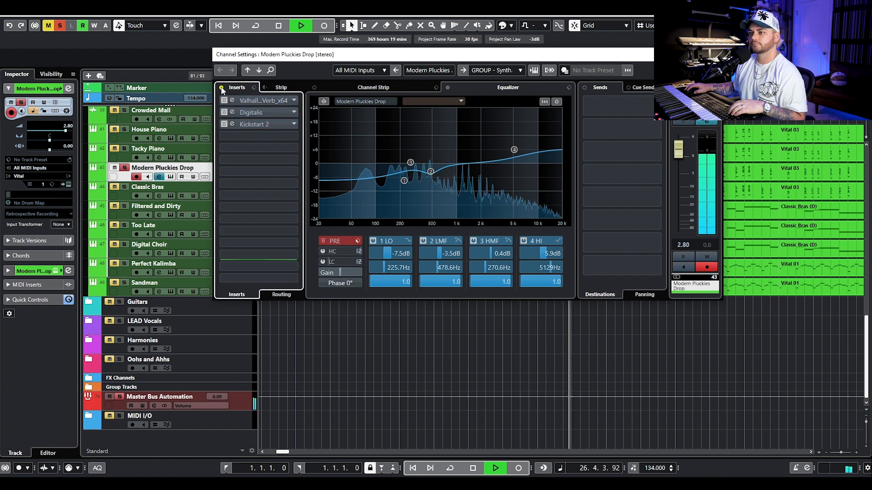
pyautogui.click(222, 88)
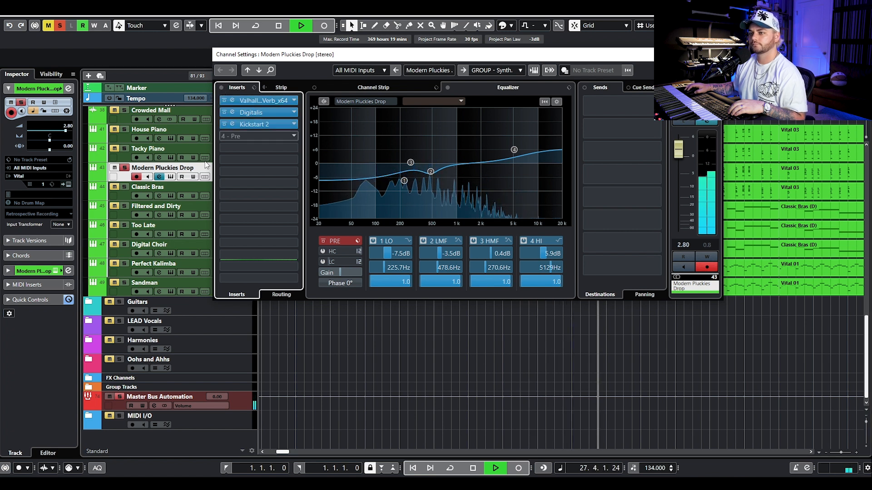
# View the Modern Pluckies Drop track's Vital patch during playback, then stop and close the instrument window.
pyautogui.click(170, 177)
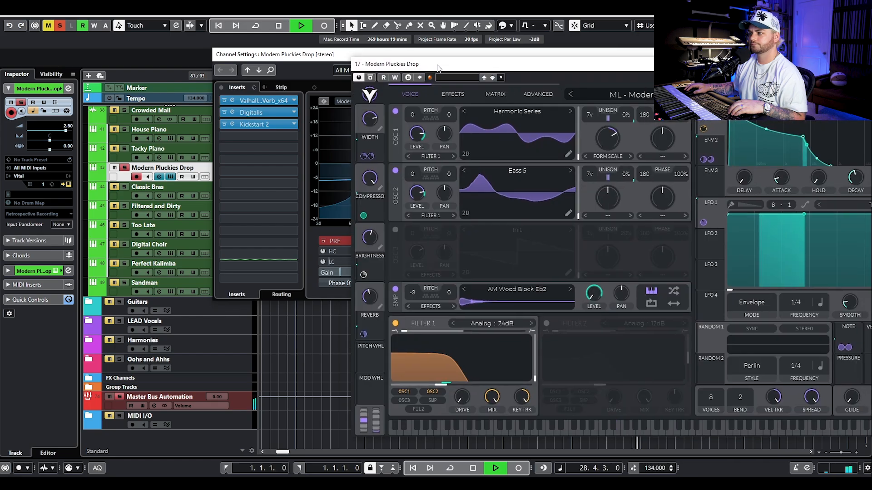
pyautogui.moveTo(438, 67); pyautogui.dragTo(162, 71)
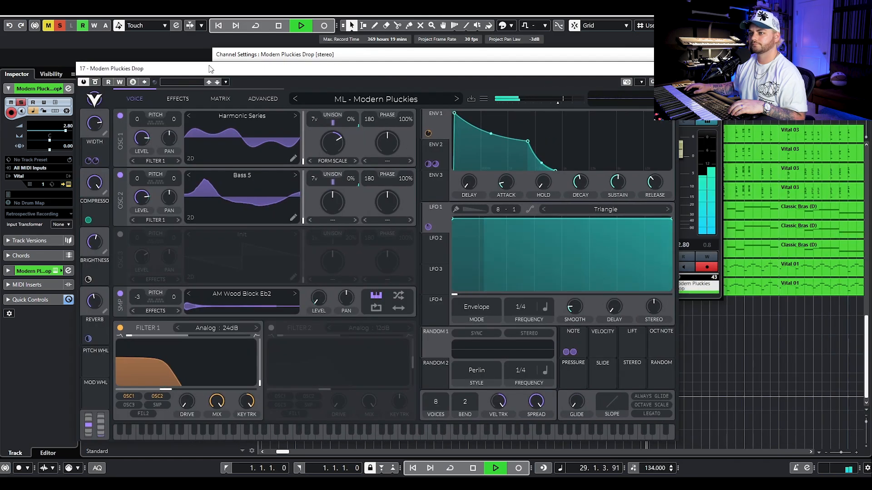
pyautogui.press('space')
pyautogui.press('Escape')
pyautogui.press('Escape')
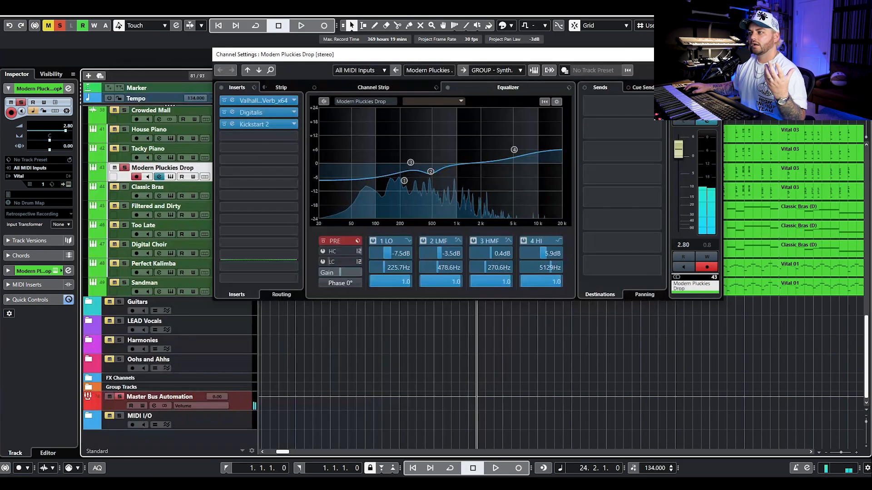
# Solo Classic Bras instead of Modern Pluckies Drop, view its Vital patch and close the instrument window.
pyautogui.click(125, 168)
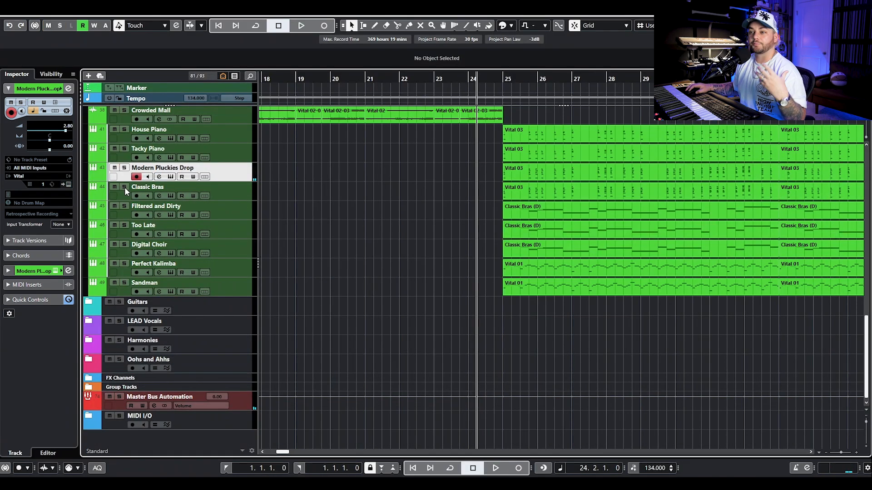
pyautogui.click(125, 188)
pyautogui.click(242, 196)
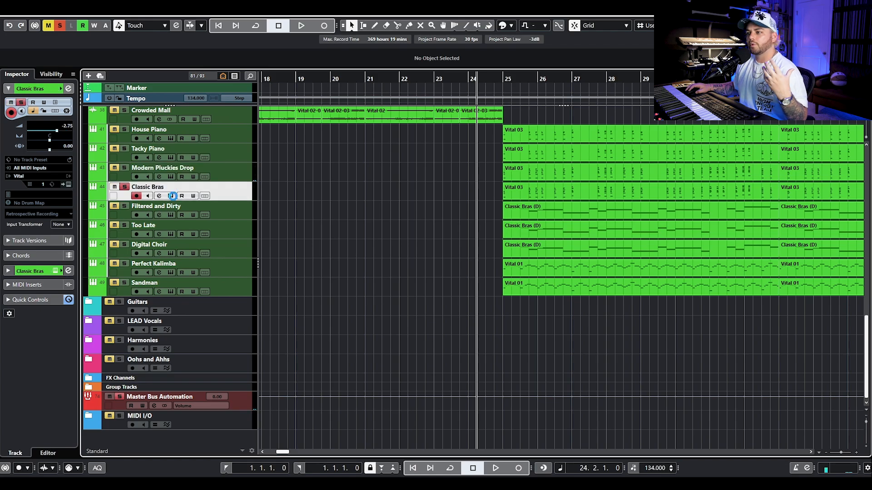
pyautogui.click(172, 196)
pyautogui.moveTo(597, 61); pyautogui.dragTo(211, 57)
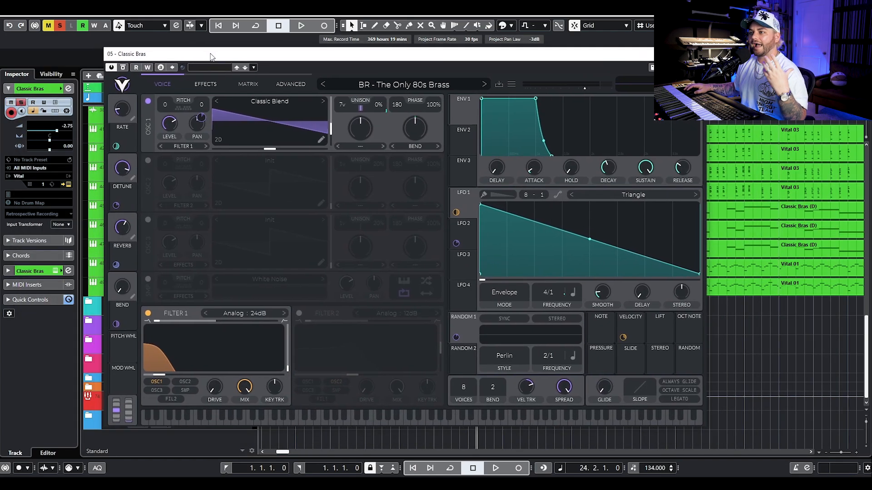
pyautogui.click(697, 54)
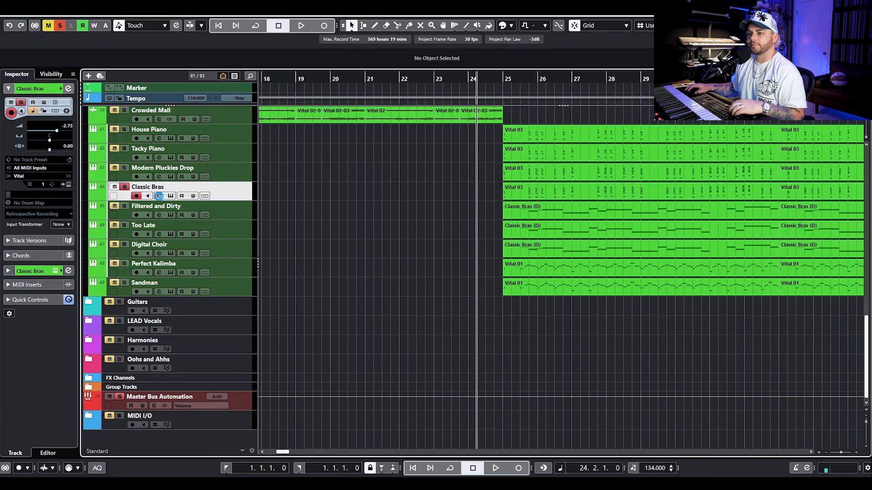
# Check the Classic Bras channel settings, then listen to the soloed track from bar 25 and stop playback.
pyautogui.click(159, 196)
pyautogui.click(713, 54)
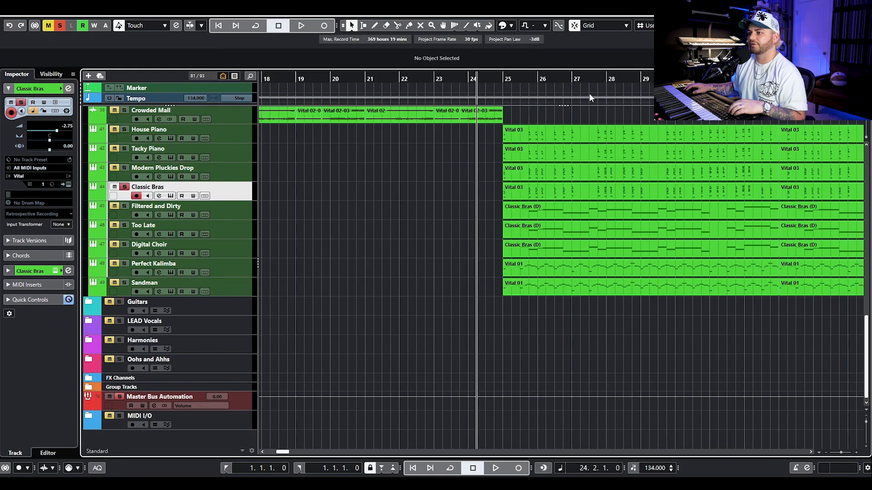
pyautogui.press('space')
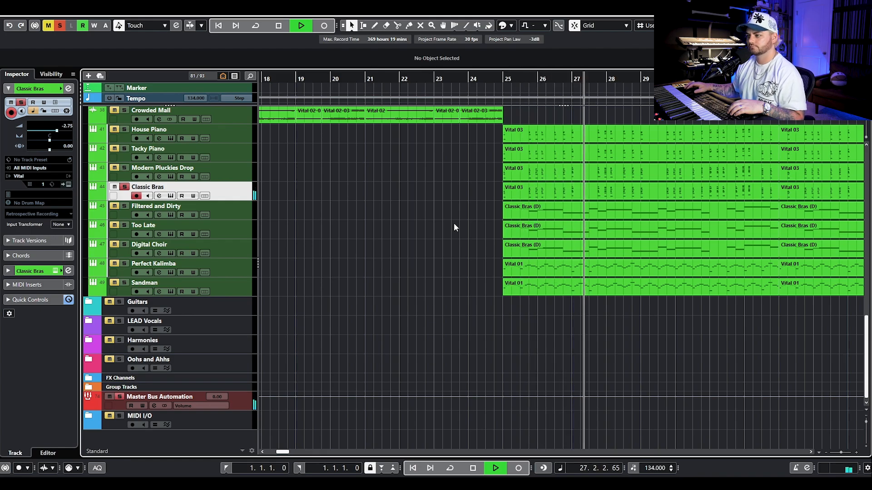
pyautogui.hscroll(1, 458, 224)
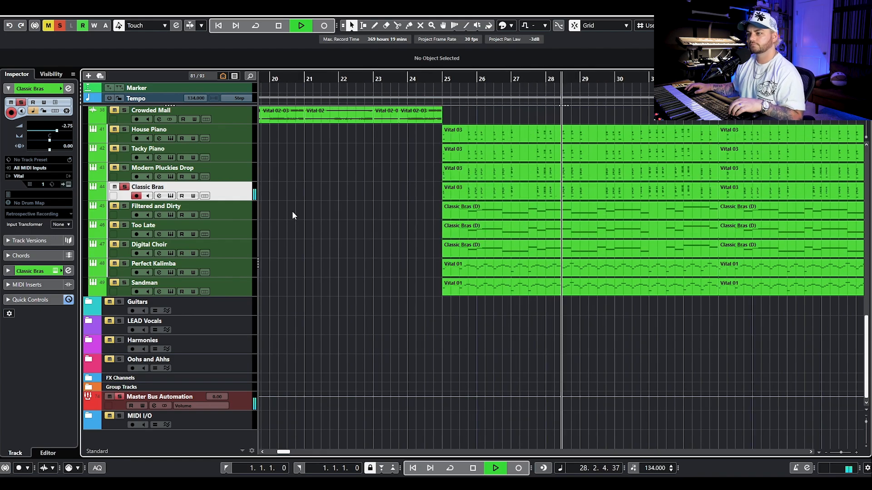
pyautogui.press('space')
# Solo the Filtered and Dirty, Too Late and Digital Choir tracks together in place of Classic Bras.
pyautogui.click(124, 187)
pyautogui.click(124, 207)
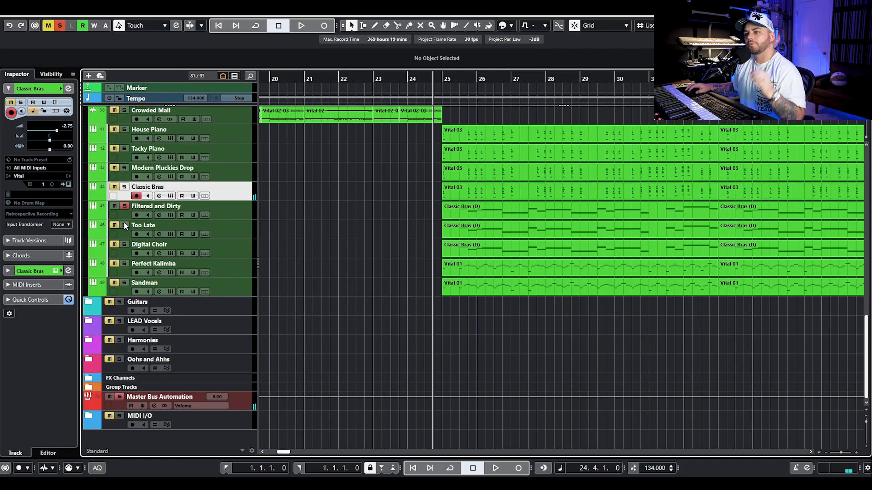
pyautogui.click(129, 238)
pyautogui.click(124, 245)
# Check the panning of Filtered and Dirty, Too Late and Digital Choir, then listen to the three layers together and stop playback.
pyautogui.click(241, 213)
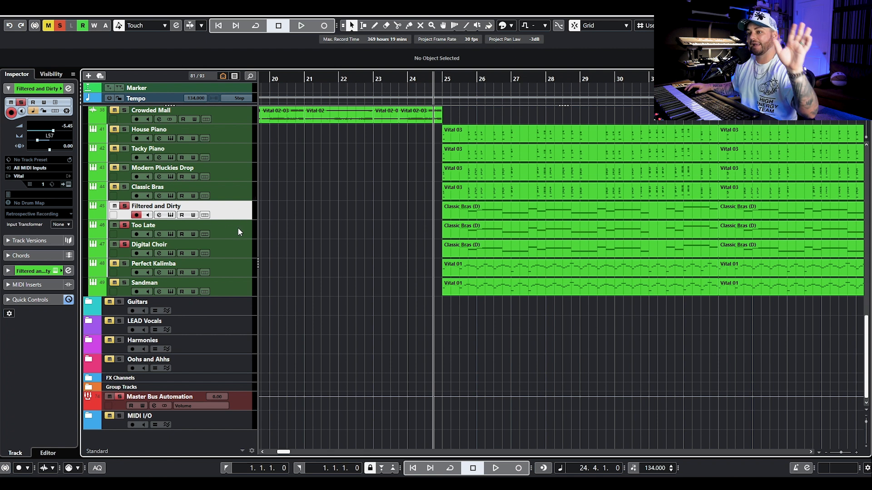
pyautogui.click(236, 232)
pyautogui.click(237, 253)
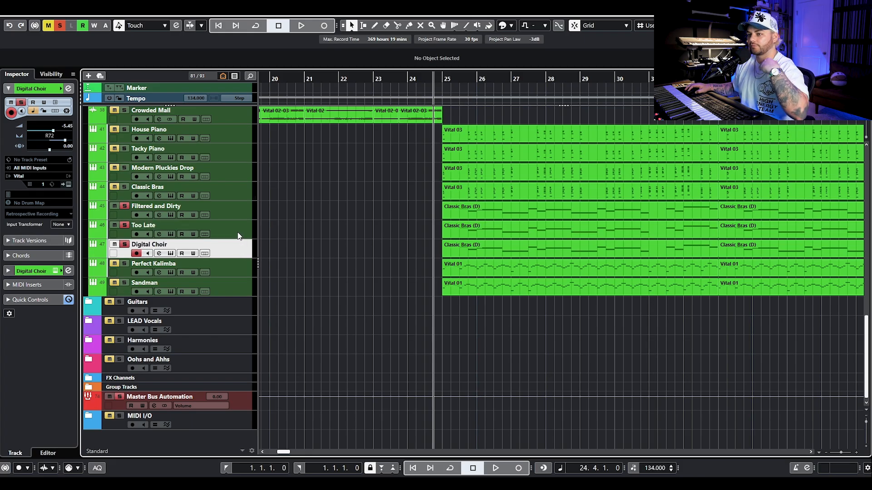
pyautogui.click(237, 234)
pyautogui.press('space')
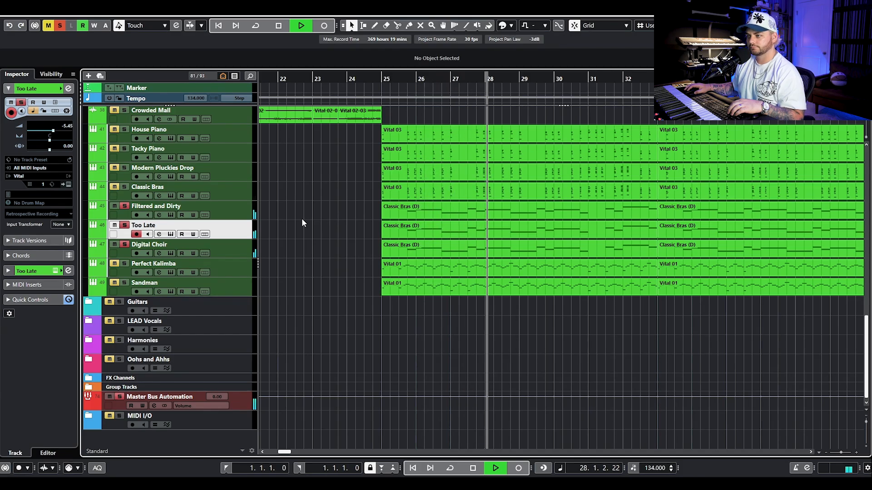
pyautogui.press('space')
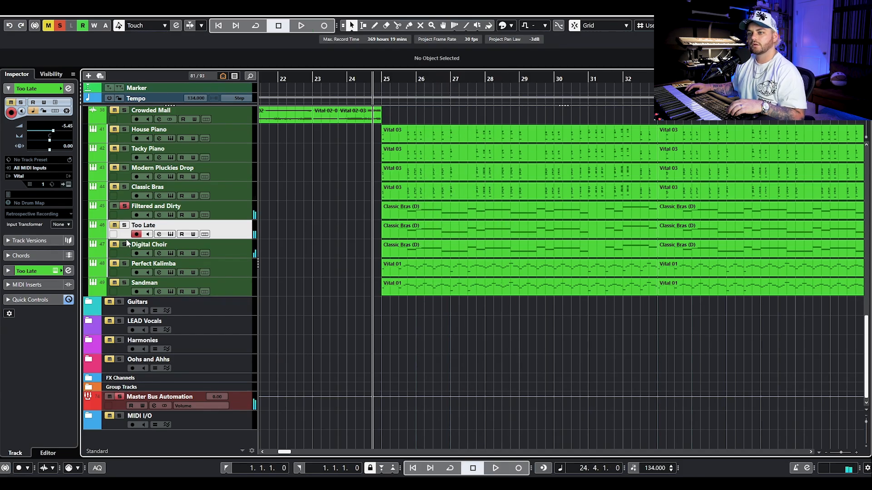
# Listen to Filtered and Dirty soloed while viewing its Vital patch, then stop playback and close the instrument window.
pyautogui.press('space')
pyautogui.click(160, 217)
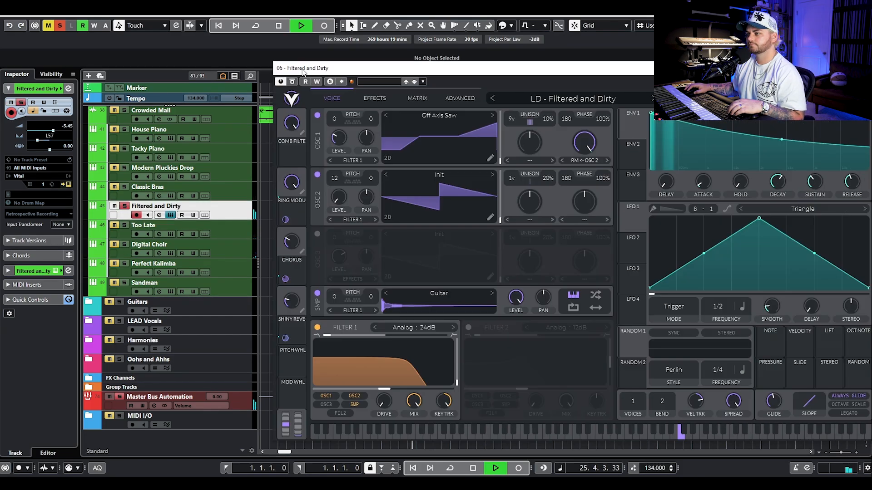
pyautogui.press('space')
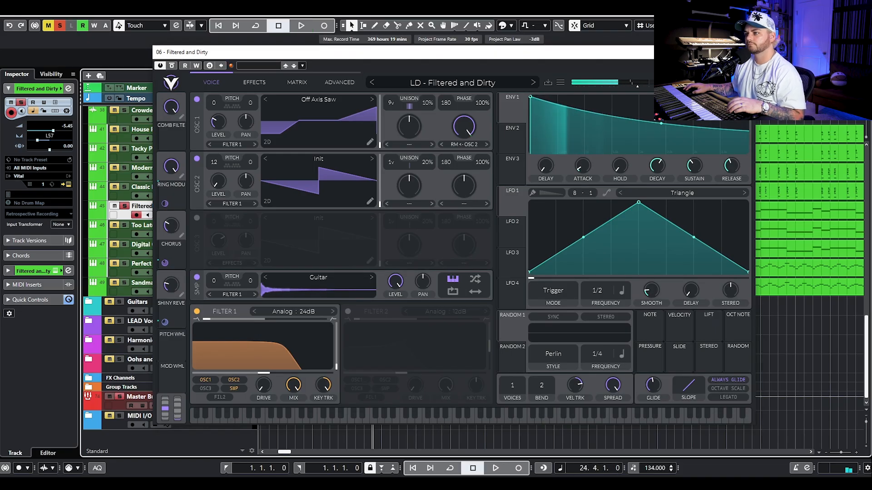
pyautogui.press('Escape')
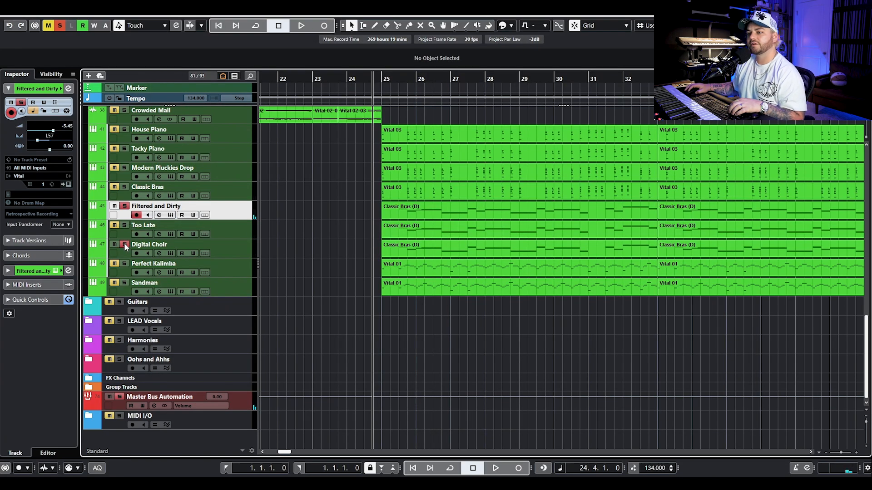
# Open the Digital Choir track's Vital patch and listen to the track soloed, then stop playback and close the instrument window.
pyautogui.click(171, 253)
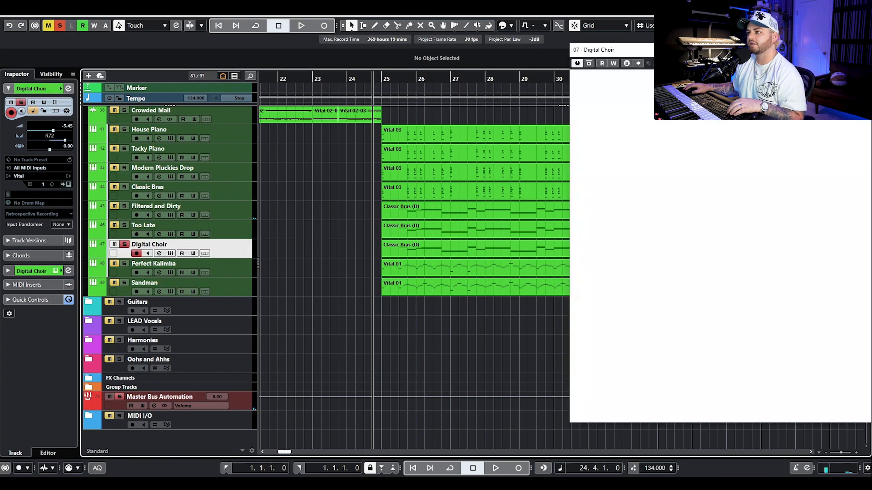
pyautogui.press('space')
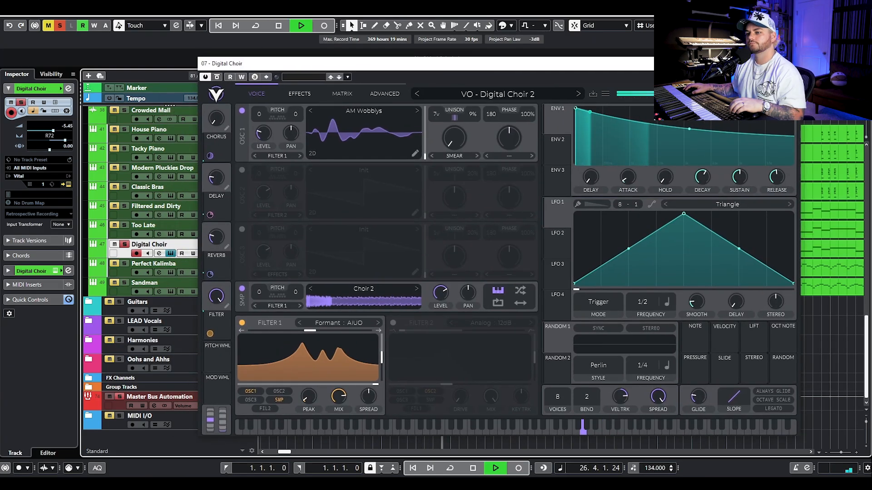
pyautogui.press('space')
pyautogui.press('Escape')
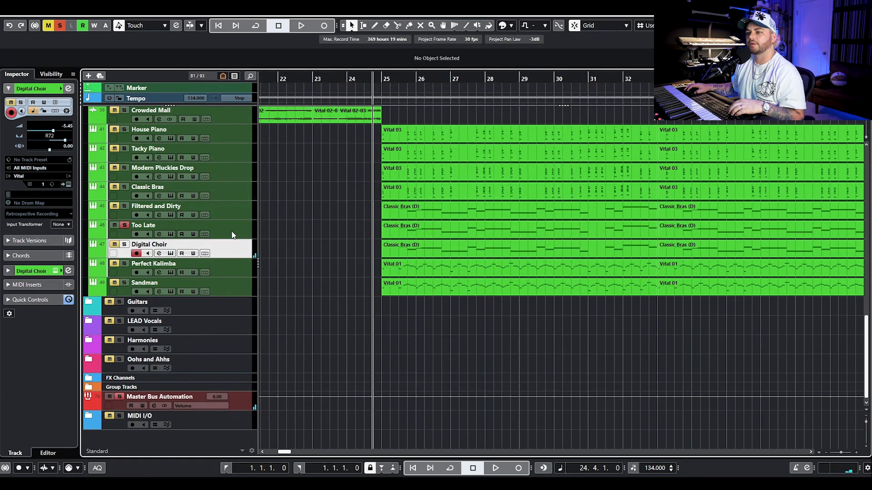
# Open the Too Late track's Vital patch and listen to the track soloed, then stop playback and close the instrument window.
pyautogui.click(232, 235)
pyautogui.click(171, 234)
pyautogui.moveTo(722, 54); pyautogui.dragTo(289, 62)
pyautogui.press('space')
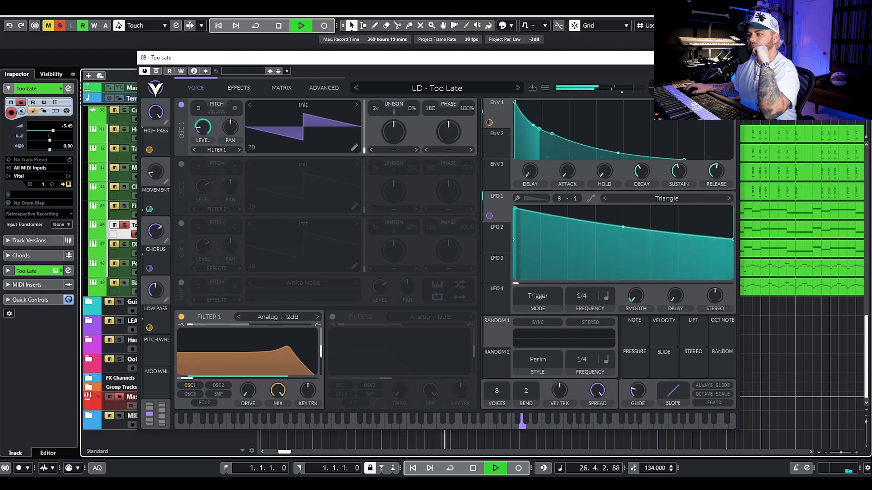
pyautogui.press('space')
pyautogui.click(729, 58)
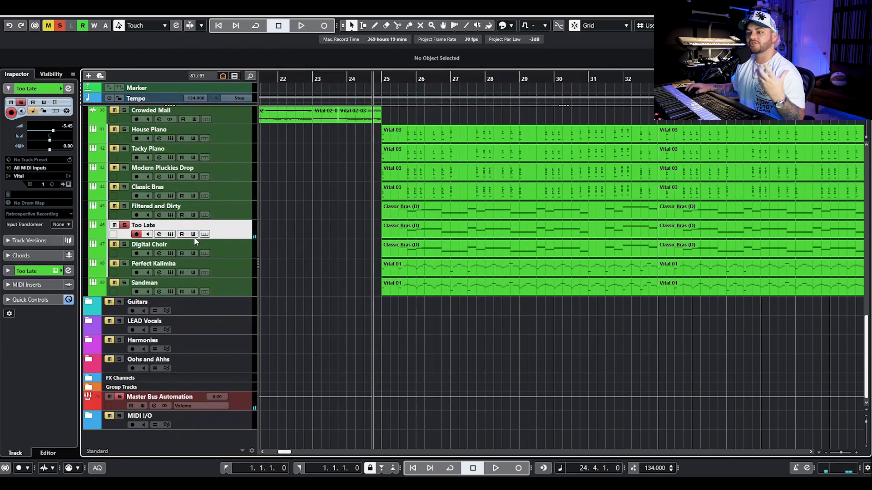
# Select the Perfect Kalimba track and solo it in place of Too Late.
pyautogui.click(125, 225)
pyautogui.click(192, 271)
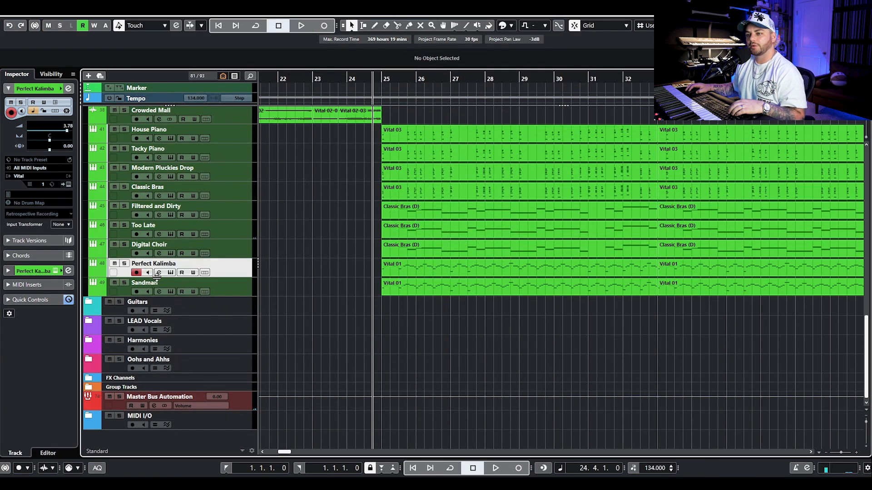
pyautogui.click(124, 263)
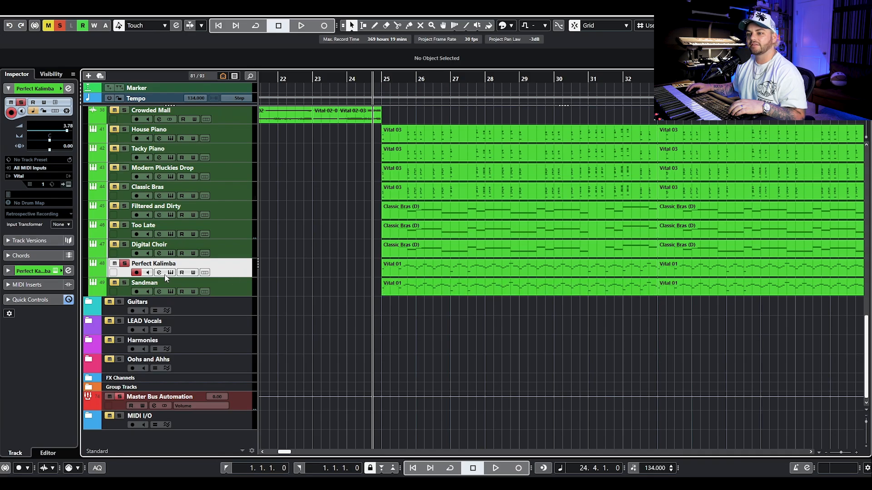
# Open the notes of Perfect Kalimba's first part and listen to them soloed, then stop playback and close the editor.
pyautogui.doubleClick(435, 263)
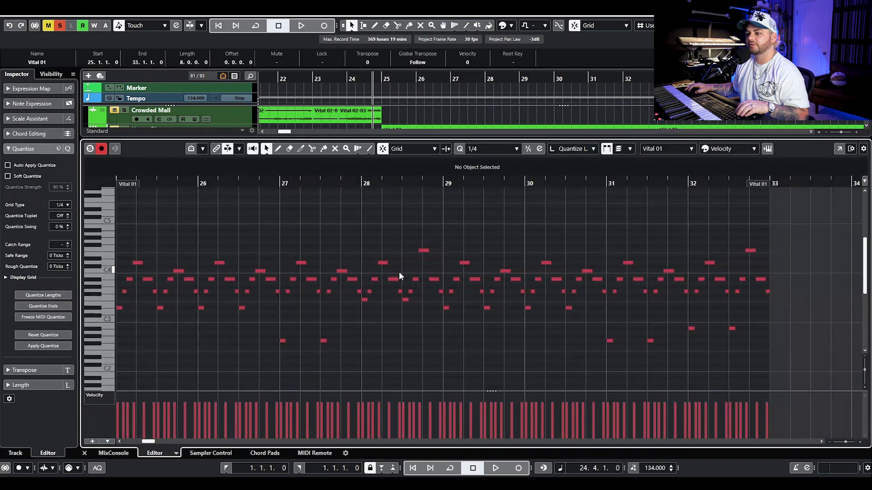
pyautogui.scroll(3, 187, 234)
pyautogui.hscroll(-3, 189, 233)
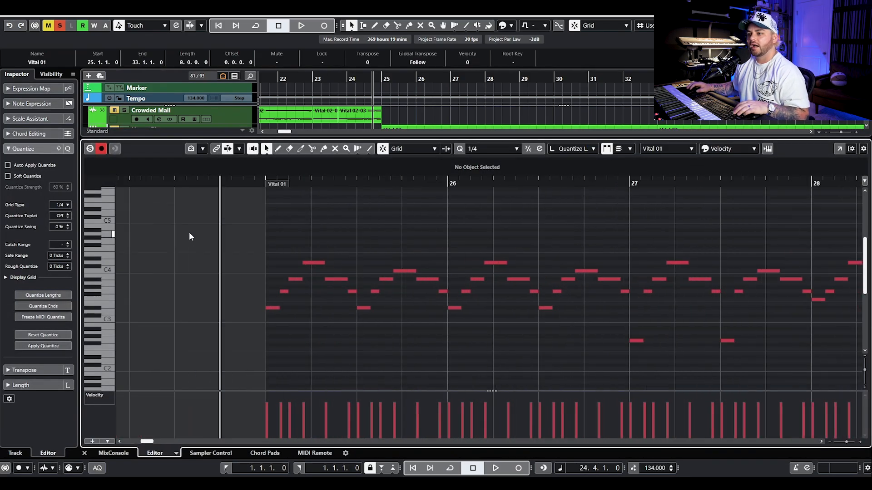
pyautogui.press('space')
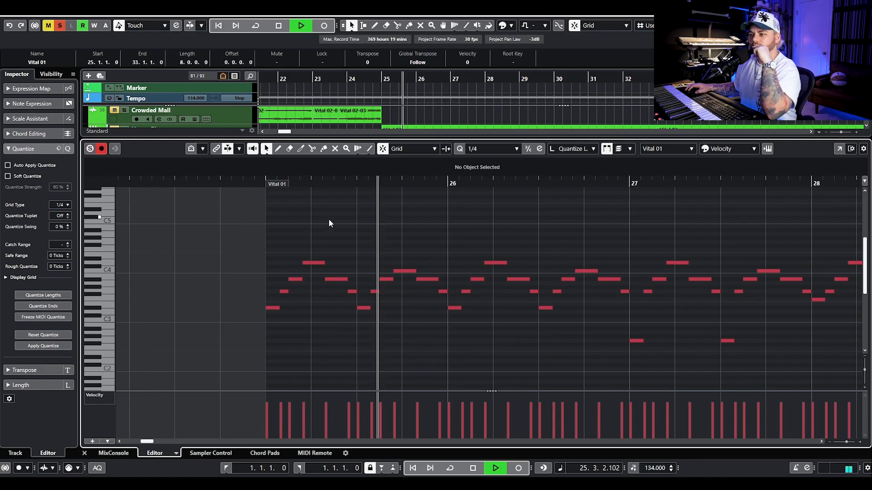
pyautogui.hscroll(2, 402, 215)
pyautogui.scroll(-1, 400, 216)
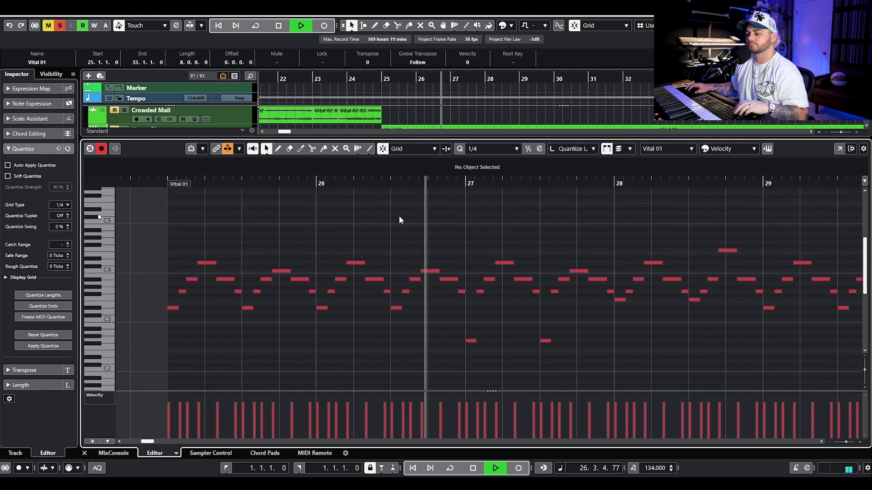
pyautogui.hscroll(2, 420, 220)
pyautogui.scroll(-2, 422, 220)
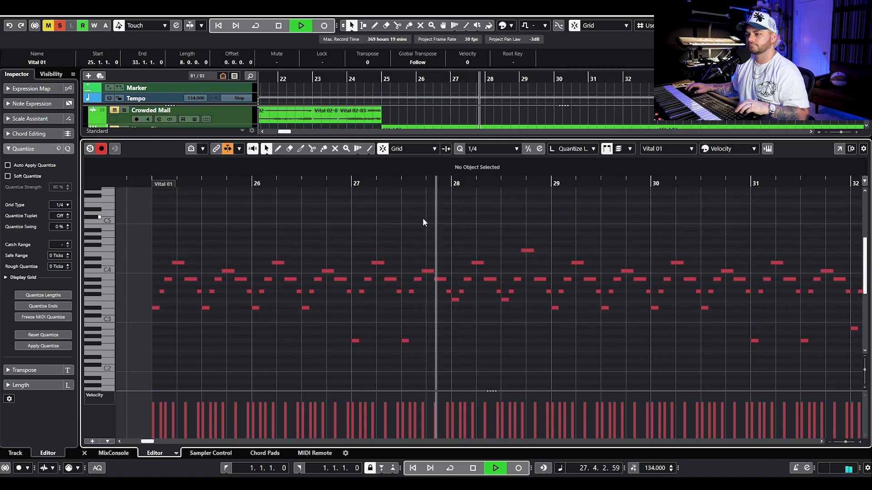
pyautogui.scroll(-2, 425, 224)
pyautogui.hscroll(1, 429, 227)
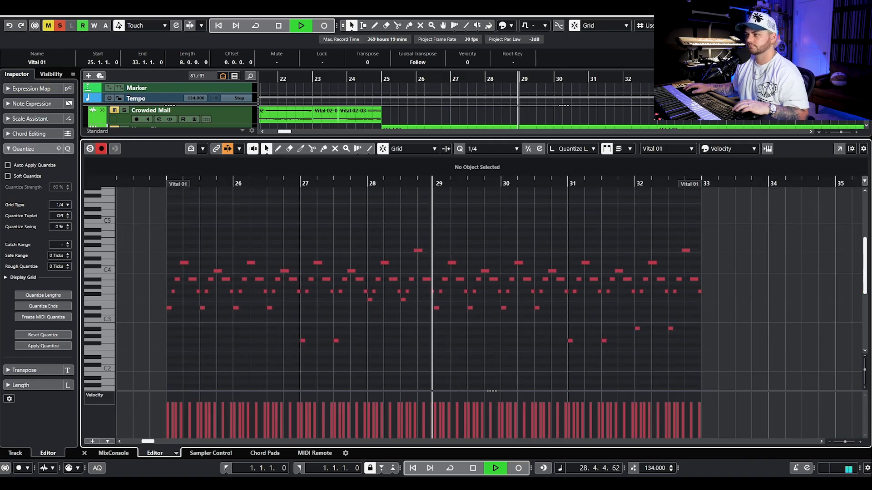
pyautogui.press('space')
pyautogui.hotkey('ctrl', 'alt', 'e')
pyautogui.click(159, 272)
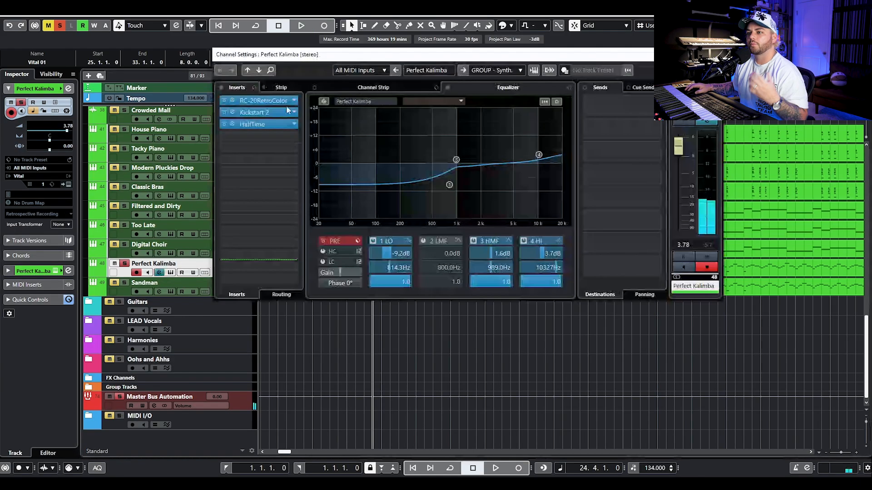
pyautogui.click(265, 127)
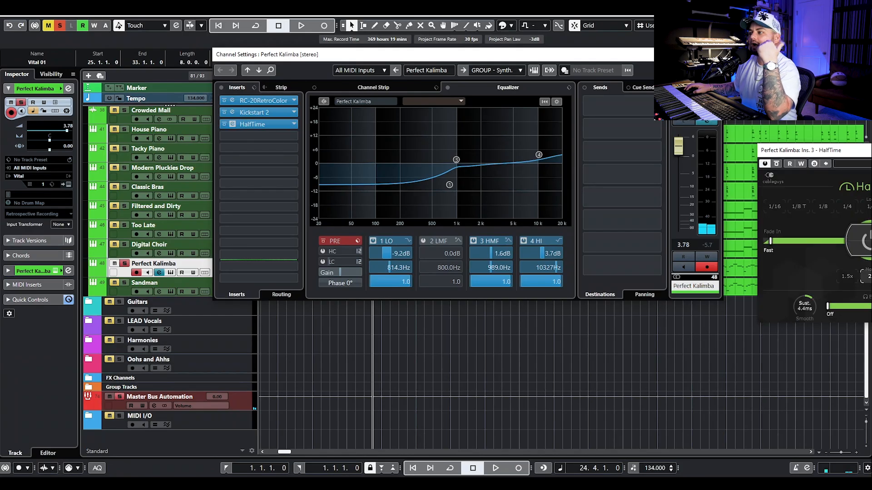
pyautogui.moveTo(819, 158); pyautogui.dragTo(509, 158)
pyautogui.press('space')
pyautogui.click(462, 172)
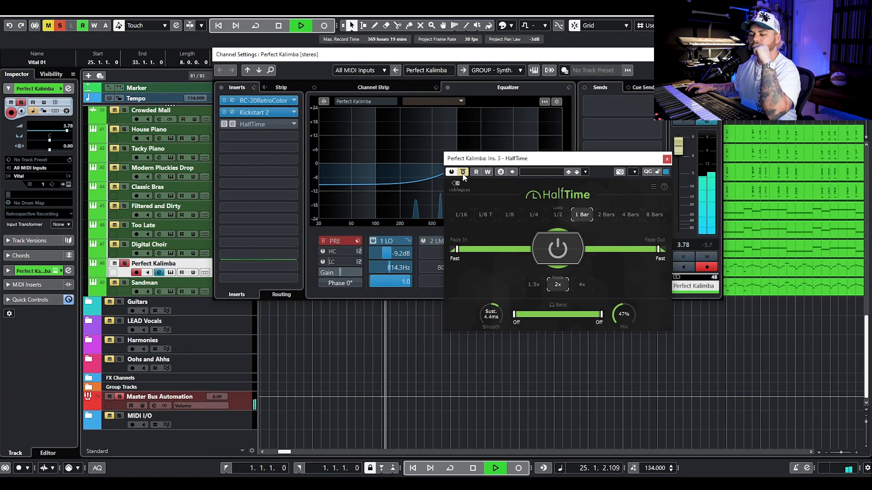
pyautogui.click(462, 173)
# Set HalfTime's mix to 30%, then stop playback and close the plug-in and channel settings windows.
pyautogui.moveTo(624, 314); pyautogui.dragTo(624, 330)
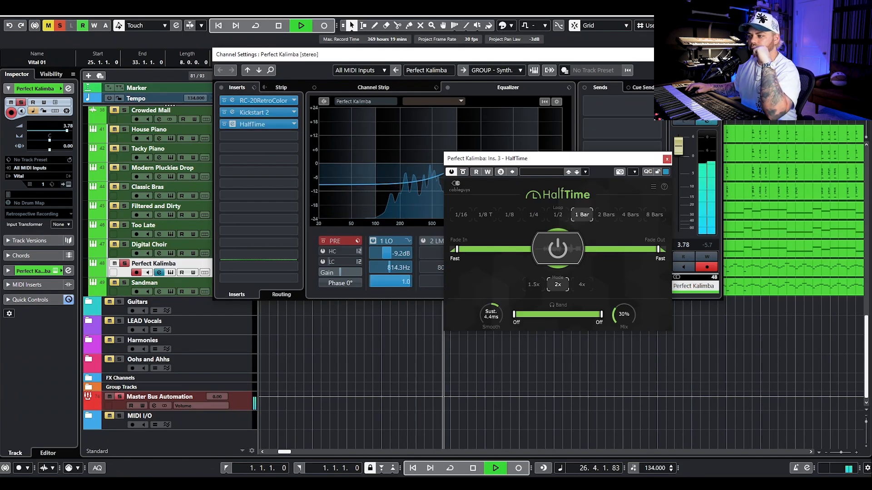
pyautogui.press('space')
pyautogui.click(666, 159)
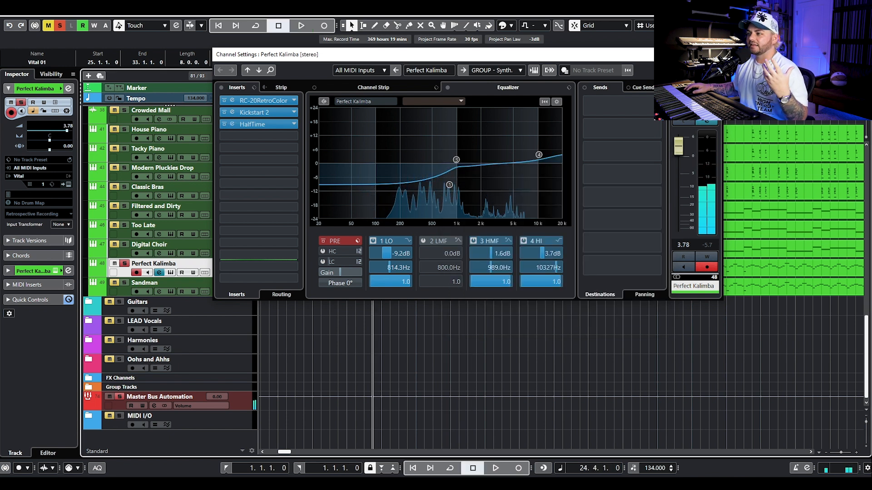
pyautogui.click(716, 55)
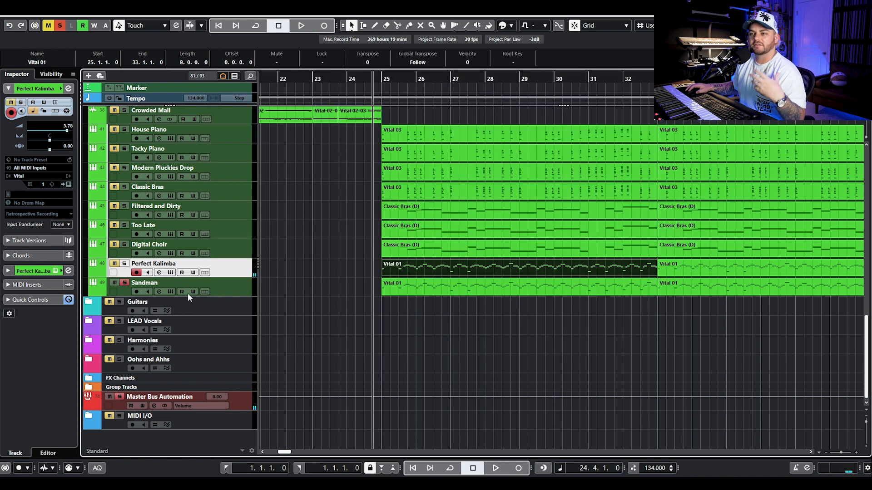
# Select the Sandman track and view its Vital patch, then close the instrument window.
pyautogui.click(236, 291)
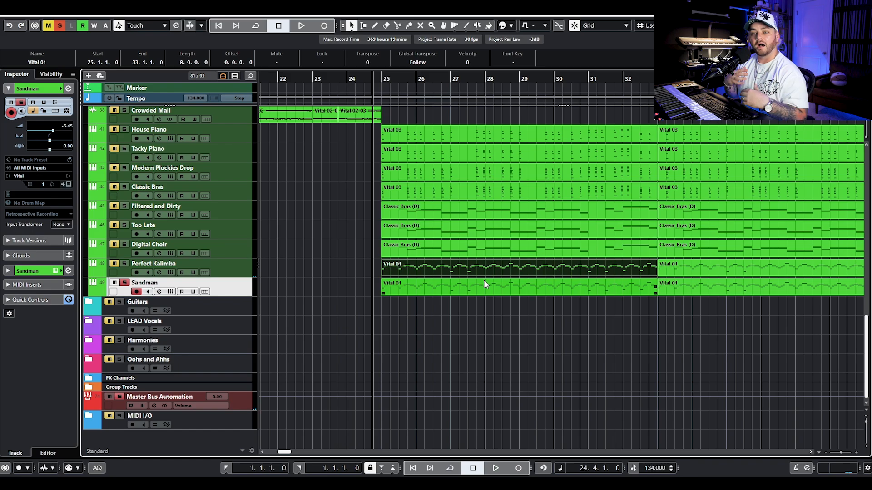
pyautogui.click(159, 292)
pyautogui.click(159, 292)
pyautogui.click(170, 292)
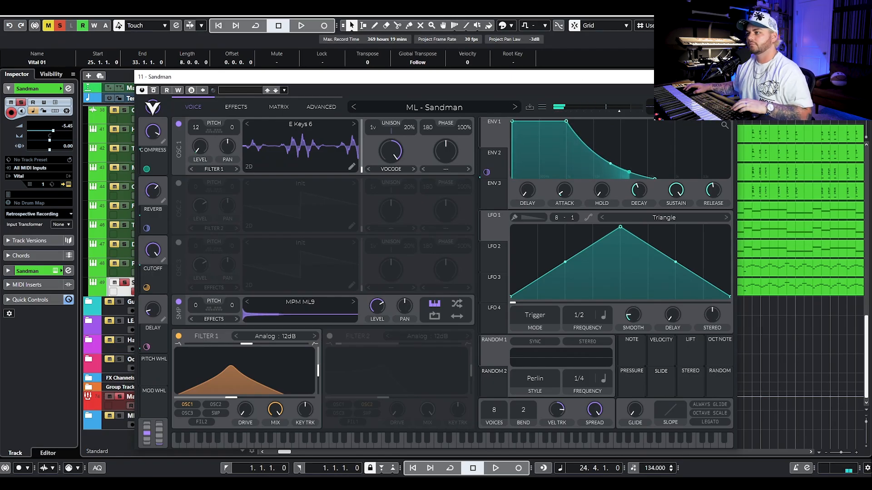
pyautogui.click(727, 77)
# Open the notes of Sandman's first part and listen to them soloed, then close the editor and stop playback.
pyautogui.doubleClick(533, 282)
pyautogui.press('space')
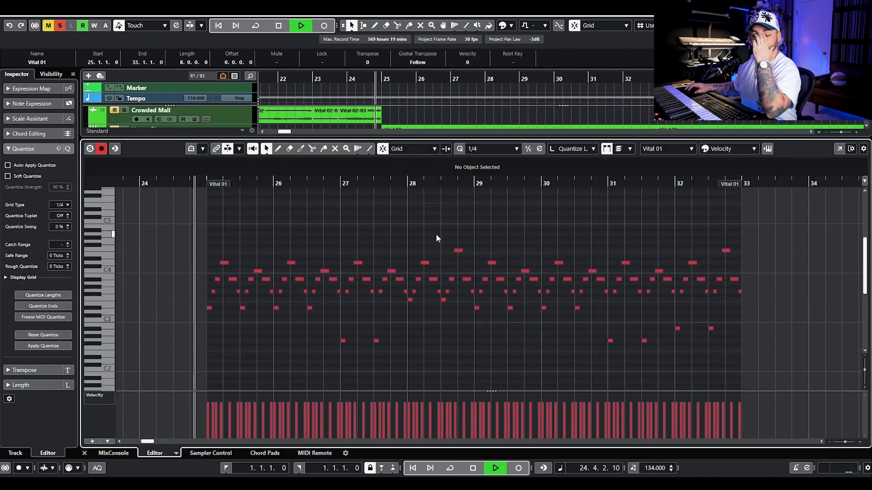
pyautogui.click(402, 216)
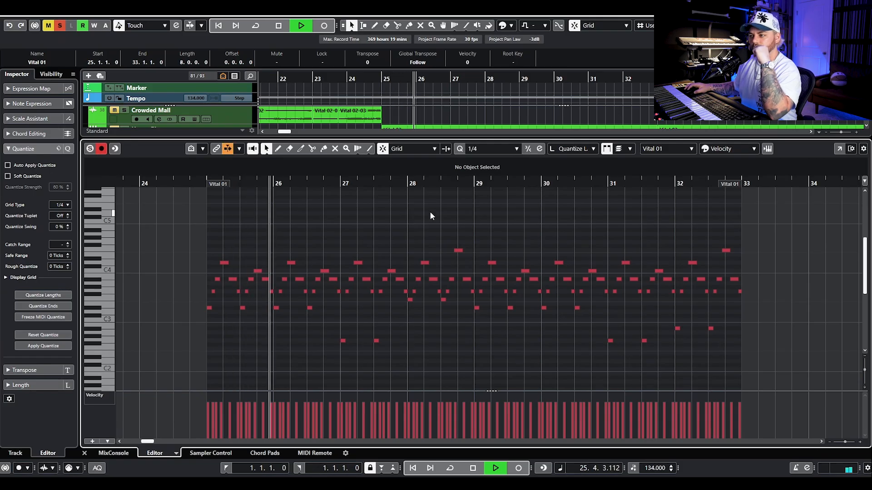
pyautogui.click(726, 82)
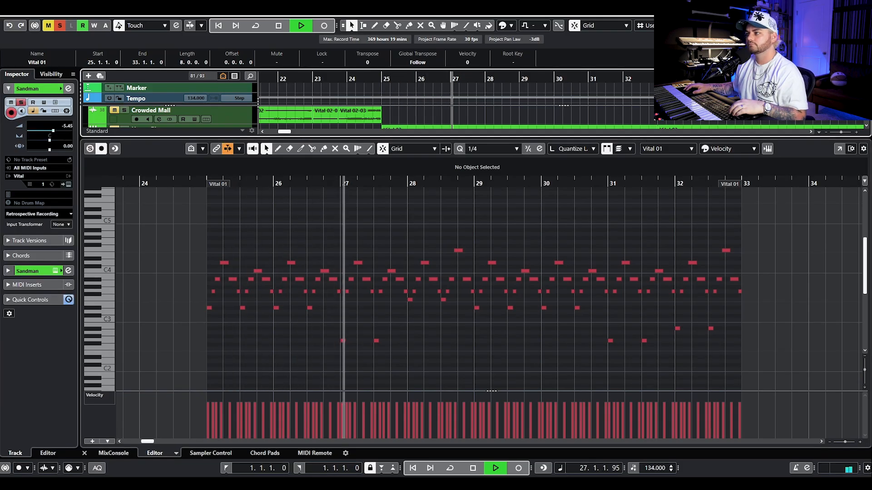
pyautogui.hotkey('ctrl', 'alt', 'e')
pyautogui.hotkey('alt', 'i')
pyautogui.hotkey('alt', 'i')
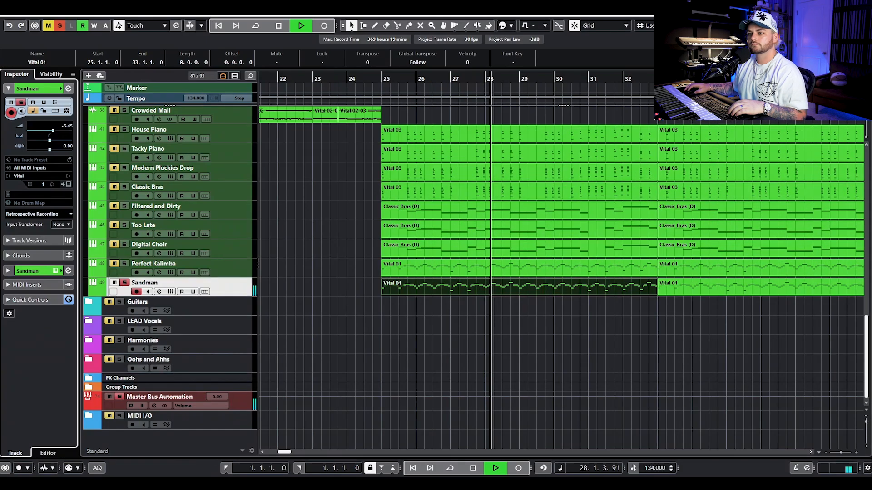
pyautogui.press('space')
pyautogui.click(159, 292)
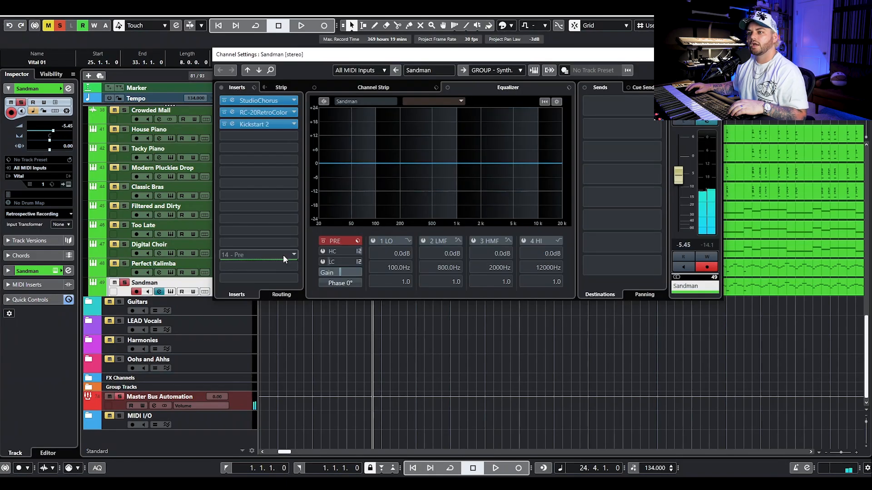
pyautogui.click(261, 101)
pyautogui.moveTo(683, 153); pyautogui.dragTo(536, 159)
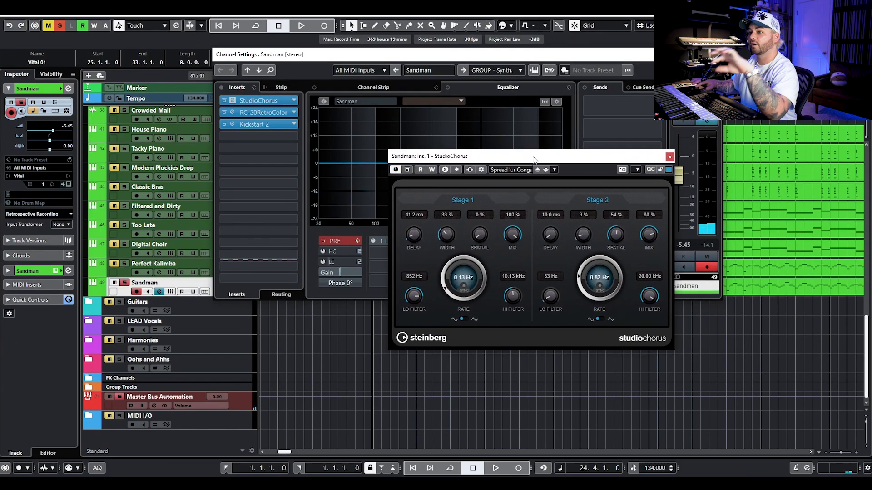
pyautogui.click(669, 157)
pyautogui.click(283, 113)
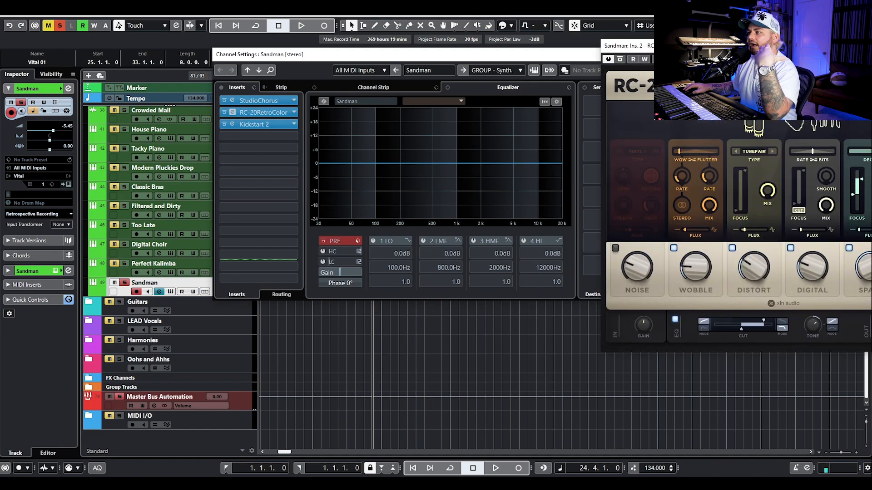
pyautogui.moveTo(762, 46); pyautogui.dragTo(439, 79)
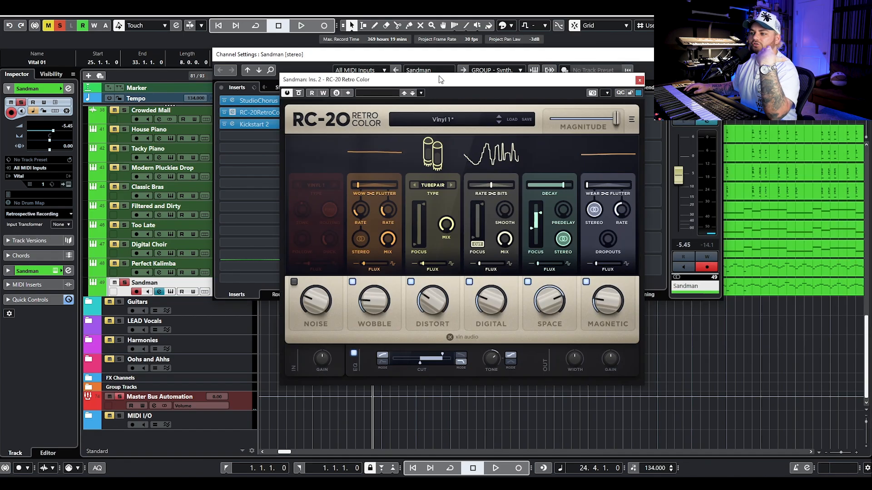
pyautogui.click(639, 80)
pyautogui.press('e')
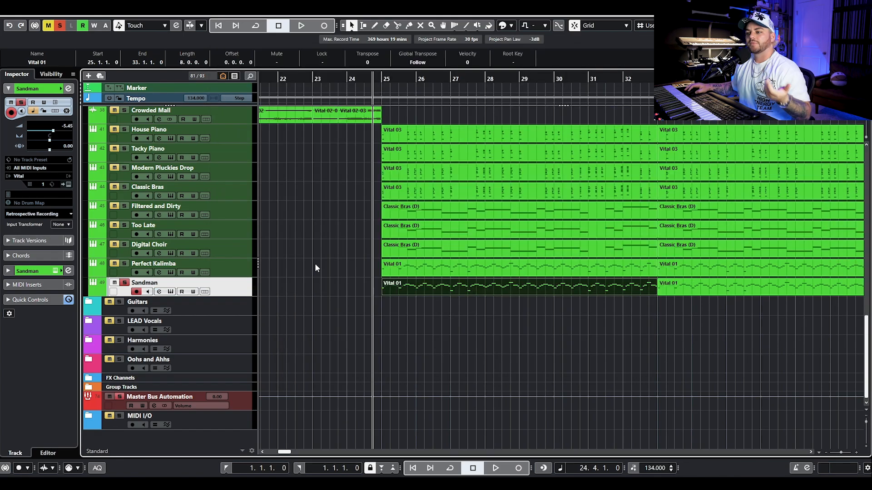
# Clear all mute and solo states across the project.
pyautogui.scroll(4, 308, 216)
pyautogui.click(50, 26)
pyautogui.click(59, 26)
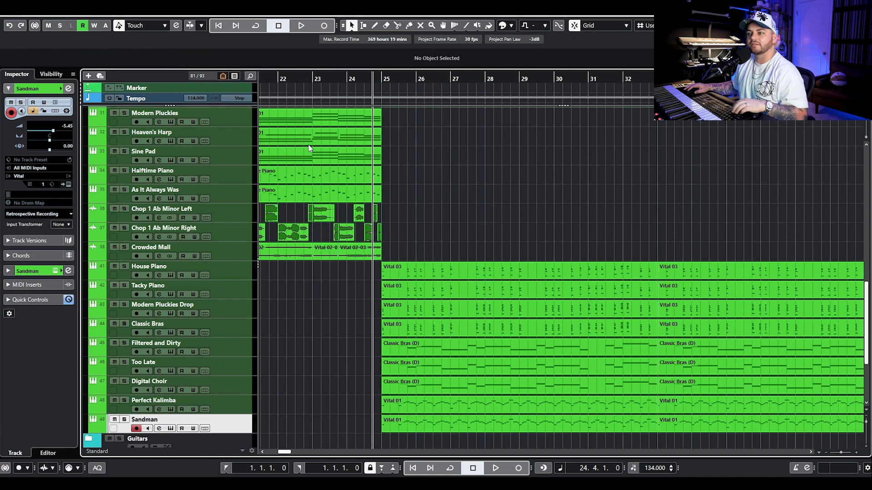
# Solo and select the Lost In An Oasis track and place the playhead at bar 17.
pyautogui.hscroll(-10, 372, 196)
pyautogui.scroll(-2, 389, 283)
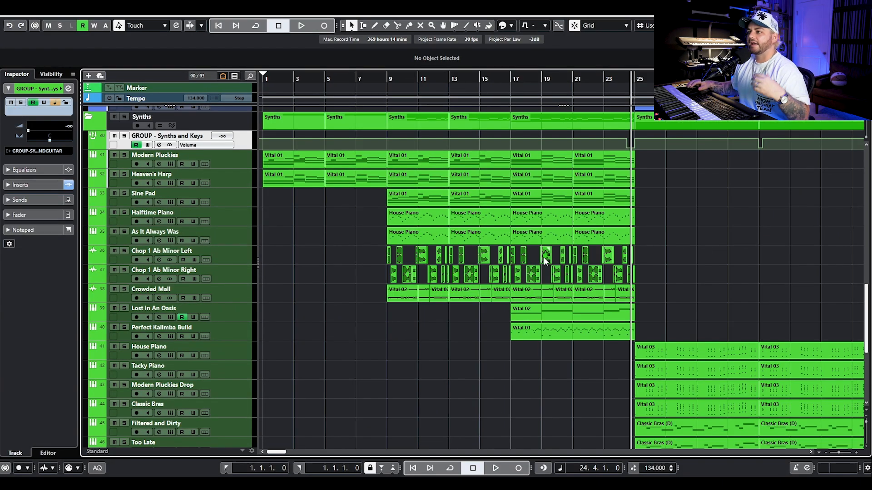
pyautogui.scroll(-3, 703, 285)
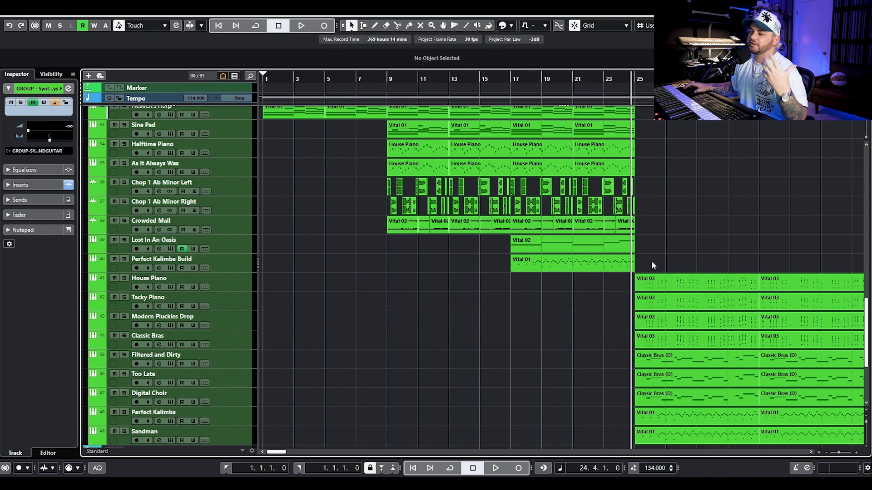
pyautogui.click(124, 240)
pyautogui.click(234, 248)
pyautogui.scroll(3, 629, 221)
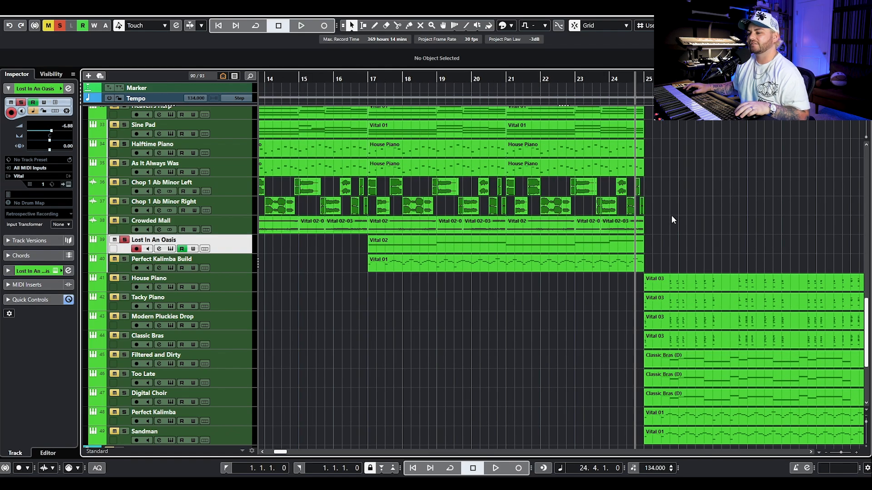
pyautogui.scroll(-3, 504, 172)
pyautogui.click(439, 80)
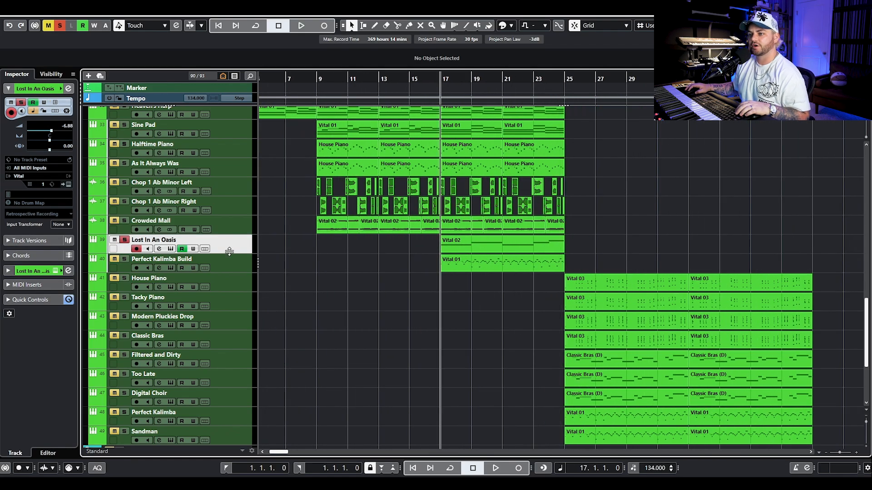
# Unsolo Lost In An Oasis, mute Perfect Kalimba Build, and set Lost In An Oasis's volume to -4.34 during playback from bar 17.
pyautogui.click(124, 240)
pyautogui.click(115, 259)
pyautogui.press('space')
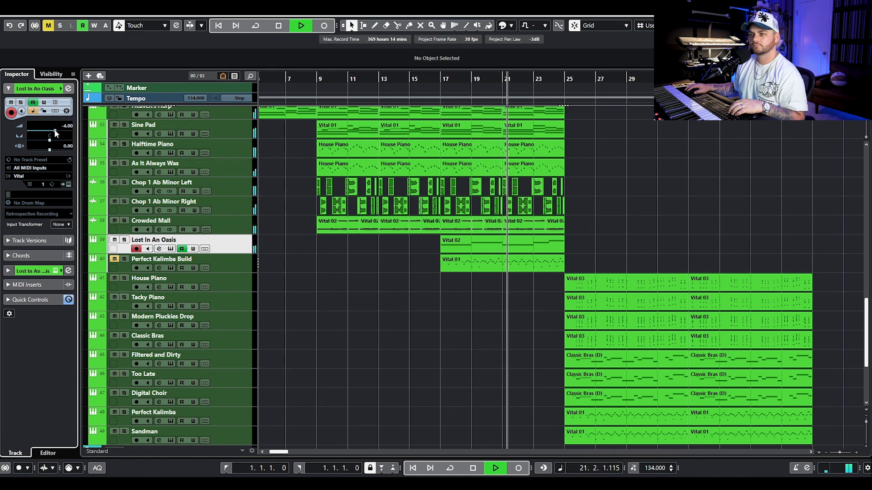
pyautogui.press('space')
# Solo Lost In An Oasis again and examine its channel settings and Vital patch, closing each window.
pyautogui.click(125, 239)
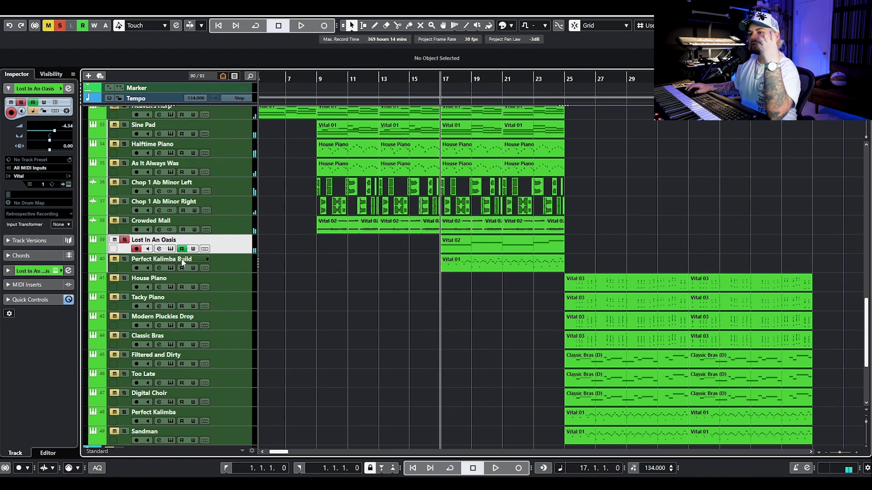
pyautogui.click(159, 248)
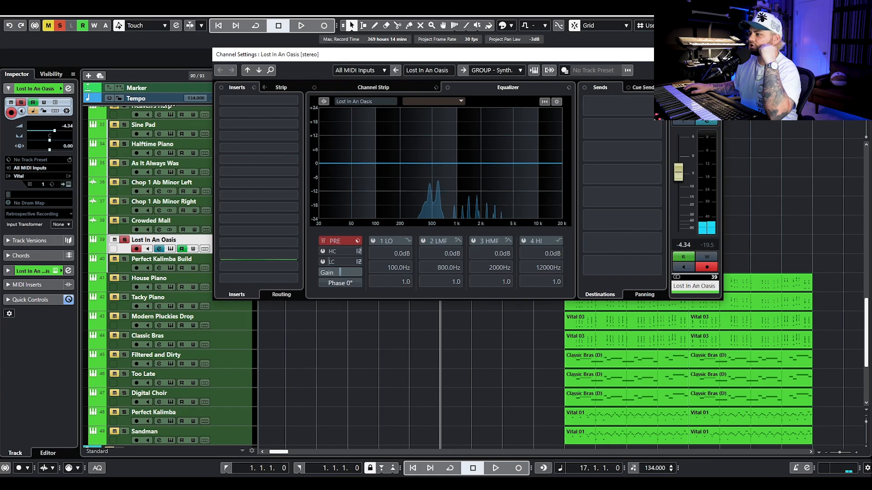
pyautogui.press('Escape')
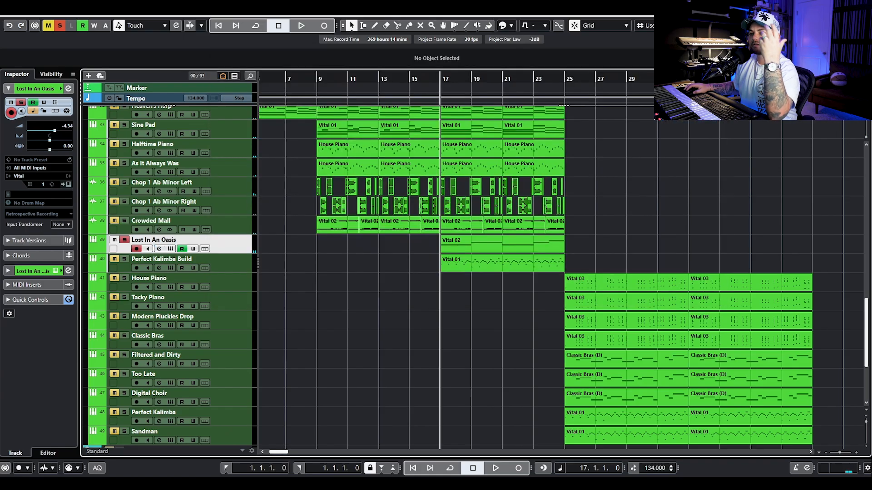
pyautogui.click(171, 249)
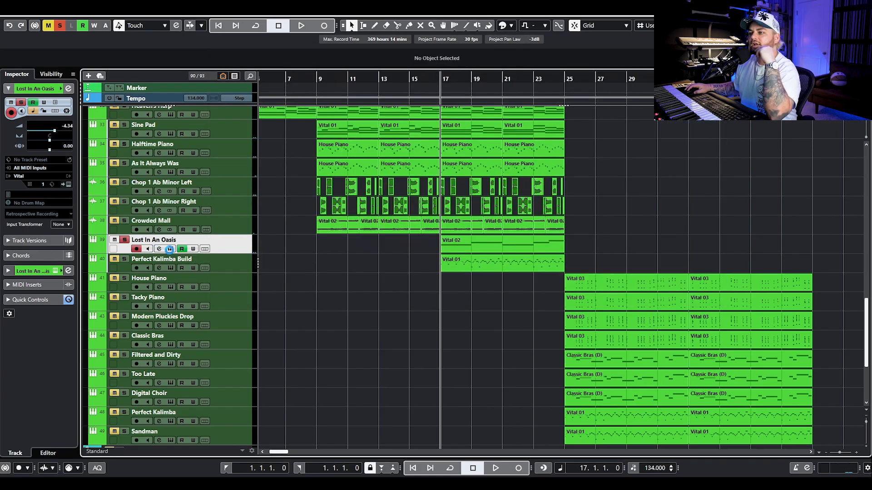
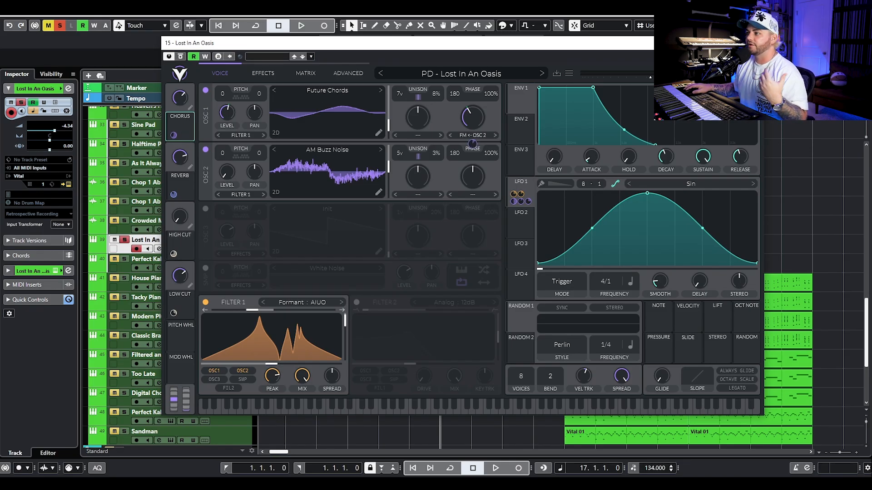
pyautogui.click(752, 43)
pyautogui.scroll(3, 425, 260)
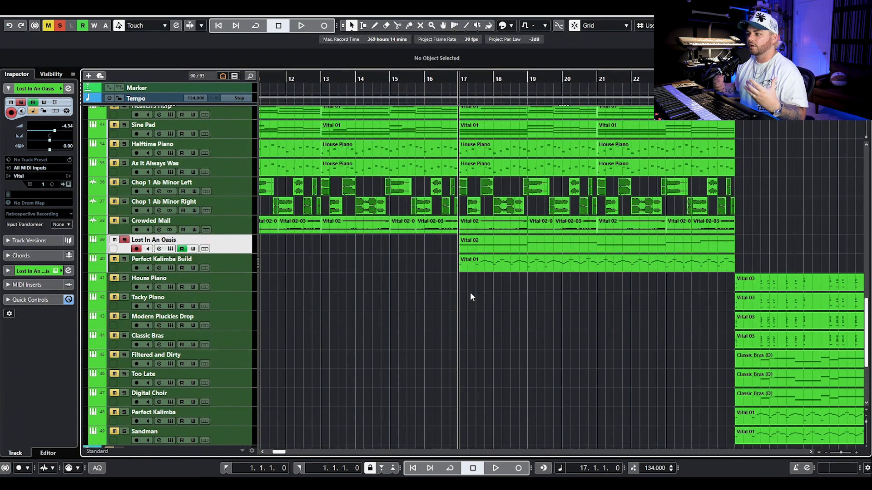
# Play from bar 17 and examine the notes of the Lost In An Oasis part, closing the editor.
pyautogui.press('space')
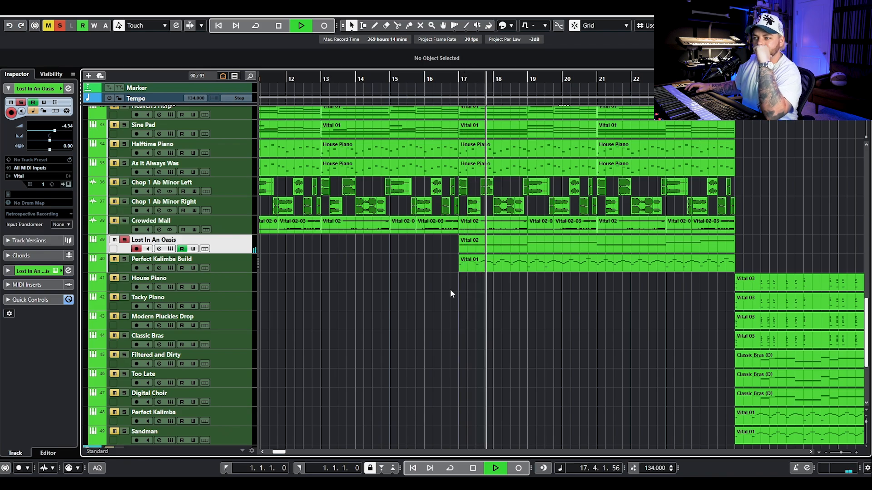
pyautogui.doubleClick(494, 249)
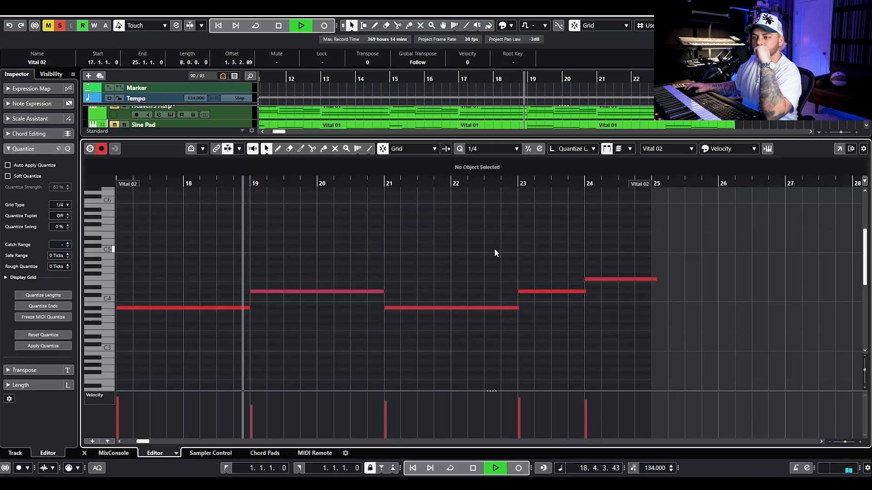
pyautogui.click(98, 404)
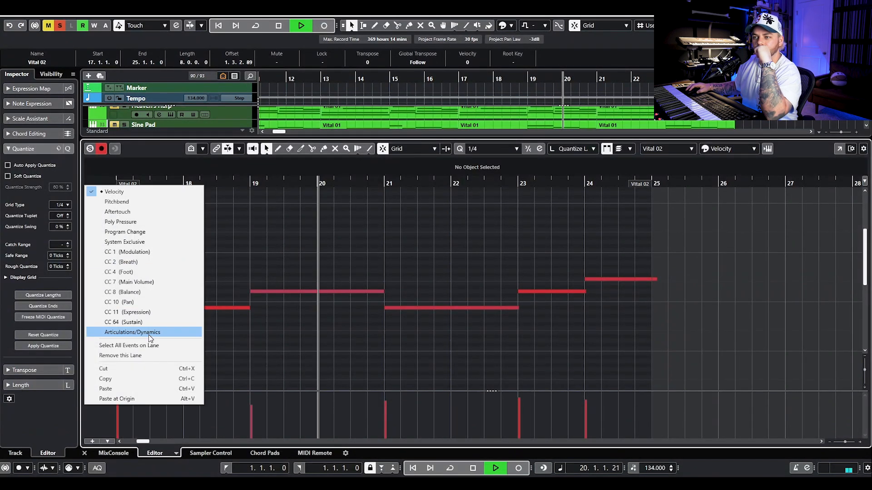
pyautogui.click(260, 234)
pyautogui.click(84, 453)
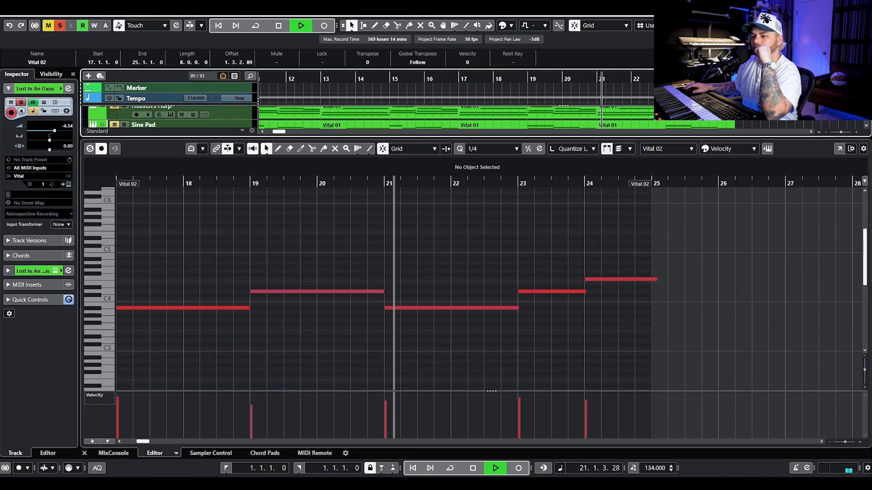
# Examine Lost In An Oasis's Vital patch, stop playback, and switch the solo to Perfect Kalimba Build.
pyautogui.click(170, 249)
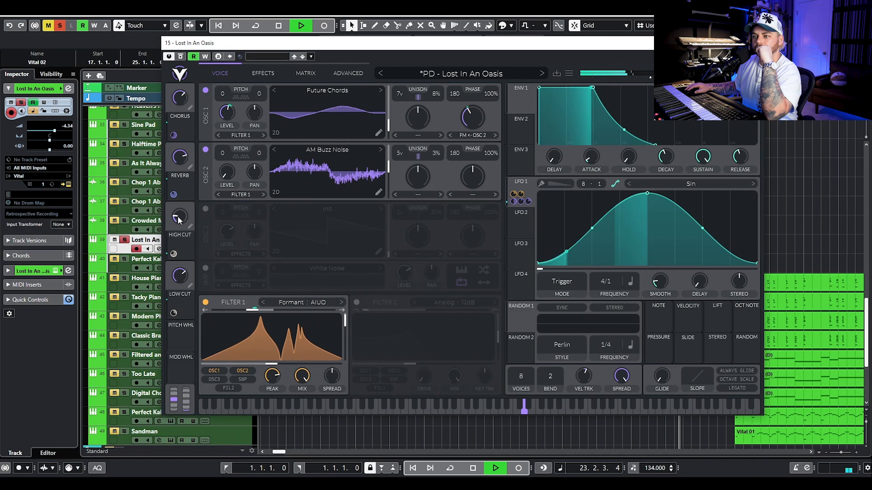
pyautogui.press('space')
pyautogui.click(753, 43)
pyautogui.click(760, 193)
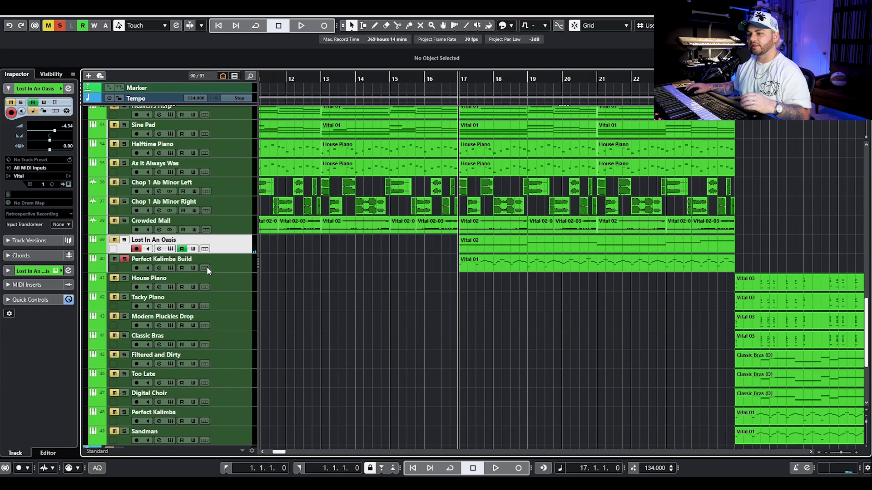
# Select the Perfect Kalimba Build track and examine the notes of its part at bar 17.
pyautogui.click(230, 268)
pyautogui.doubleClick(486, 266)
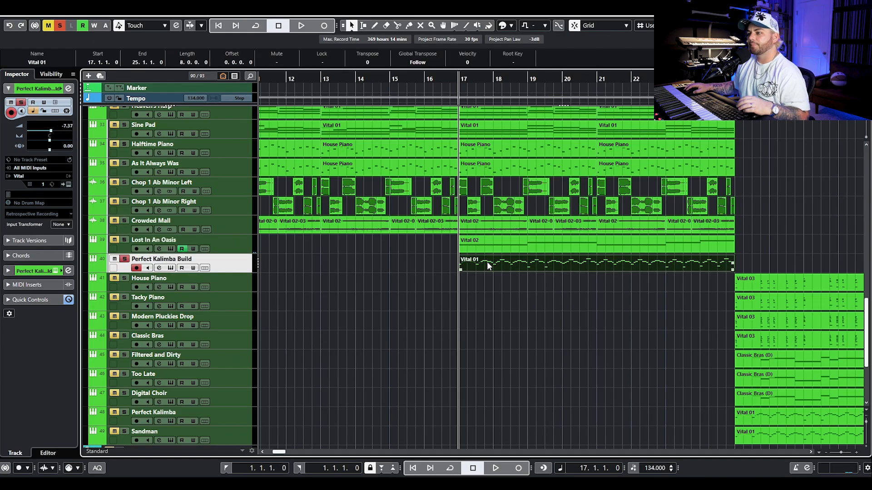
pyautogui.press('Return')
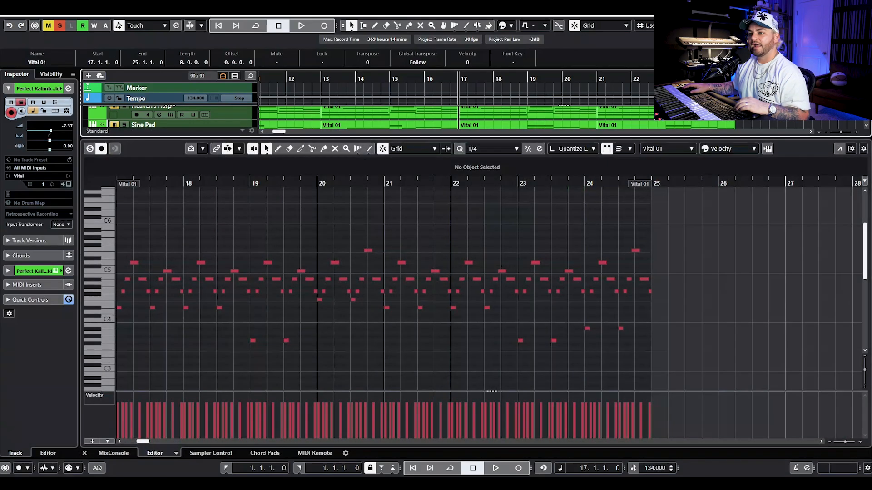
pyautogui.click(160, 269)
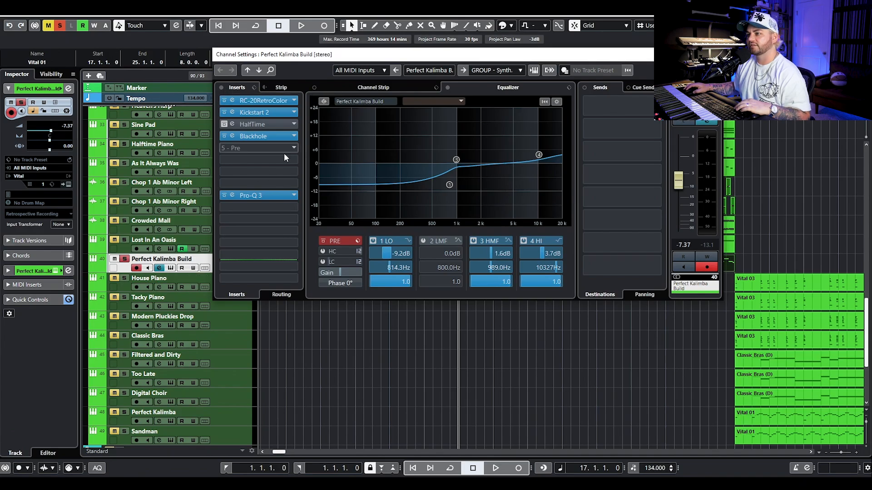
pyautogui.click(233, 195)
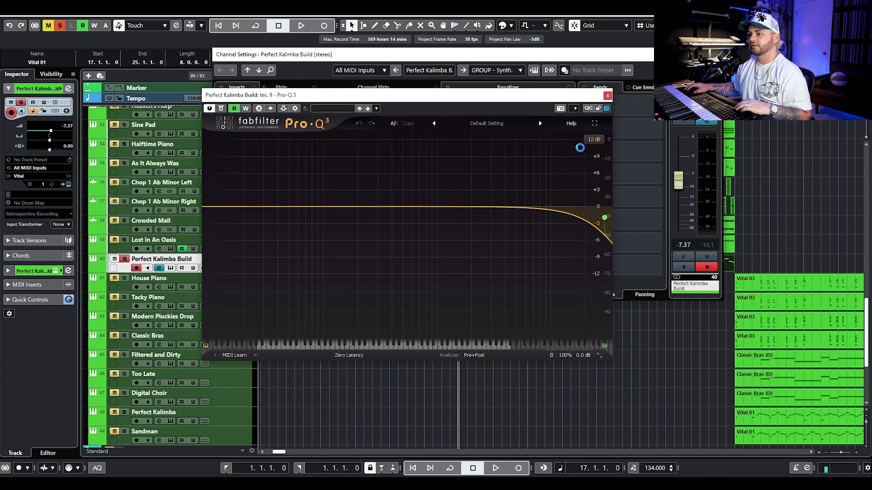
pyautogui.press('space')
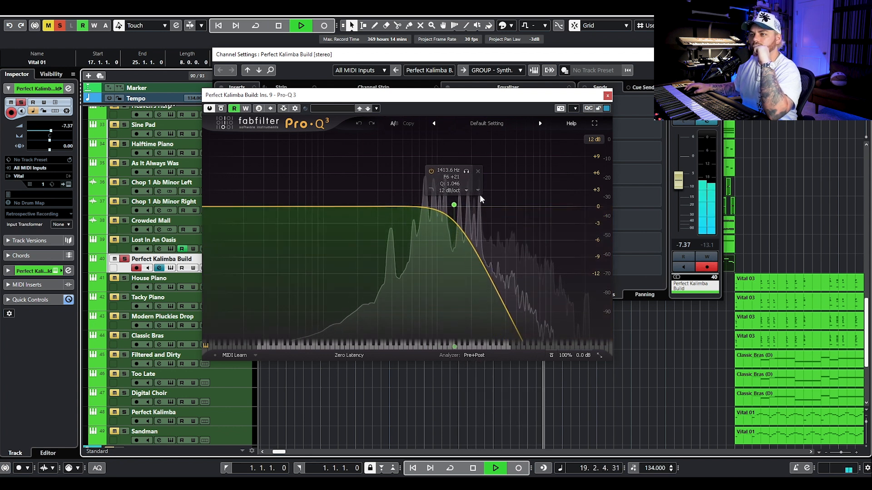
pyautogui.click(608, 96)
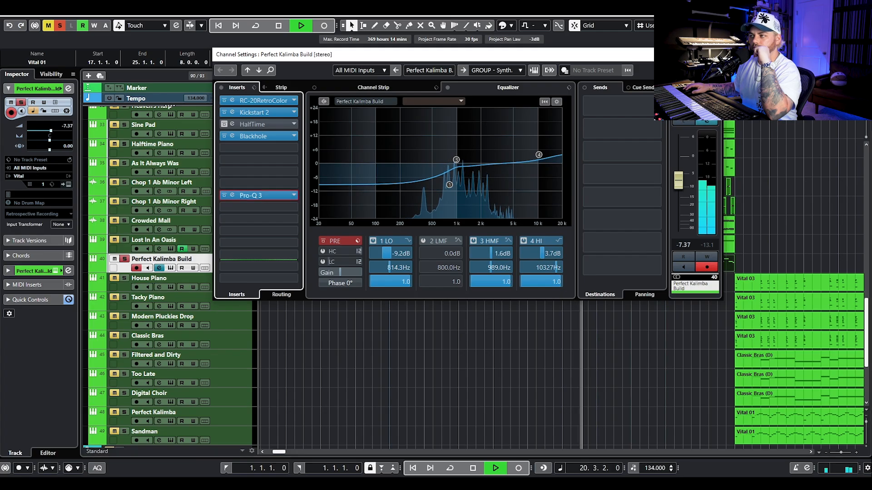
pyautogui.click(712, 54)
# Clear the active solo, stop playback, unmute Perfect Kalimba Build and deselect its part.
pyautogui.scroll(3, 363, 158)
pyautogui.click(60, 25)
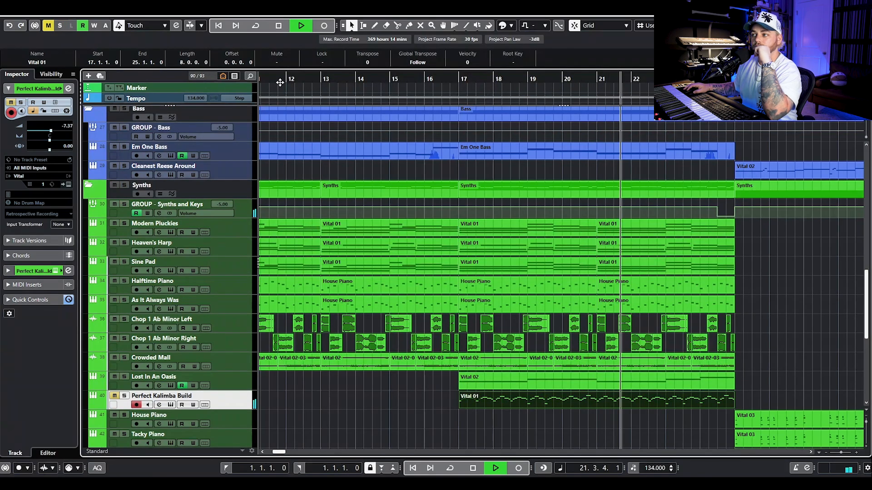
pyautogui.scroll(-3, 133, 334)
pyautogui.press('space')
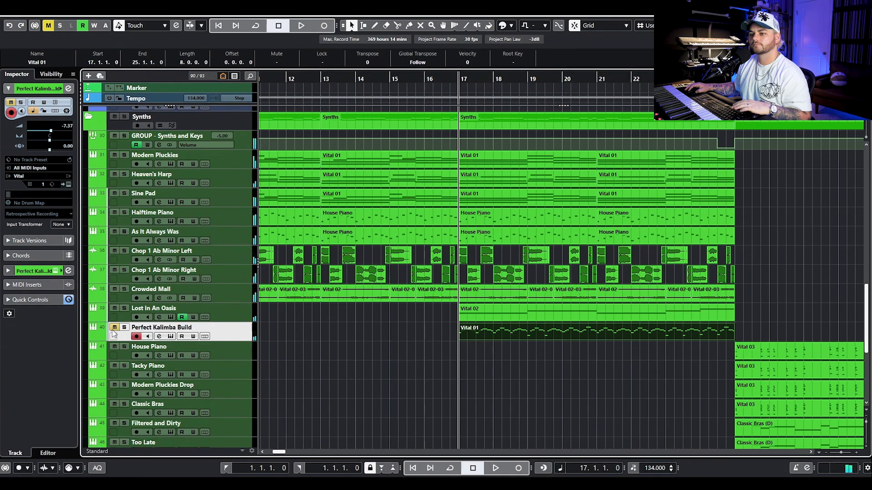
pyautogui.click(114, 327)
pyautogui.scroll(-2, 470, 328)
pyautogui.click(505, 351)
# Look over the arrangement's percussion, FX, bass and synth tracks to locate the build's transition effects.
pyautogui.scroll(5, 507, 351)
pyautogui.scroll(5, 503, 336)
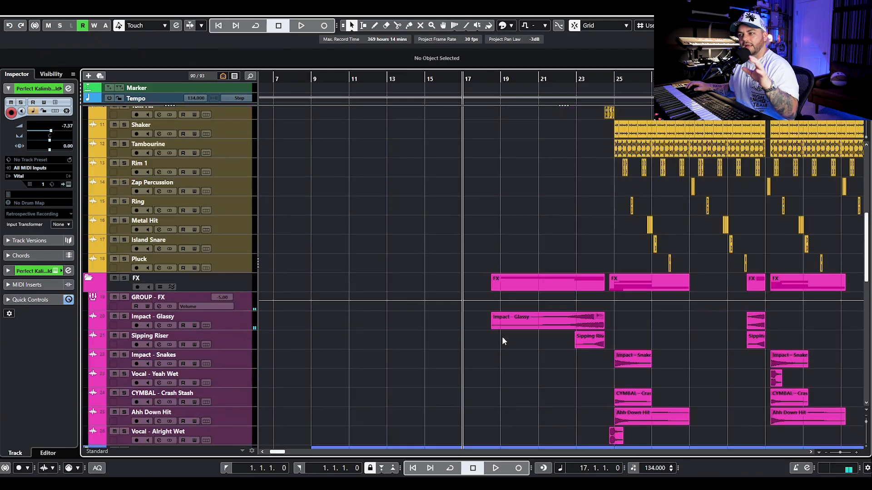
pyautogui.scroll(-5, 502, 336)
pyautogui.scroll(-2, 498, 338)
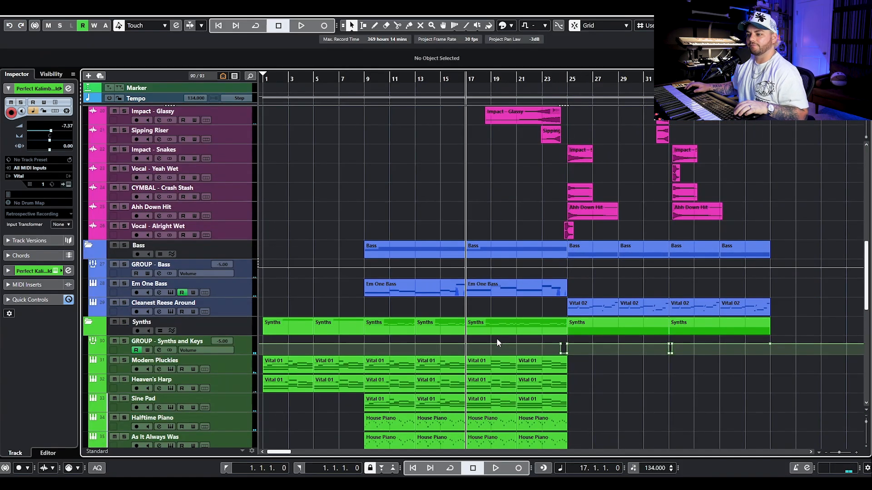
pyautogui.scroll(-10, 486, 344)
pyautogui.scroll(20, 486, 345)
pyautogui.scroll(-10, 490, 342)
pyautogui.scroll(3, 516, 273)
pyautogui.scroll(-1, 551, 206)
pyautogui.scroll(4, 568, 200)
# Examine the Impact - Glassy and Sipping Riser events leading up to bar 25, selecting Sipping Riser.
pyautogui.moveTo(596, 321); pyautogui.dragTo(568, 257)
pyautogui.scroll(4, 582, 285)
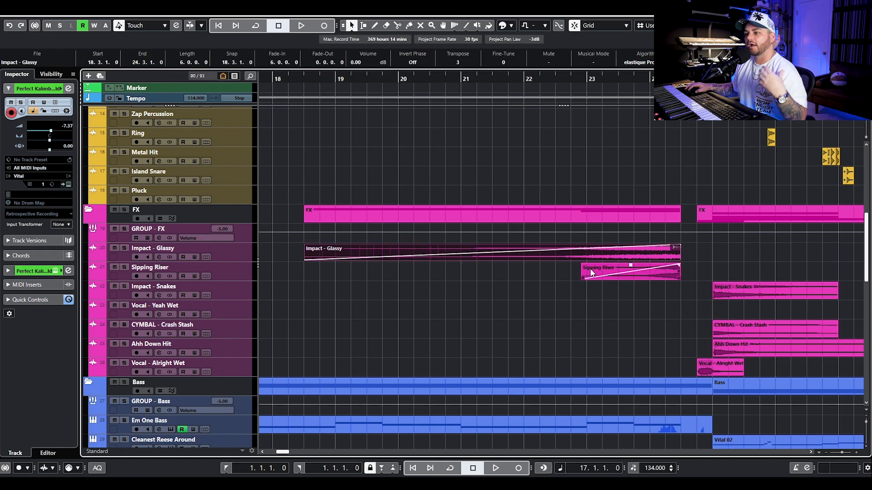
pyautogui.click(683, 272)
pyautogui.click(643, 276)
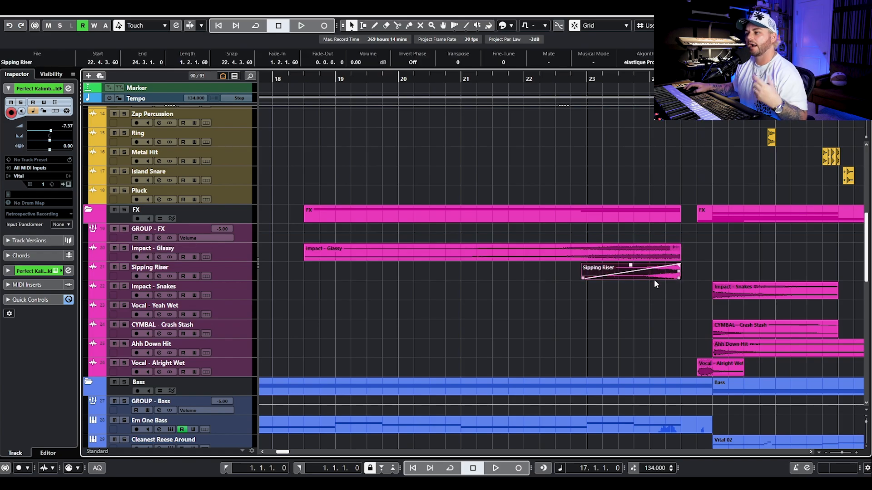
pyautogui.hscroll(5, 653, 282)
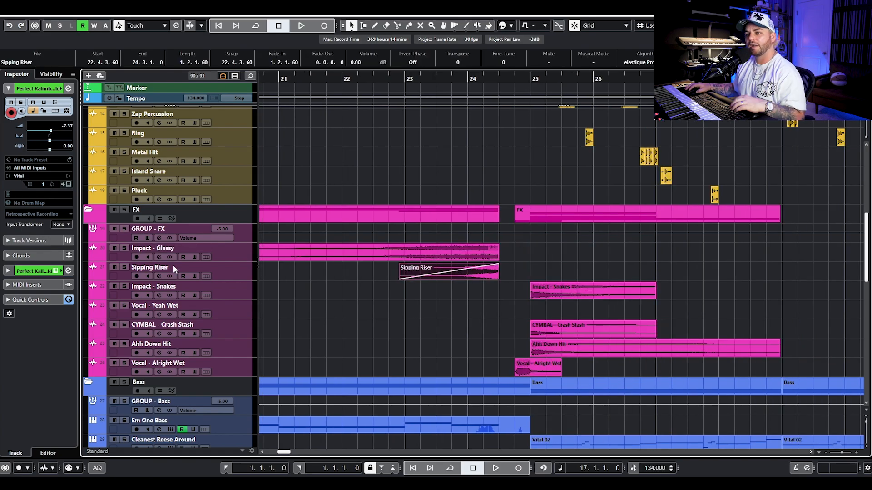
# Select the Vocal - Alright Wet event just before bar 25 and examine its placement.
pyautogui.click(555, 367)
pyautogui.scroll(-2, 581, 357)
pyautogui.hscroll(2, 602, 356)
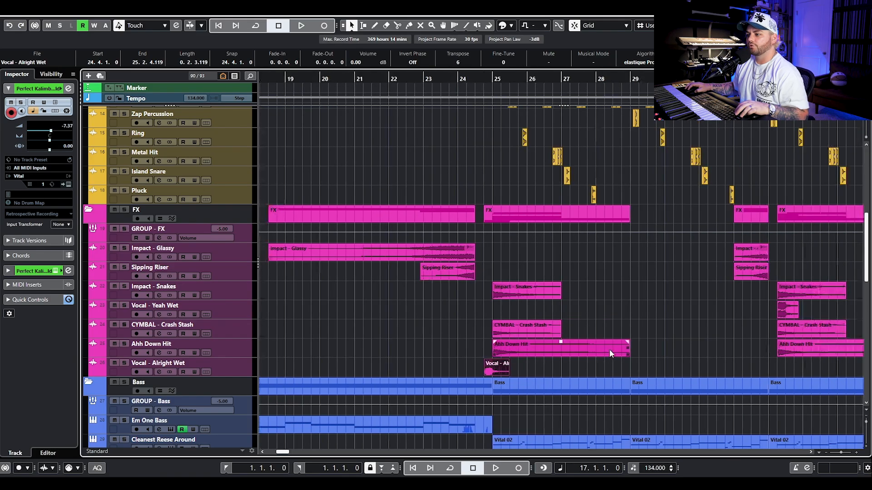
pyautogui.scroll(4, 503, 349)
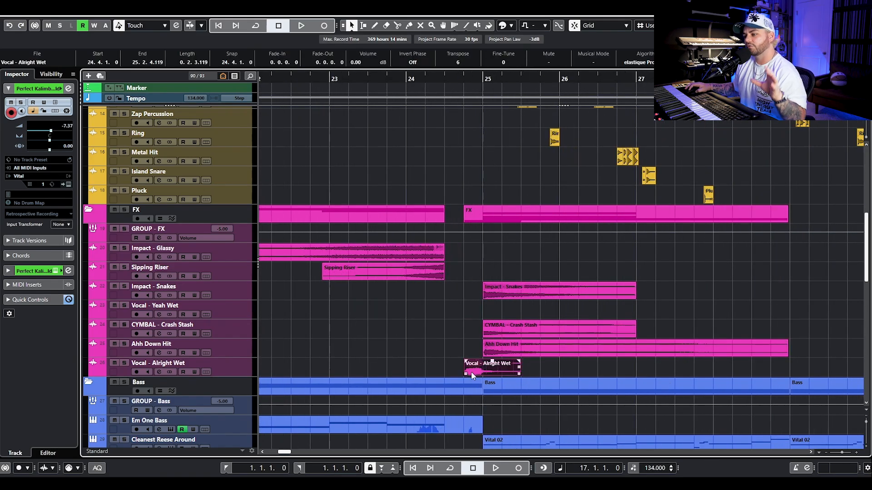
# Examine the impact layers at bar 25, selecting CYMBAL - Crash Stash and Ahh Down Hit in turn.
pyautogui.click(469, 334)
pyautogui.moveTo(464, 283); pyautogui.dragTo(529, 310)
pyautogui.scroll(3, 519, 260)
pyautogui.moveTo(523, 258); pyautogui.dragTo(508, 306)
pyautogui.click(518, 331)
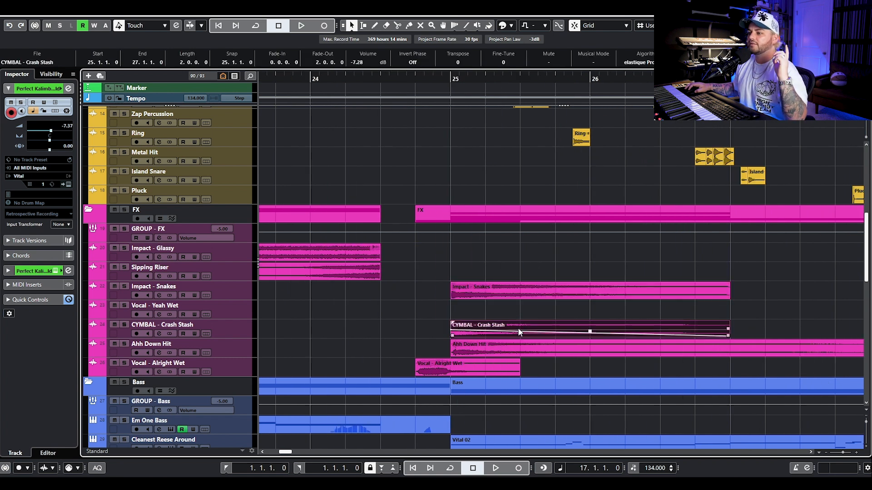
pyautogui.click(545, 349)
pyautogui.scroll(-3, 694, 309)
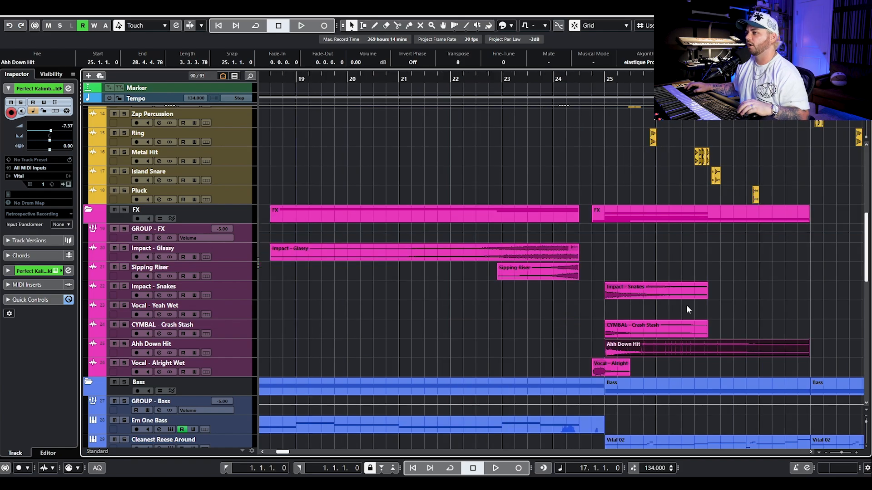
# Examine how the FX and auxiliary percussion events are arranged between bars 22 and 33.
pyautogui.hscroll(3, 687, 307)
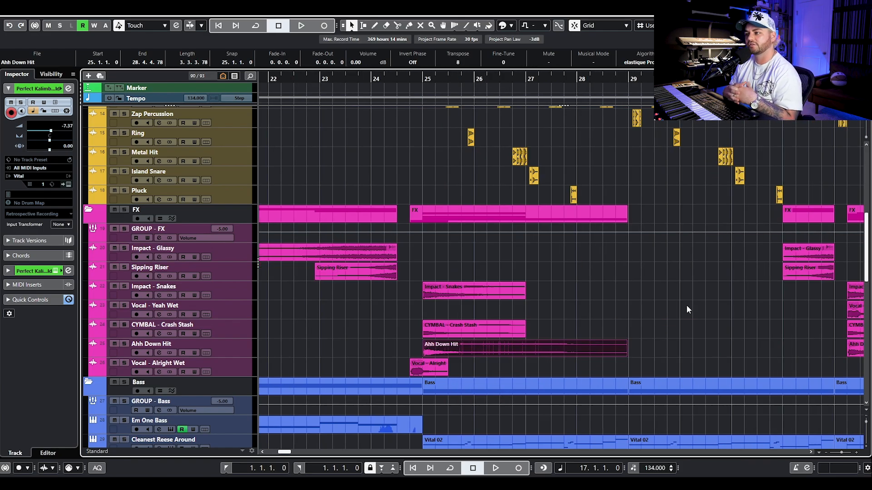
pyautogui.scroll(-2, 687, 309)
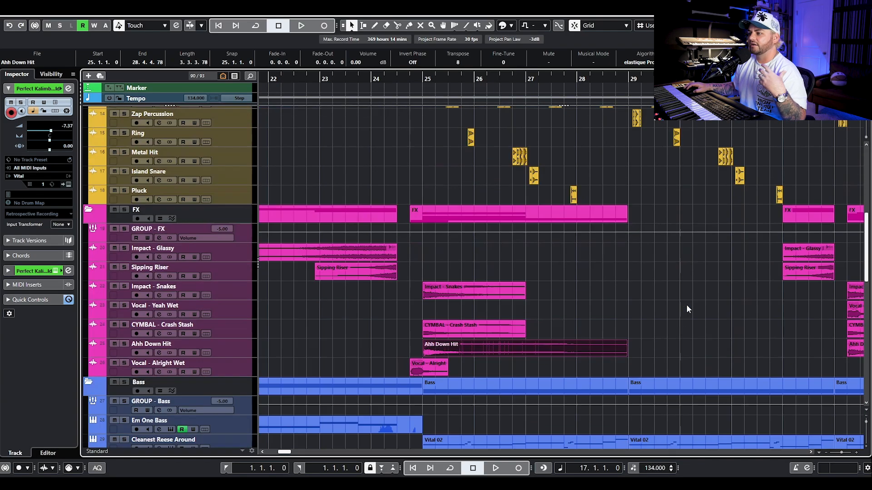
pyautogui.scroll(4, 683, 308)
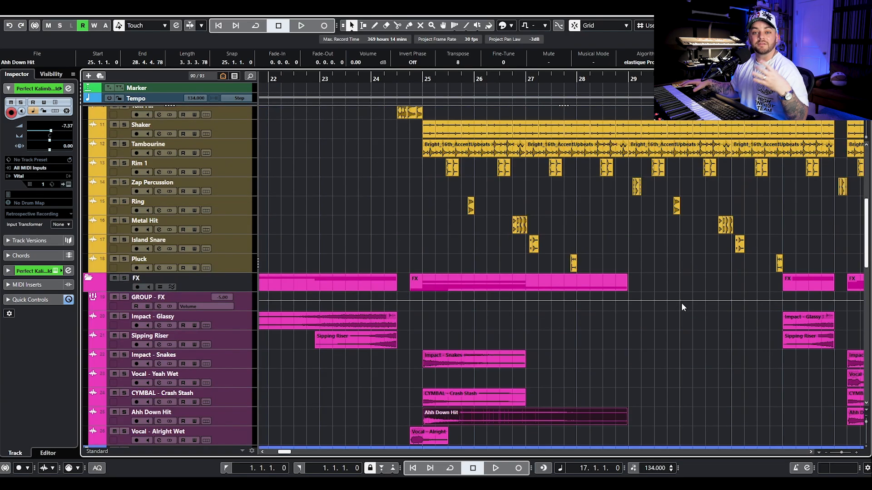
pyautogui.scroll(-3, 687, 361)
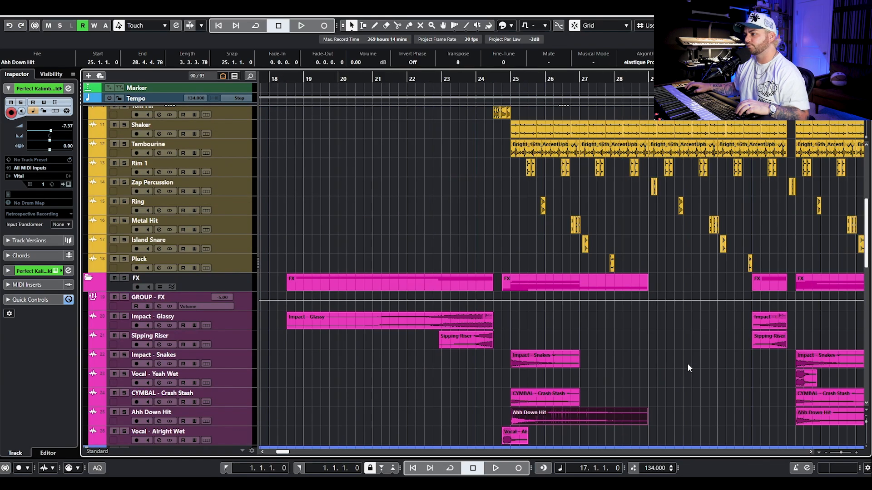
pyautogui.scroll(-2, 687, 363)
pyautogui.hscroll(2, 672, 363)
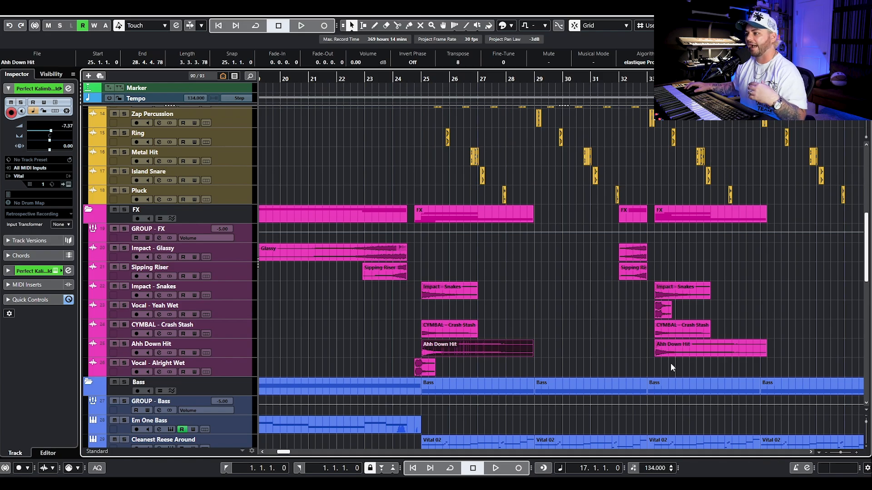
pyautogui.scroll(8, 670, 363)
pyautogui.scroll(-6, 610, 337)
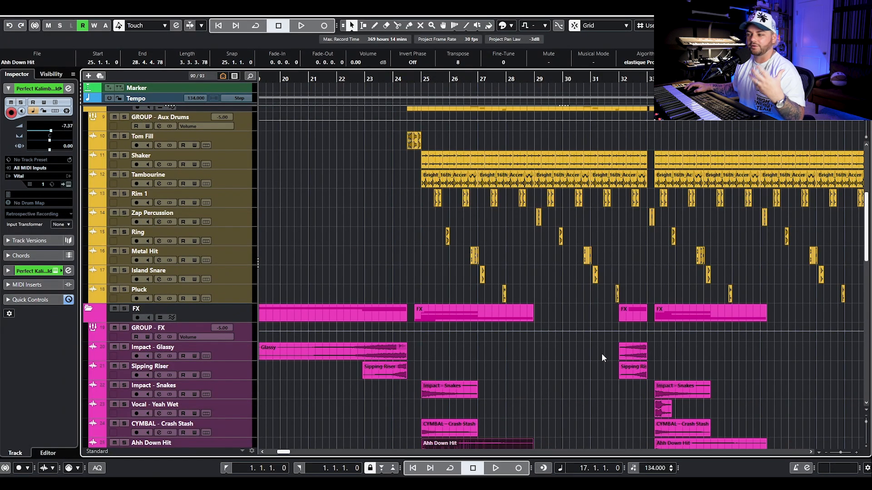
pyautogui.scroll(-2, 600, 363)
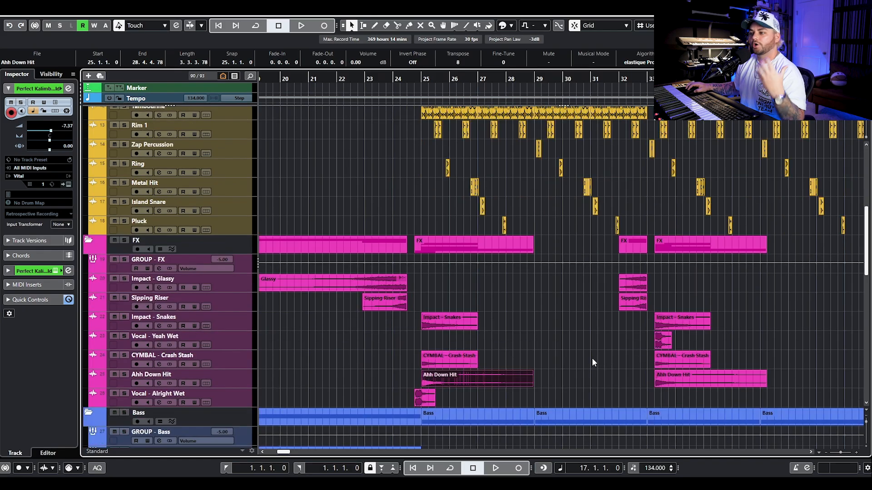
pyautogui.scroll(2, 583, 352)
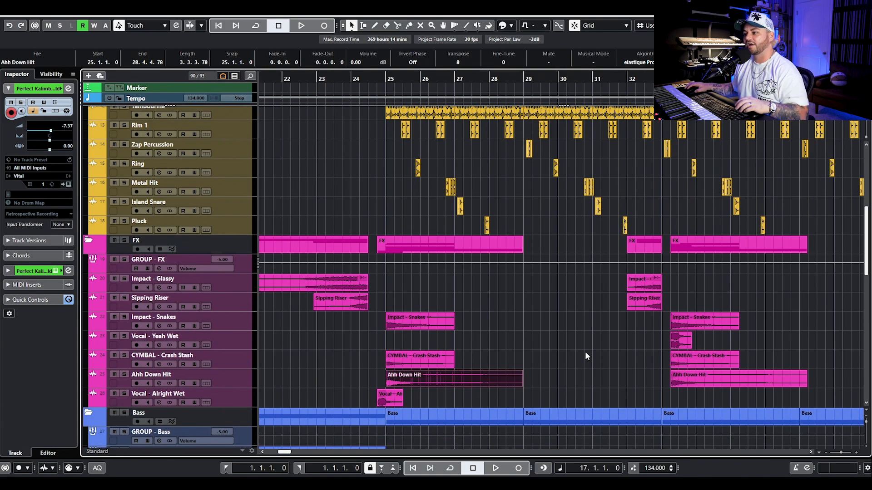
# Examine the FX events around bar 33, including Vocal - Yeah Wet, and the Synths and Keys group's volume automation.
pyautogui.hscroll(3, 583, 351)
pyautogui.scroll(-3, 581, 349)
pyautogui.scroll(3, 573, 342)
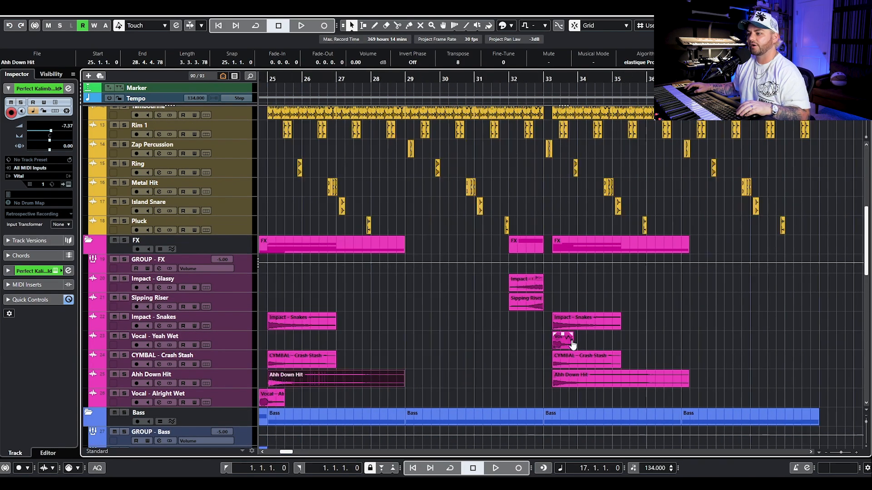
pyautogui.scroll(2, 573, 343)
pyautogui.scroll(-2, 522, 318)
pyautogui.hscroll(-3, 522, 317)
pyautogui.scroll(8, 641, 290)
pyautogui.hscroll(3, 587, 287)
pyautogui.scroll(4, 588, 288)
pyautogui.scroll(-6, 576, 300)
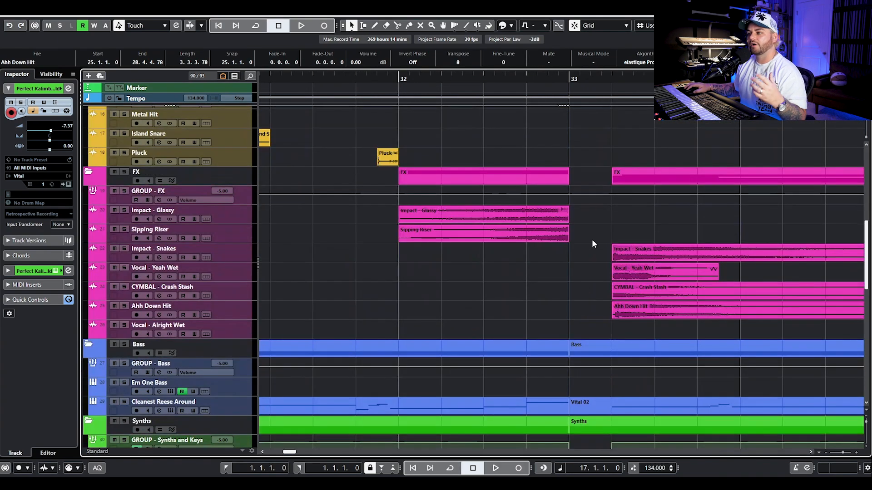
pyautogui.scroll(-5, 586, 263)
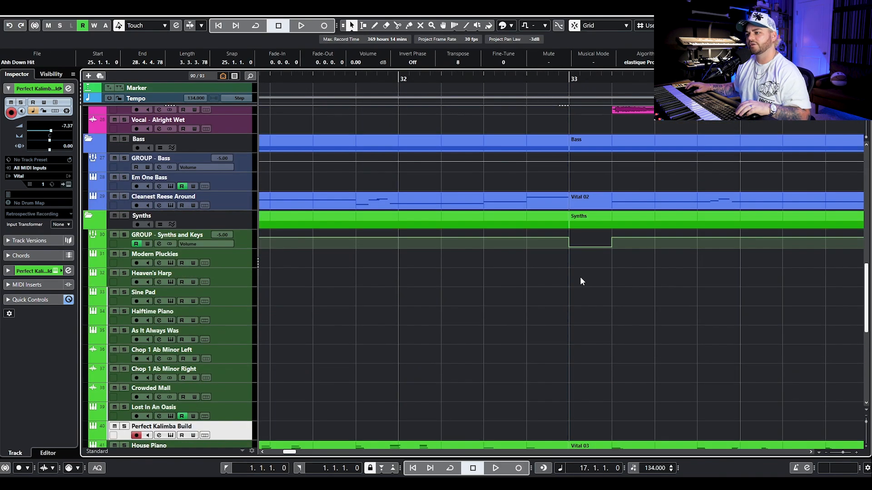
pyautogui.scroll(-8, 598, 260)
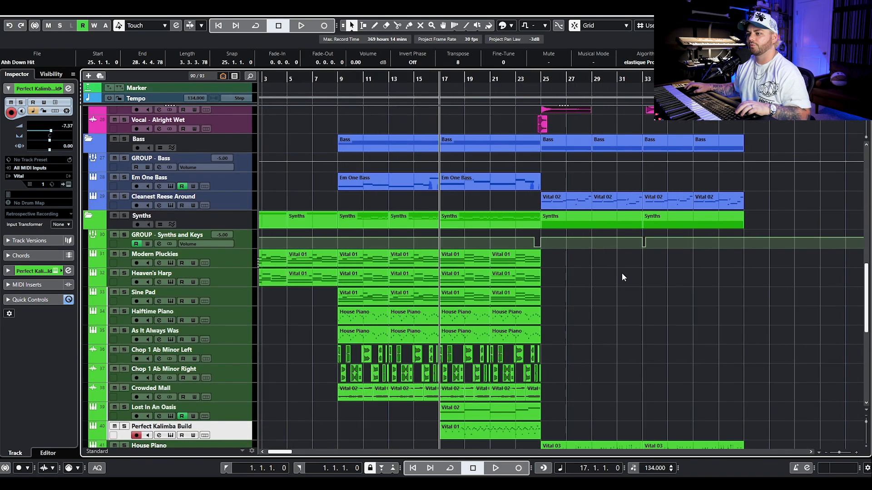
# Show the used automation lanes for all tracks and close the automation panel.
pyautogui.click(177, 25)
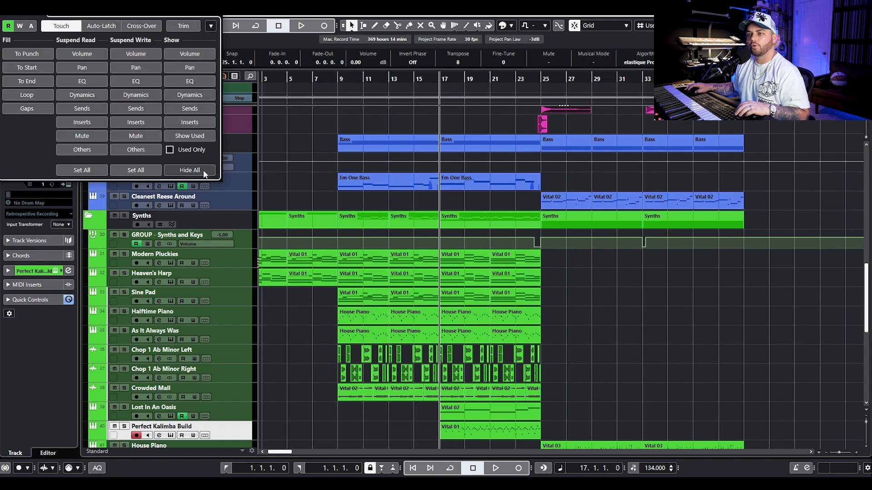
pyautogui.click(190, 136)
pyautogui.click(214, 9)
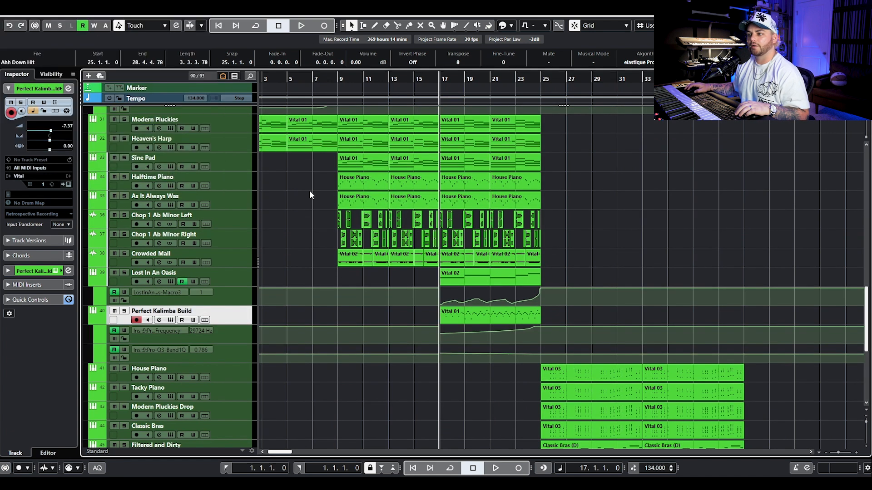
# Inspect the bar 17 automation points of Lost In An Oasis's Macro 3 and Perfect Kalimba Build's Band 1 Frequency.
pyautogui.moveTo(439, 289); pyautogui.dragTo(439, 305)
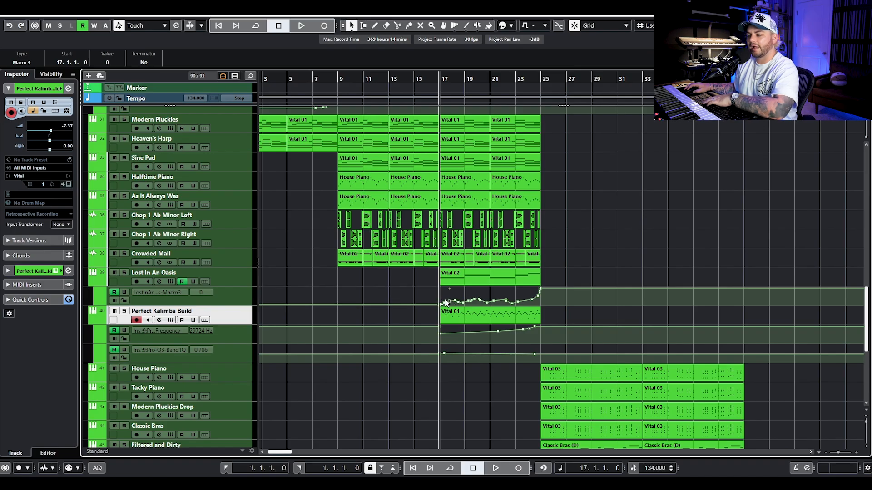
pyautogui.click(440, 333)
pyautogui.hotkey('ctrl', 'z')
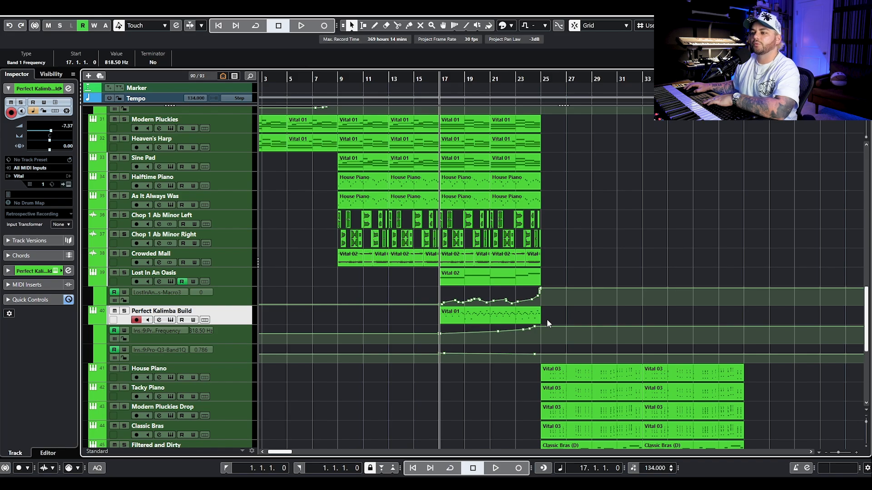
# Examine the Kickstart 2 Mix automation on the Synths and Keys group, selecting its bar 17 points, and on the bass and FX tracks.
pyautogui.scroll(5, 460, 353)
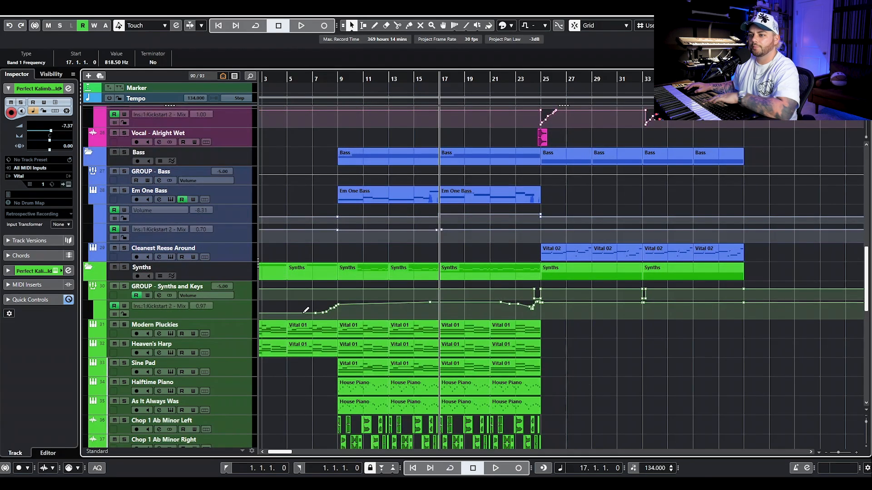
pyautogui.hscroll(-2, 300, 323)
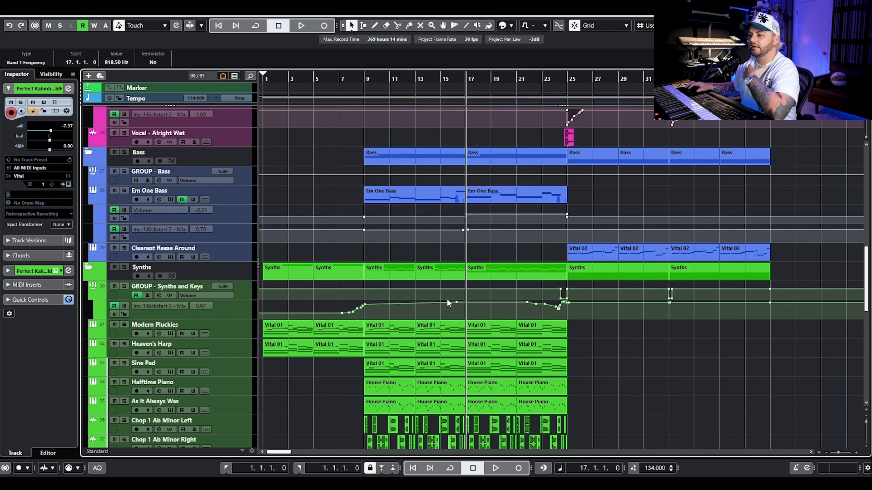
pyautogui.scroll(14, 462, 276)
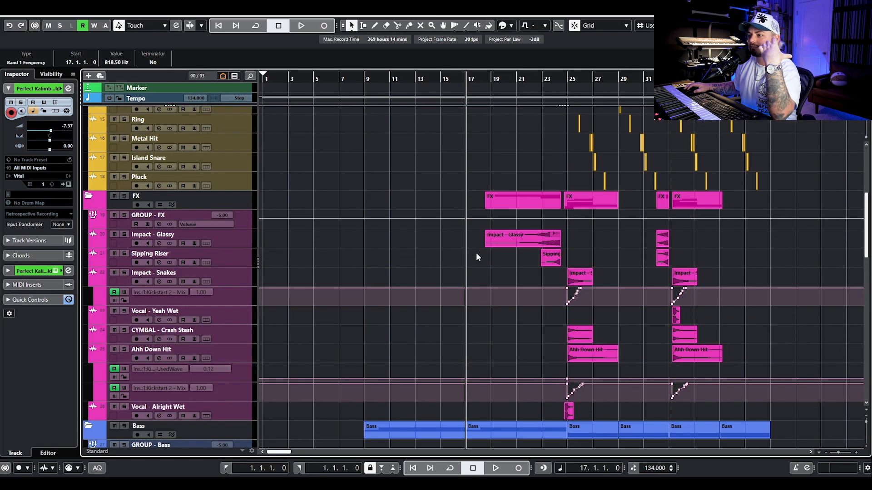
pyautogui.scroll(-13, 506, 236)
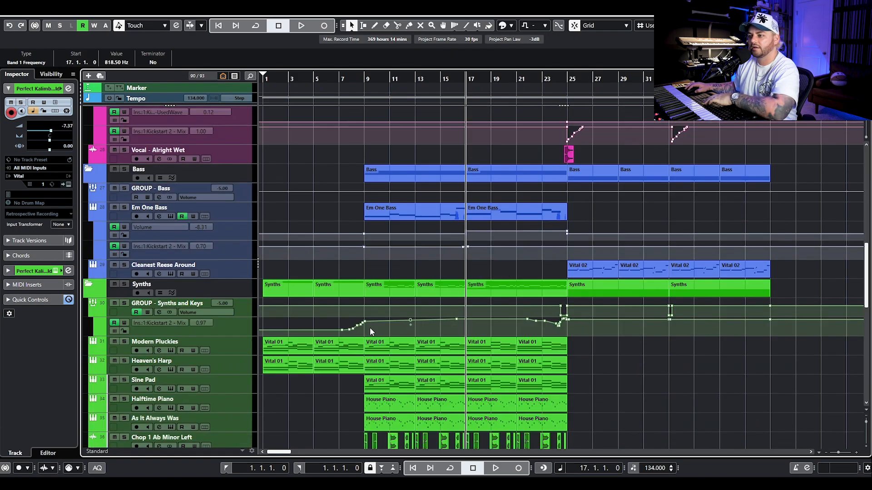
pyautogui.moveTo(463, 317); pyautogui.dragTo(514, 332)
pyautogui.scroll(4, 497, 307)
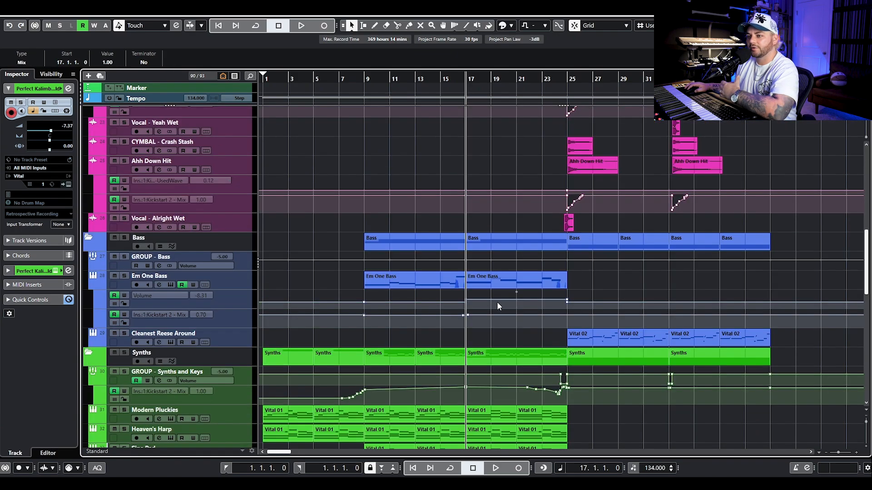
pyautogui.scroll(4, 593, 307)
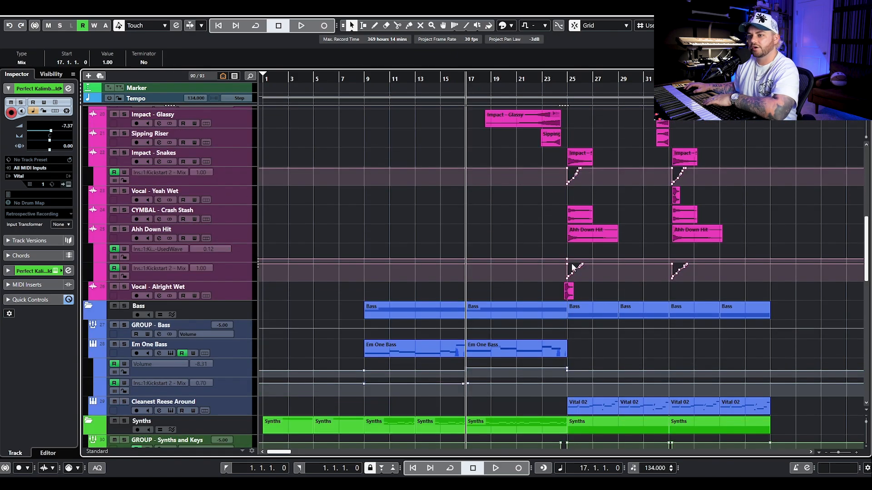
# Solo Ahh Down Hit and play it from bar 25 with its Kickstart 2 insert bypassed.
pyautogui.click(566, 80)
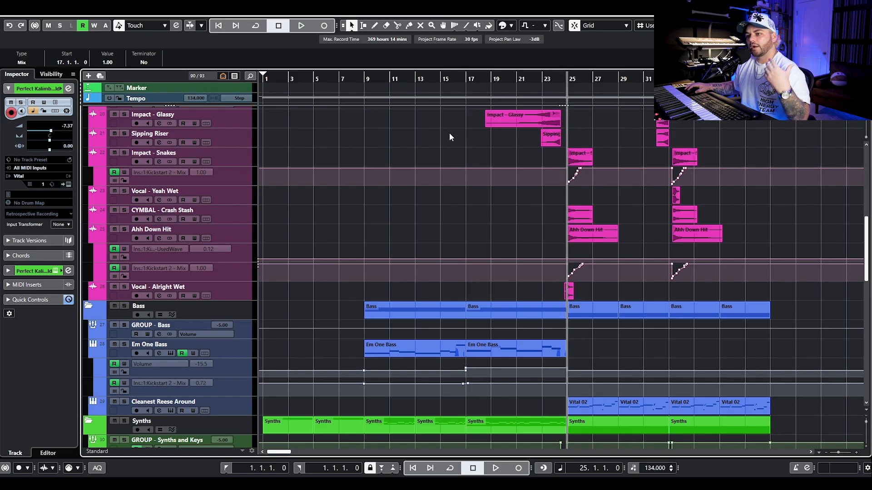
pyautogui.click(124, 230)
pyautogui.click(159, 238)
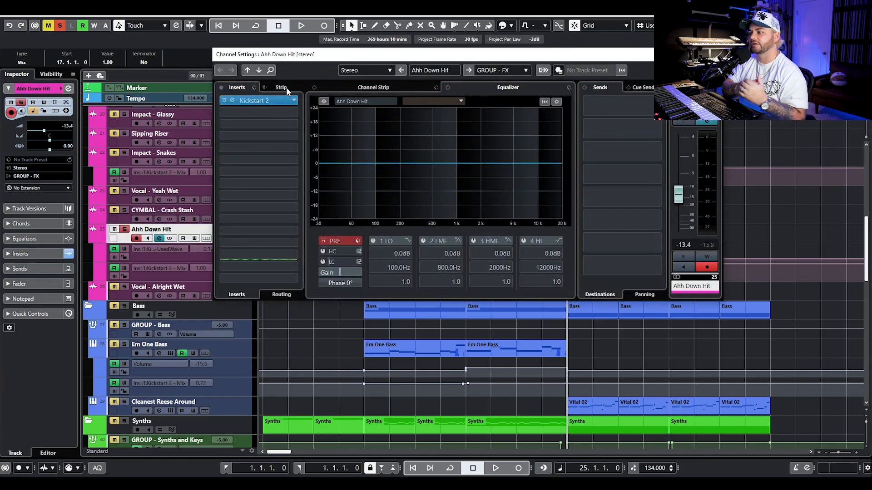
pyautogui.click(225, 101)
pyautogui.press('space')
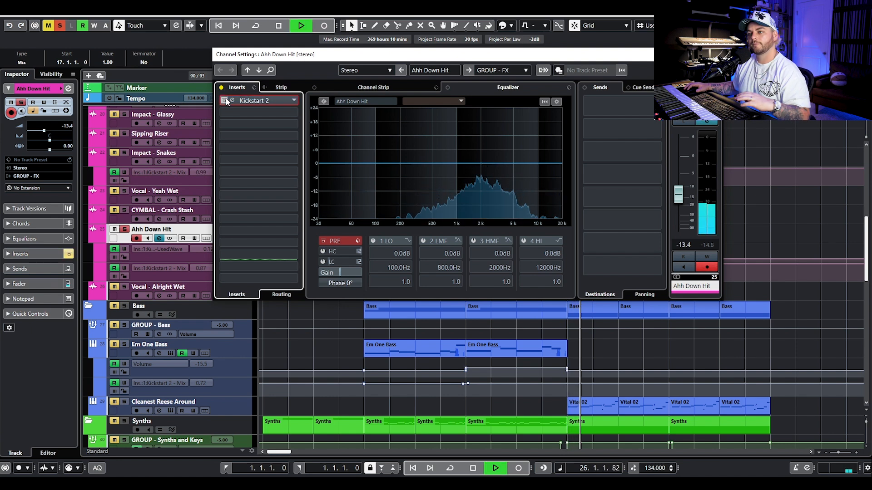
pyautogui.press('space')
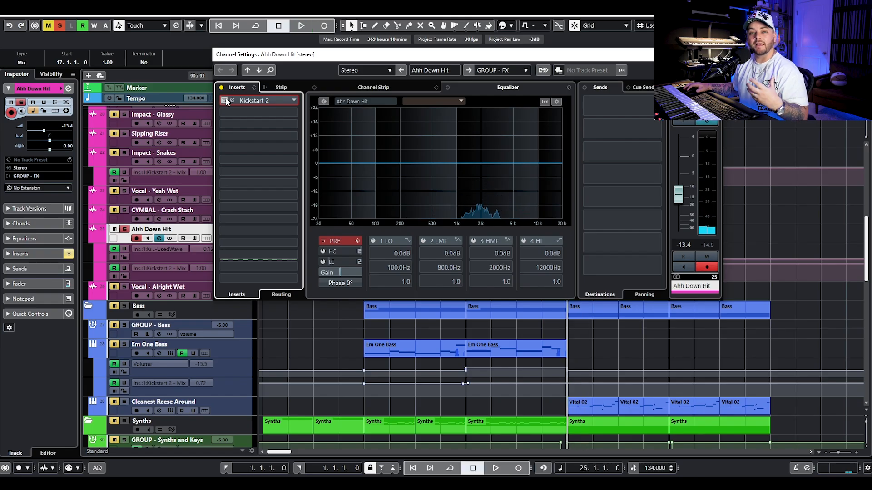
# Play Ahh Down Hit from bar 25 with Kickstart 2 active and its window open, and close the plug-in and channel settings.
pyautogui.click(259, 101)
pyautogui.moveTo(831, 153); pyautogui.dragTo(432, 134)
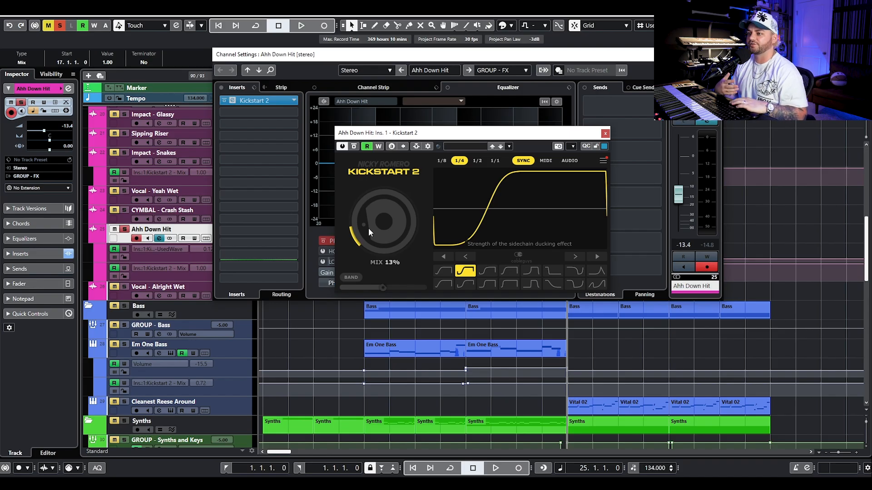
pyautogui.press('space')
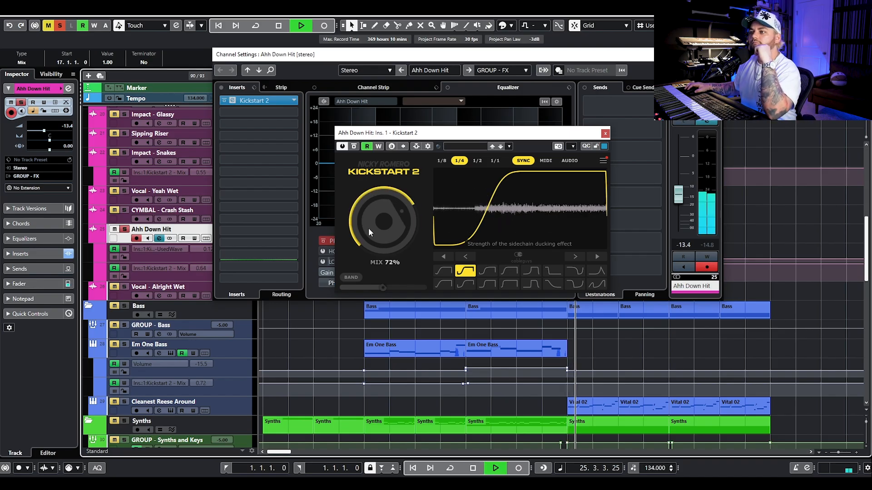
pyautogui.press('space')
pyautogui.press('e')
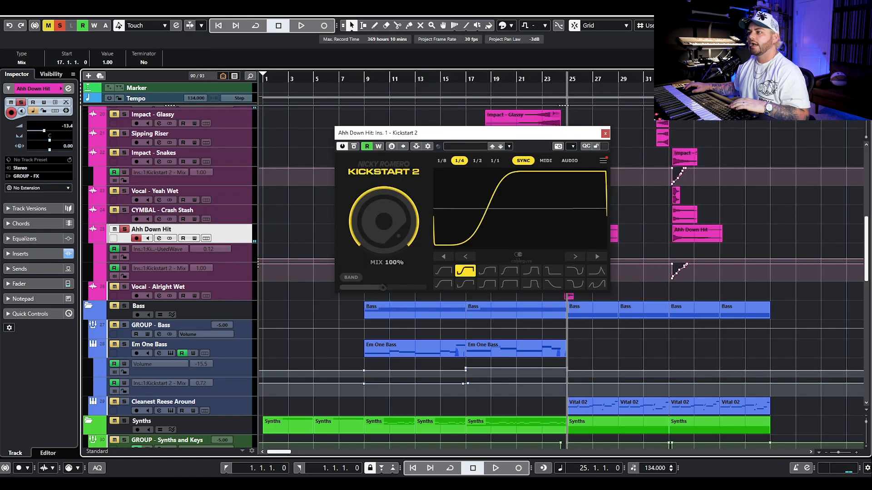
pyautogui.click(605, 133)
pyautogui.click(616, 141)
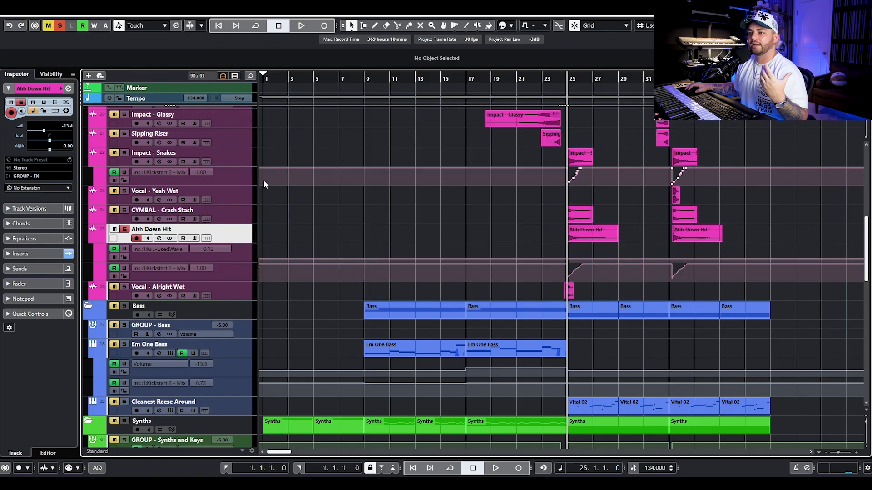
# Solo Impact - Snakes instead of Ahh Down Hit and play it from bar 25 with its channel settings open.
pyautogui.click(124, 229)
pyautogui.click(124, 153)
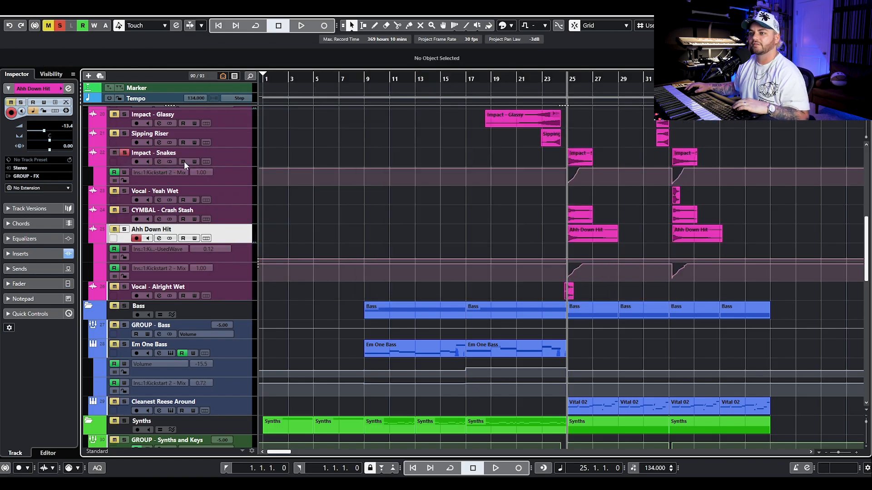
pyautogui.click(184, 162)
pyautogui.press('e')
pyautogui.press('space')
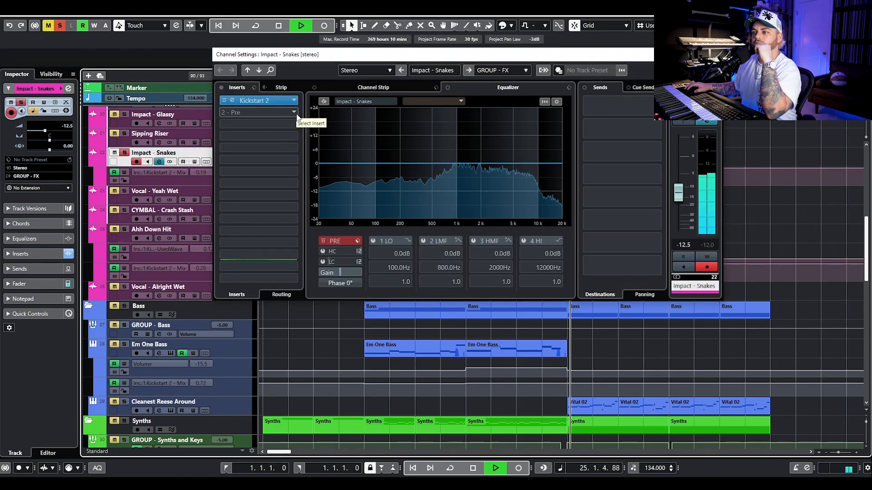
# Open Kickstart 2 on Impact - Snakes to watch its Mix during playback, and stop and close the plug-in and channel settings.
pyautogui.click(275, 101)
pyautogui.moveTo(817, 161); pyautogui.dragTo(359, 162)
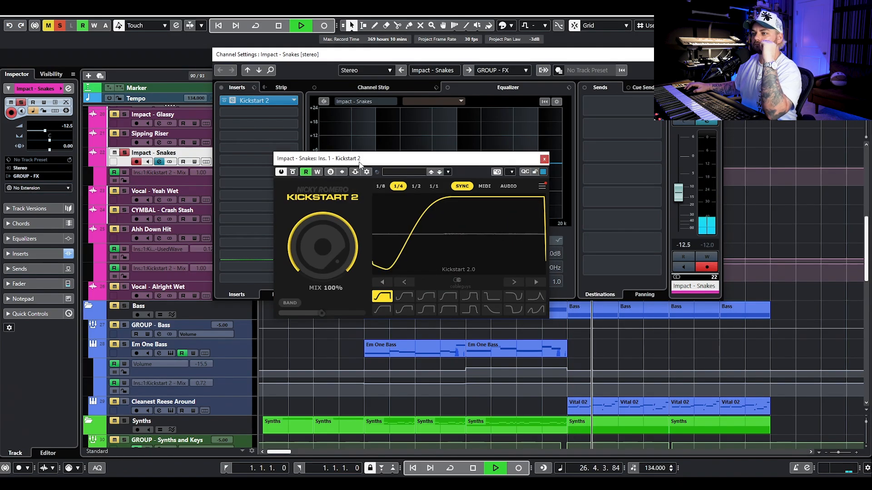
pyautogui.press('space')
pyautogui.click(544, 158)
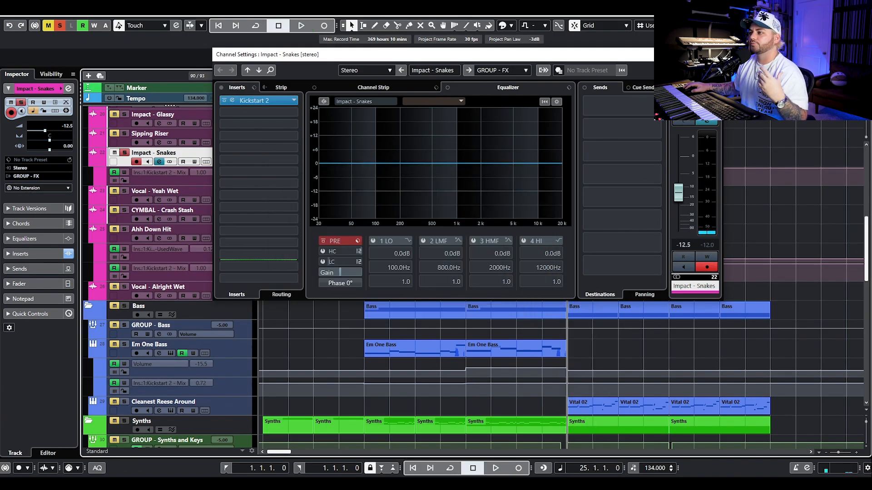
pyautogui.press('e')
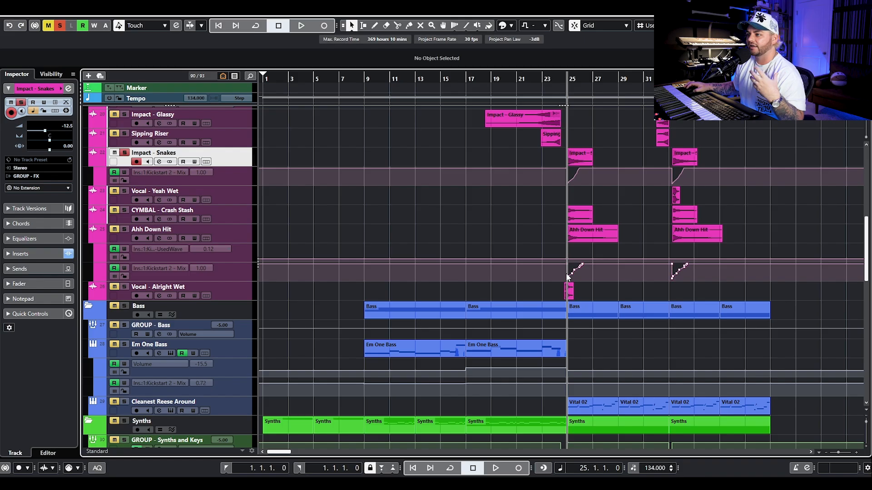
# Undo the changes to the Kickstart 2 Mix automation points at bar 25 on the impact tracks.
pyautogui.hotkey('ctrl', 'z')
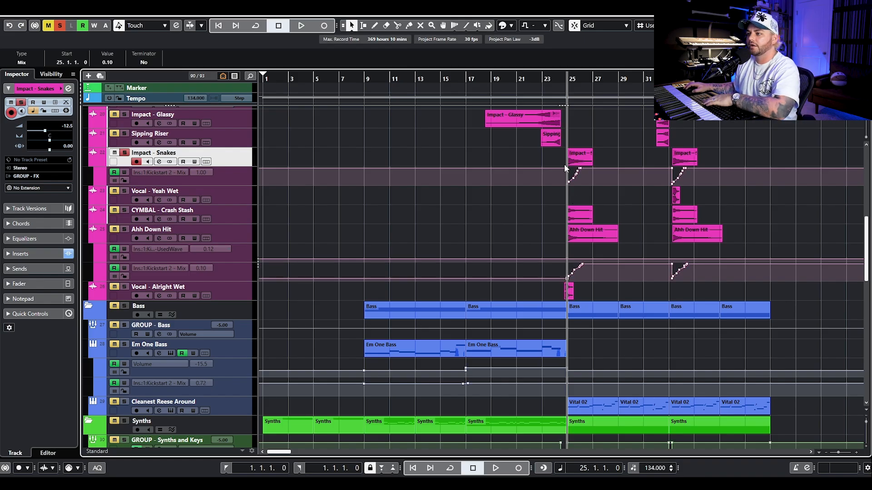
pyautogui.hotkey('ctrl', 'z')
pyautogui.scroll(9, 518, 211)
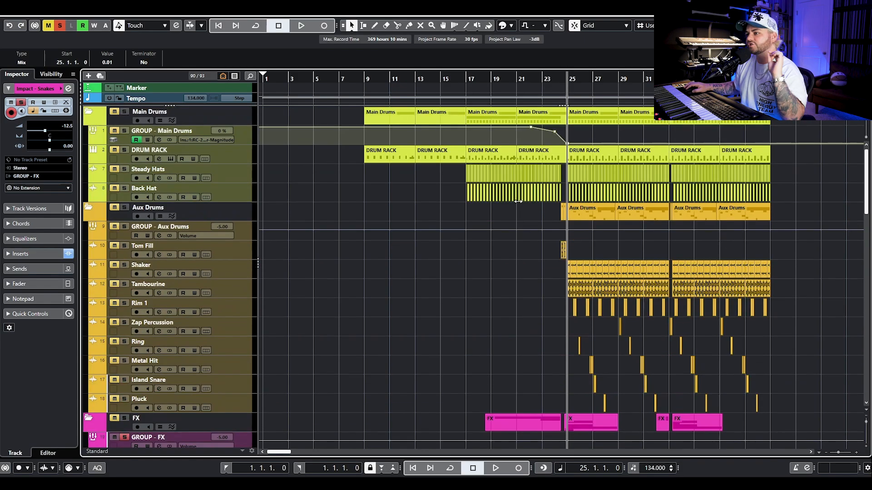
pyautogui.scroll(-15, 457, 168)
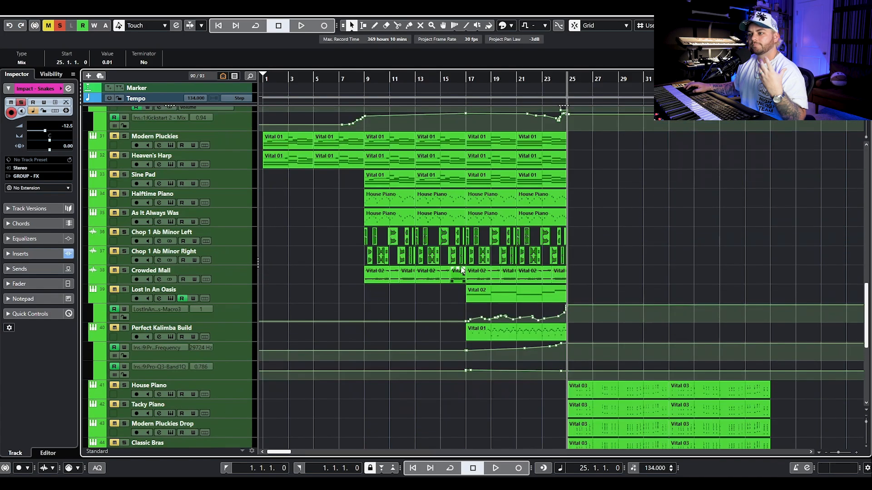
# Select groups of events on the synth tracks leading up to bar 25, ending with the Crowded Mall events, and examine the drop synths.
pyautogui.moveTo(606, 136); pyautogui.dragTo(204, 195)
pyautogui.click(665, 211)
pyautogui.moveTo(663, 204); pyautogui.dragTo(611, 253)
pyautogui.scroll(-3, 611, 252)
pyautogui.moveTo(603, 212); pyautogui.dragTo(305, 206)
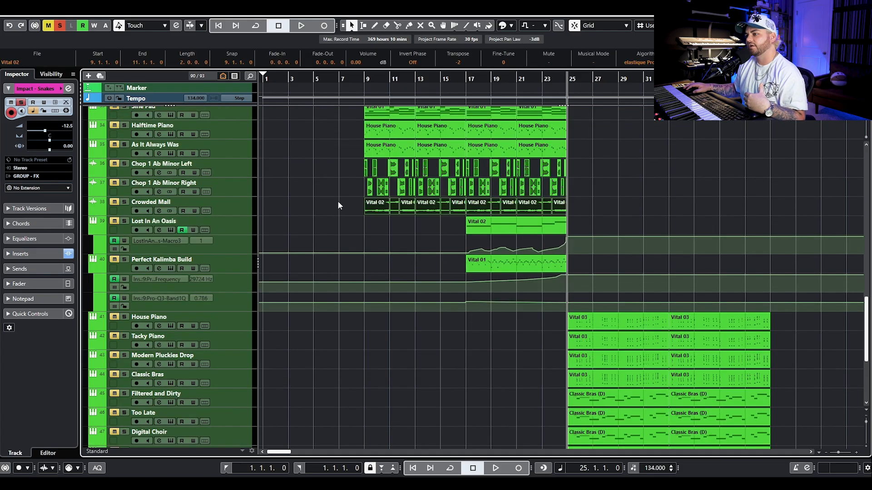
pyautogui.scroll(-4, 591, 300)
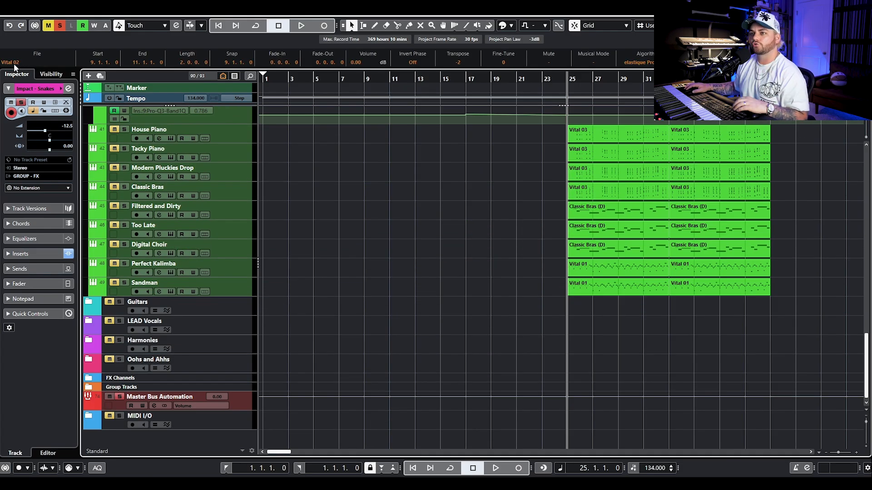
# Clear the track solos, hide all automation lanes and deselect the events.
pyautogui.scroll(15, 395, 262)
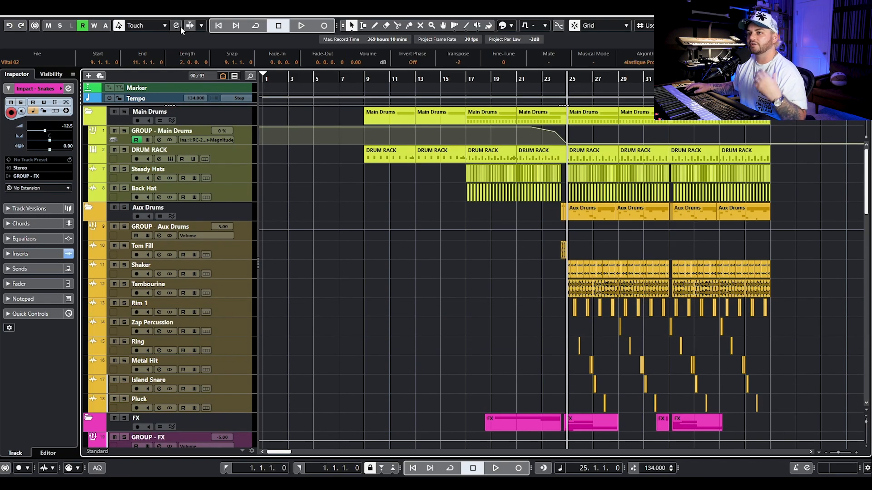
pyautogui.click(167, 26)
pyautogui.click(176, 26)
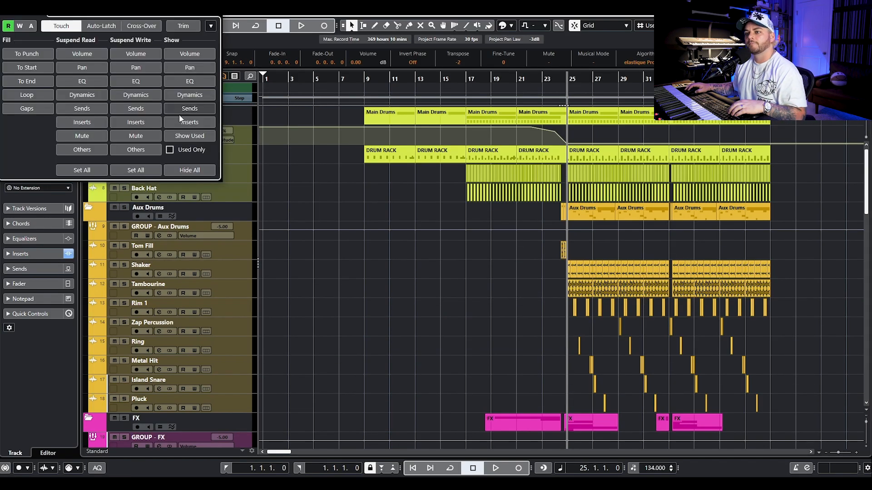
pyautogui.click(189, 170)
pyautogui.click(419, 175)
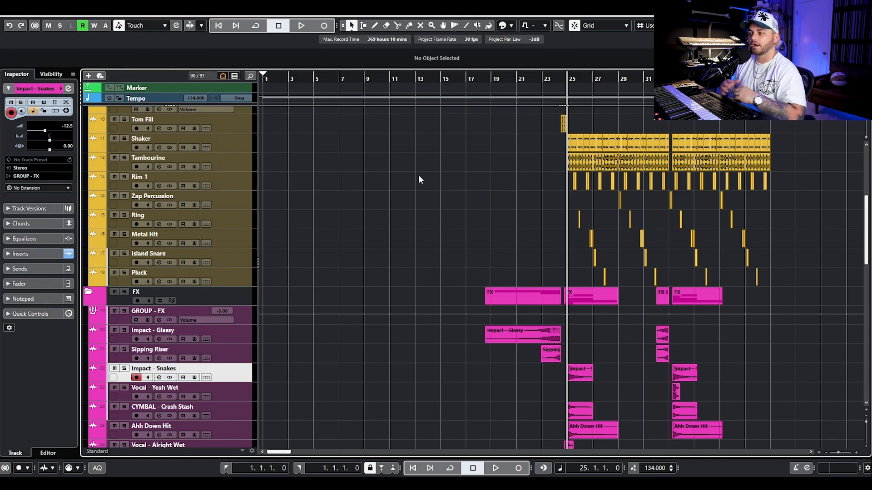
# Play the song from the start and view the RC-20 Retro Color insert on GROUP - Synths and Keys, closing its windows after.
pyautogui.press('h')
pyautogui.press('h')
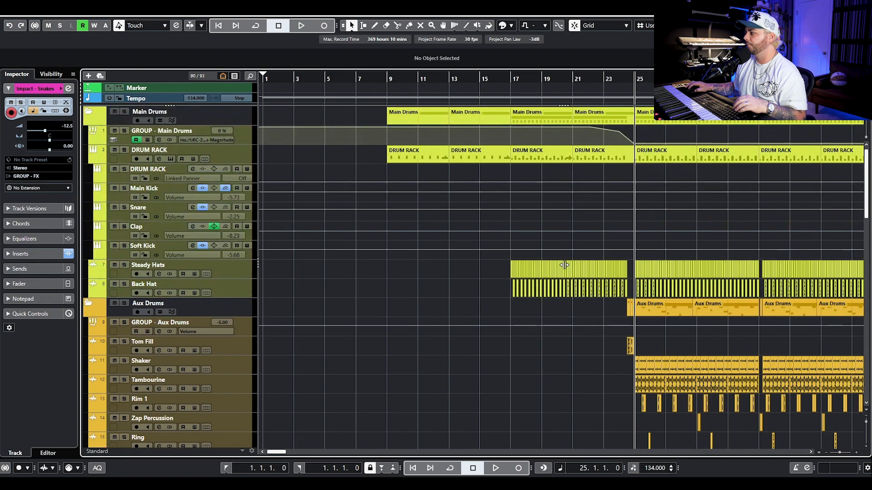
pyautogui.press('space')
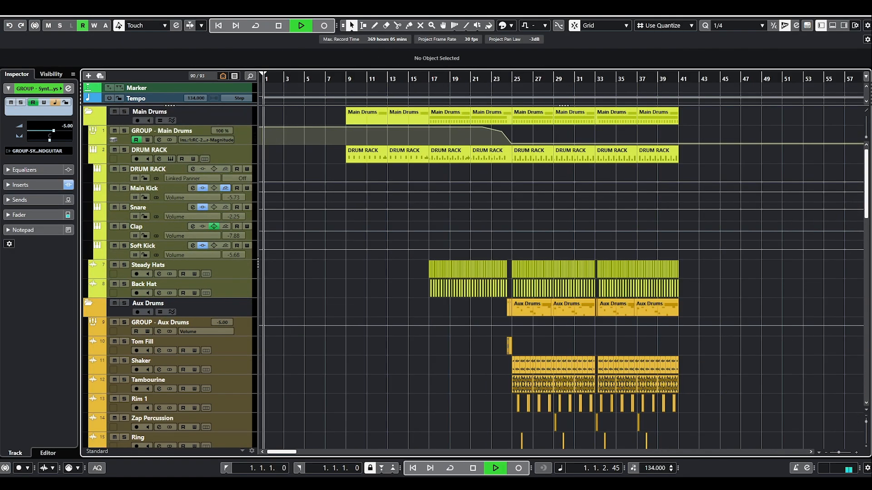
pyautogui.scroll(-15, 361, 263)
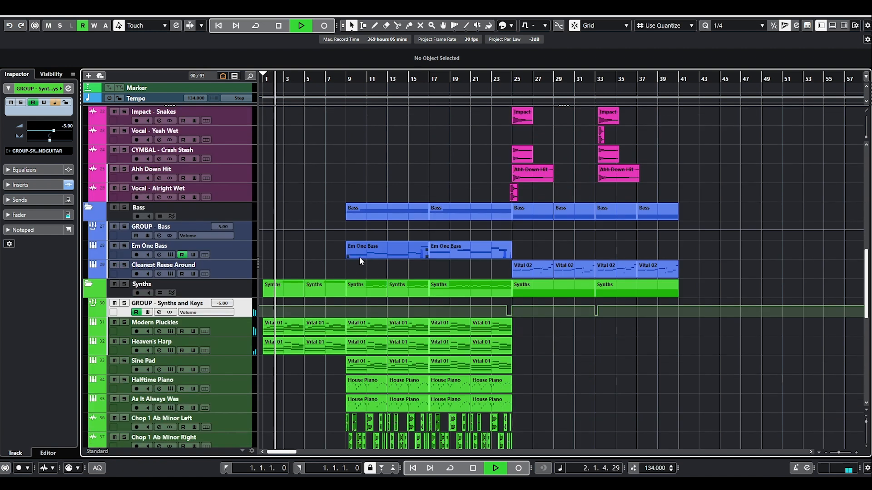
pyautogui.click(162, 312)
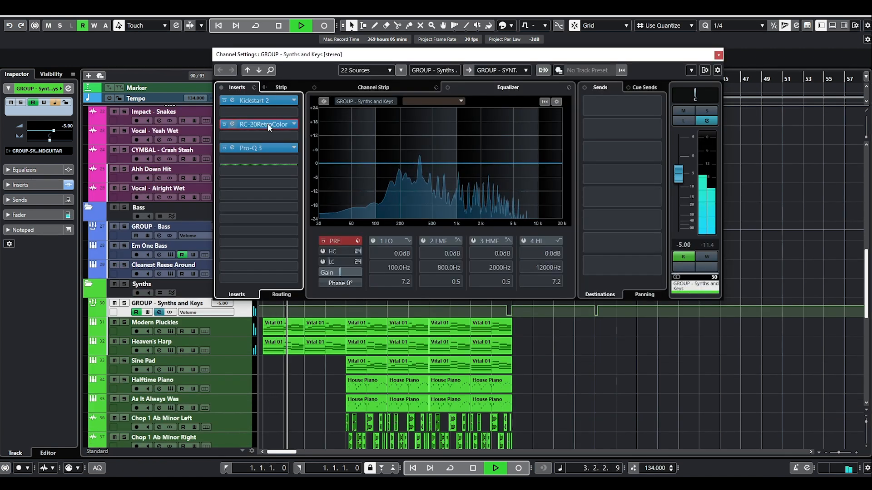
pyautogui.click(268, 124)
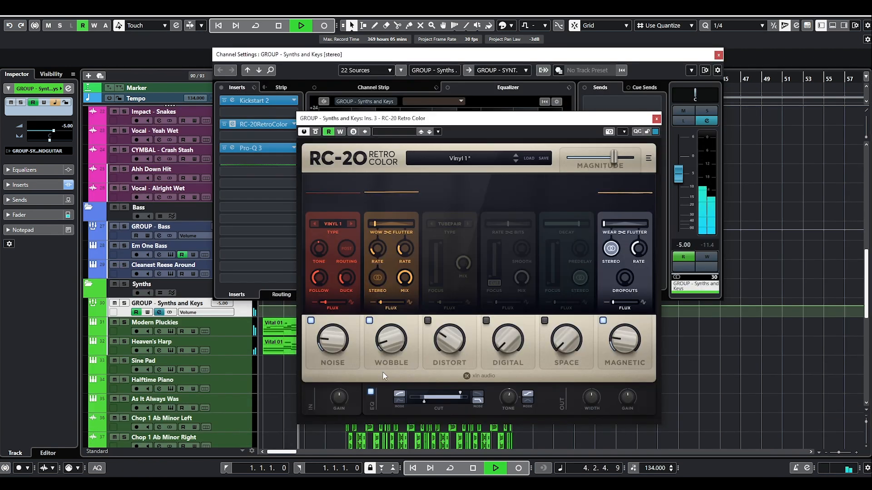
pyautogui.click(656, 120)
pyautogui.click(159, 312)
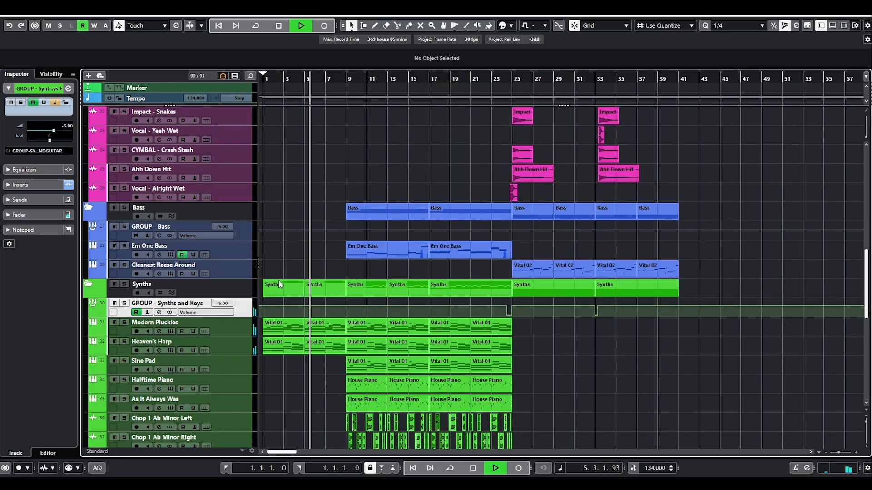
# View the instrument plug-ins of Modern Pluckies, Heaven's Harp and Em One Bass during playback, closing each one.
pyautogui.click(172, 331)
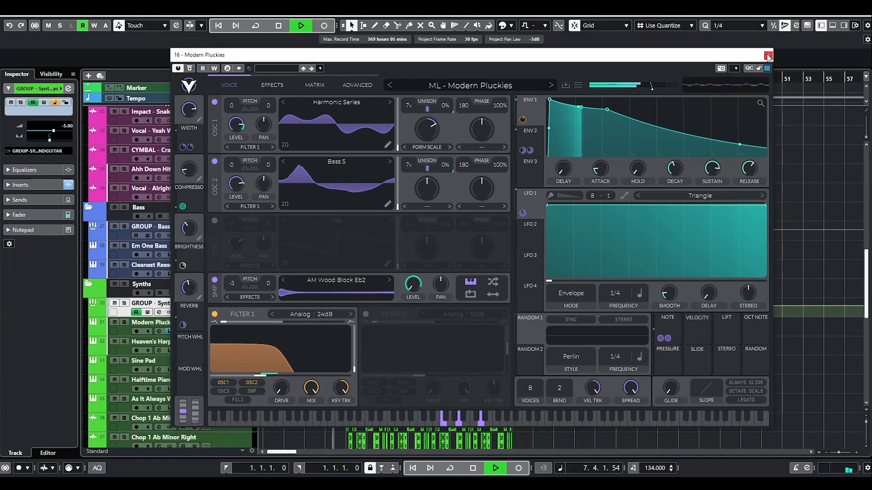
pyautogui.click(767, 56)
pyautogui.click(171, 351)
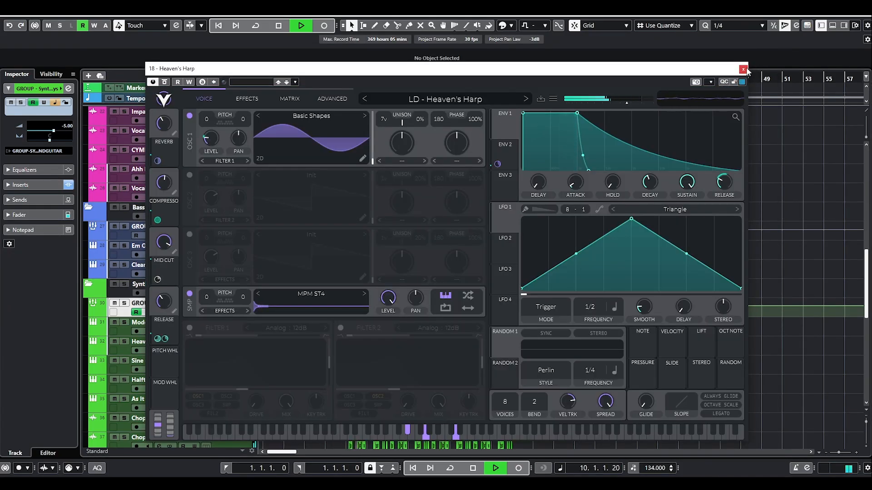
pyautogui.click(743, 69)
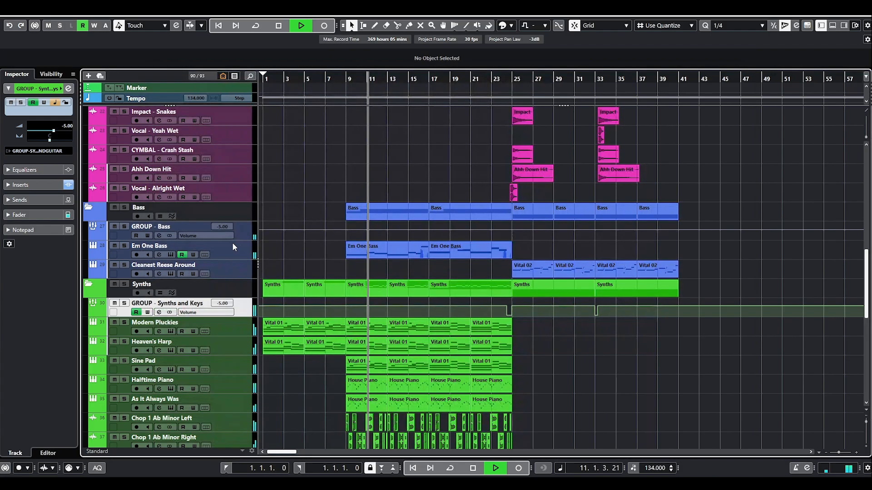
pyautogui.click(169, 254)
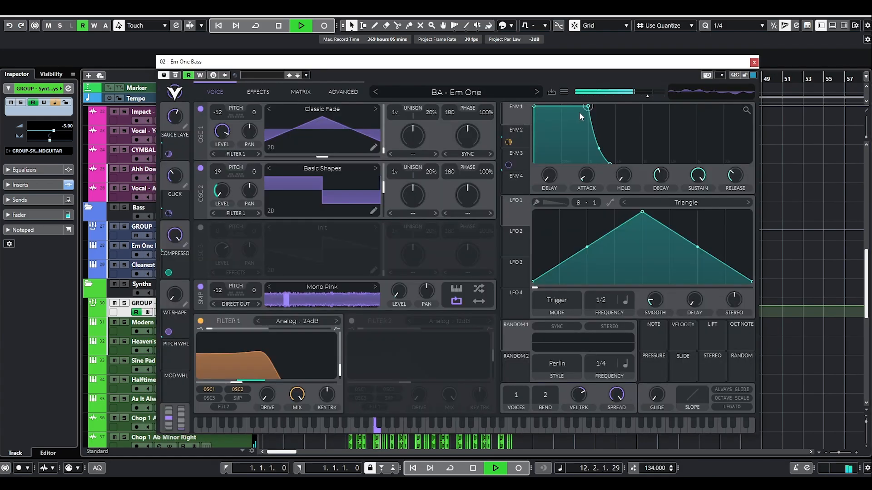
pyautogui.click(753, 63)
# Follow playback across the FX, bass and synth tracks, and view and close the Lost In An Oasis instrument.
pyautogui.scroll(10, 329, 210)
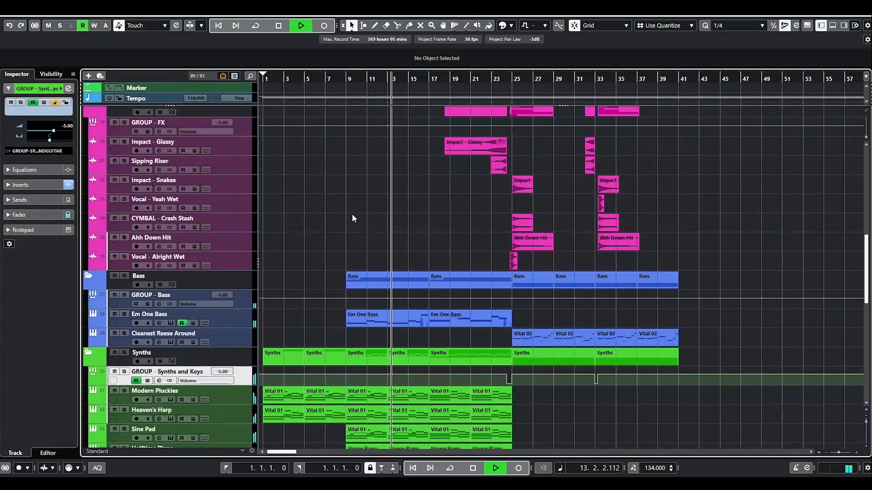
pyautogui.scroll(-12, 375, 198)
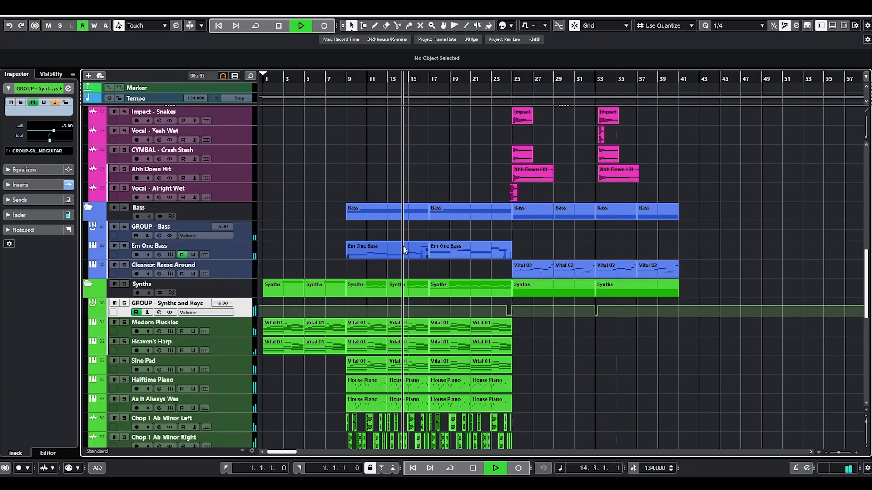
pyautogui.scroll(-4, 410, 247)
pyautogui.scroll(8, 411, 241)
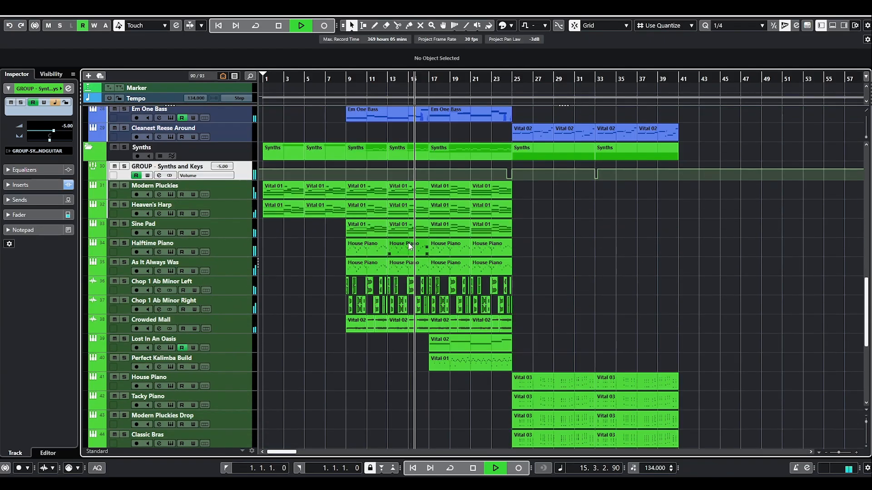
pyautogui.scroll(-3, 414, 252)
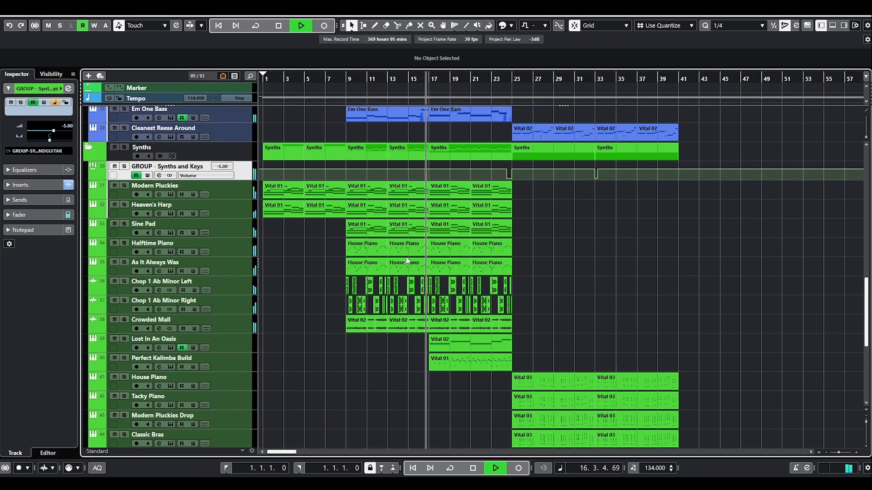
pyautogui.scroll(-3, 407, 260)
pyautogui.click(170, 280)
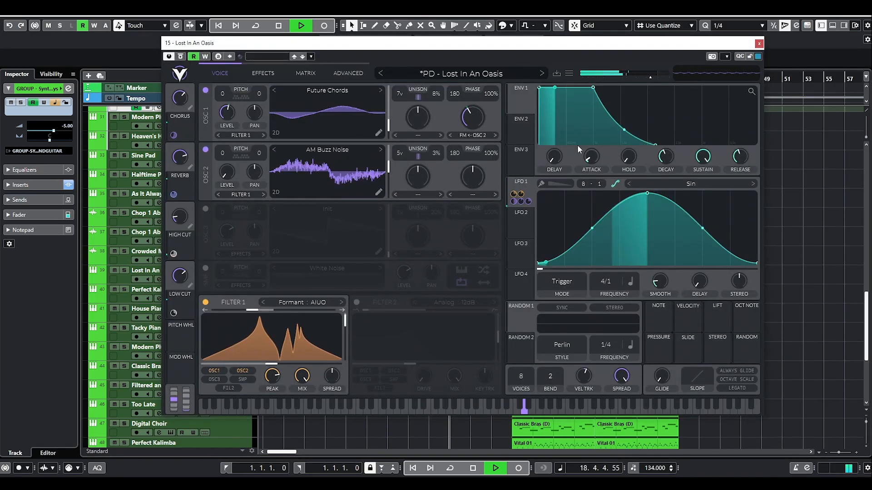
pyautogui.click(758, 43)
# Open the Perfect Kalimba Build instrument, move its window fully into view to examine it, and close it.
pyautogui.scroll(-4, 325, 241)
pyautogui.click(171, 231)
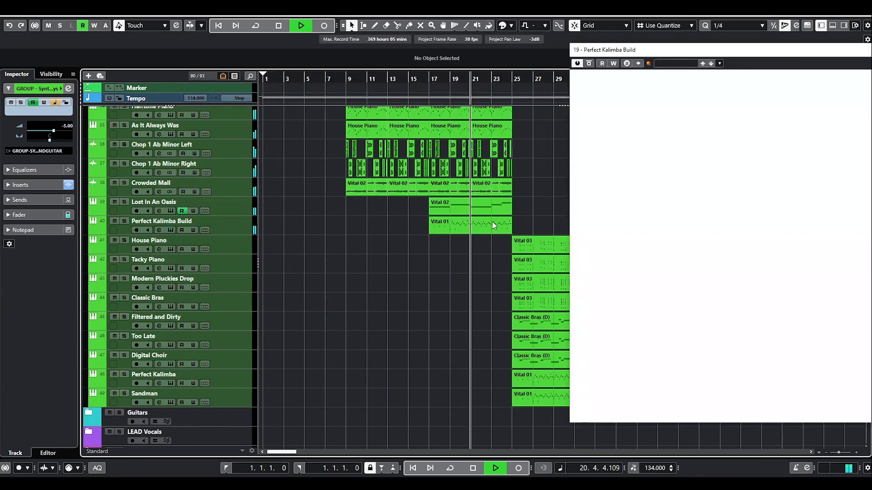
pyautogui.moveTo(653, 47); pyautogui.dragTo(247, 89)
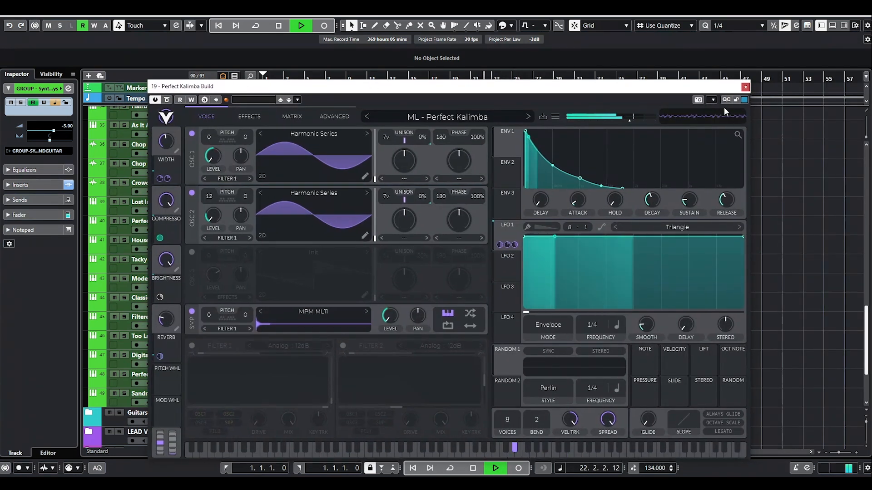
pyautogui.click(745, 87)
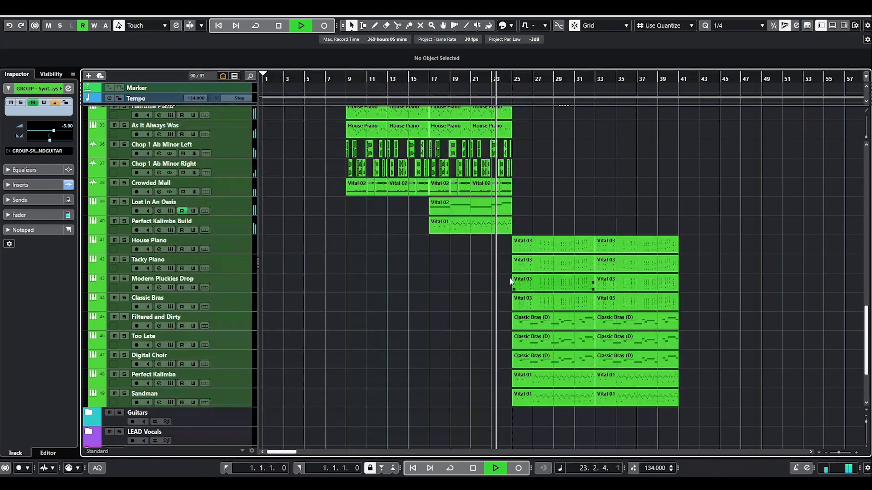
# Examine the notes of the House Piano event at bar 25, close the editor, and follow playback on the drum and FX tracks.
pyautogui.doubleClick(557, 237)
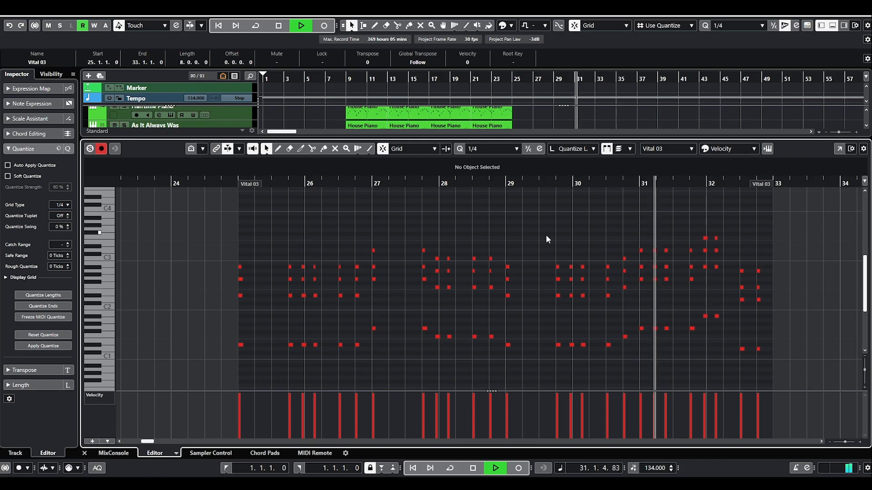
pyautogui.click(832, 25)
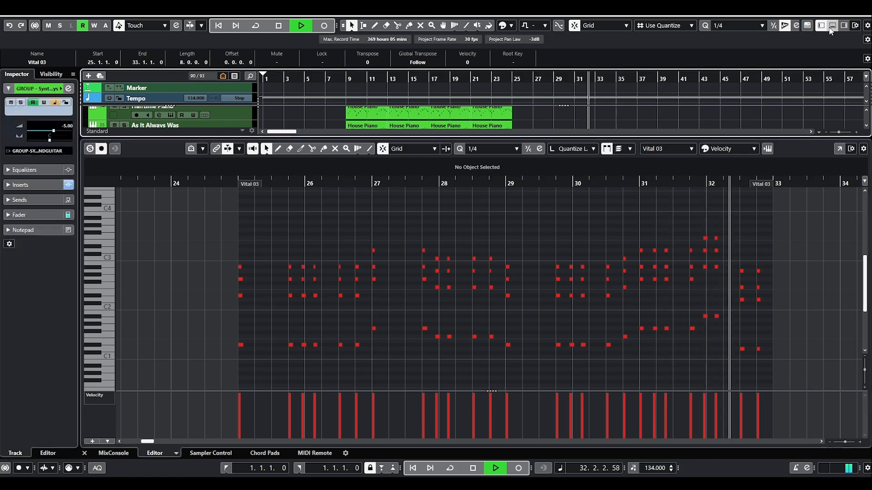
pyautogui.scroll(4, 622, 185)
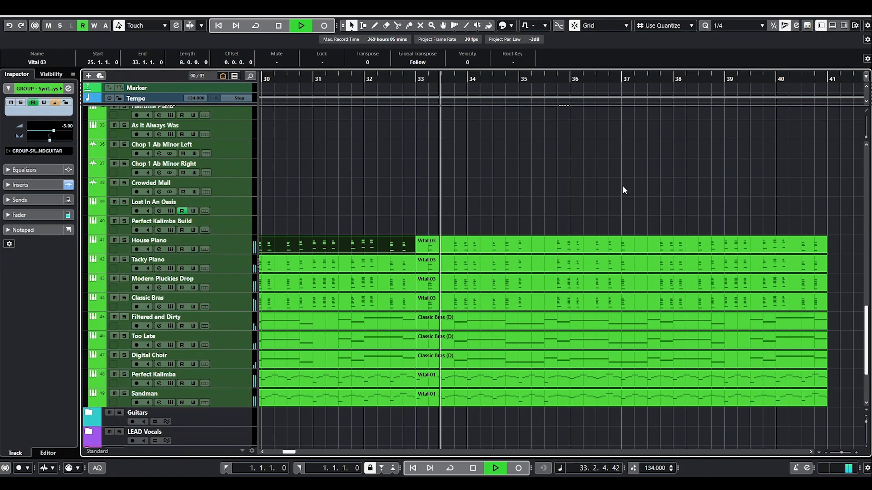
pyautogui.scroll(8, 623, 185)
pyautogui.scroll(3, 629, 186)
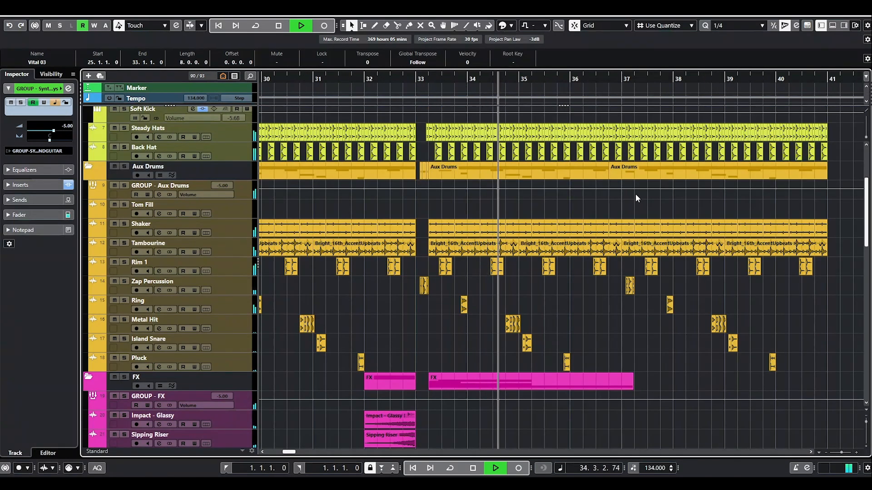